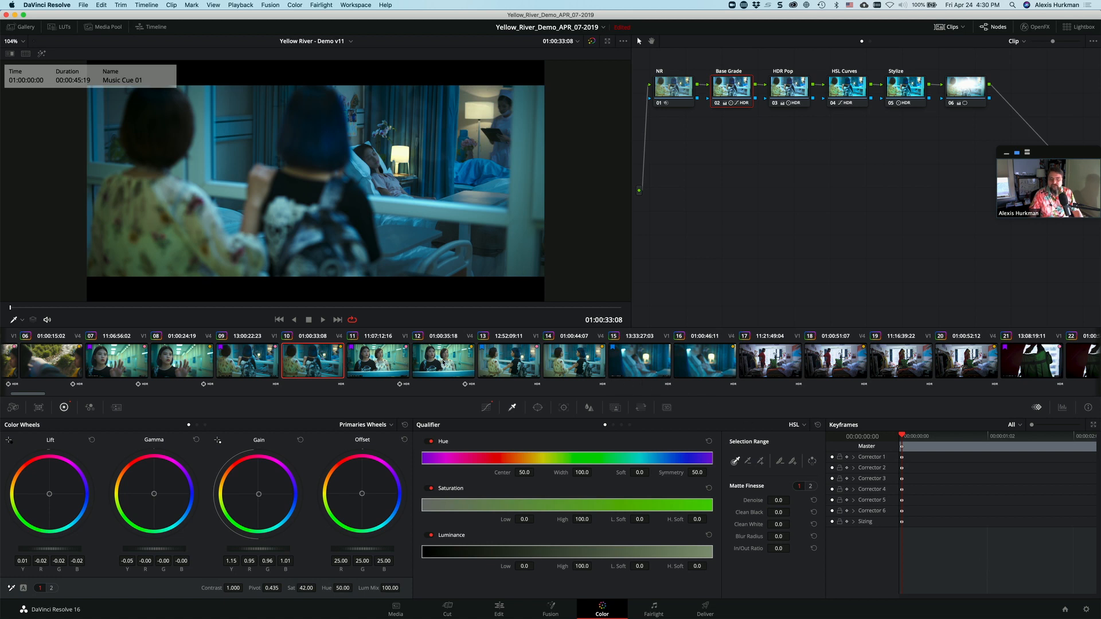
Step: View clip 14, return to clip 10, and inspect its timeline-level node graph before going back to the clip-level nodes
left_click(566, 362)
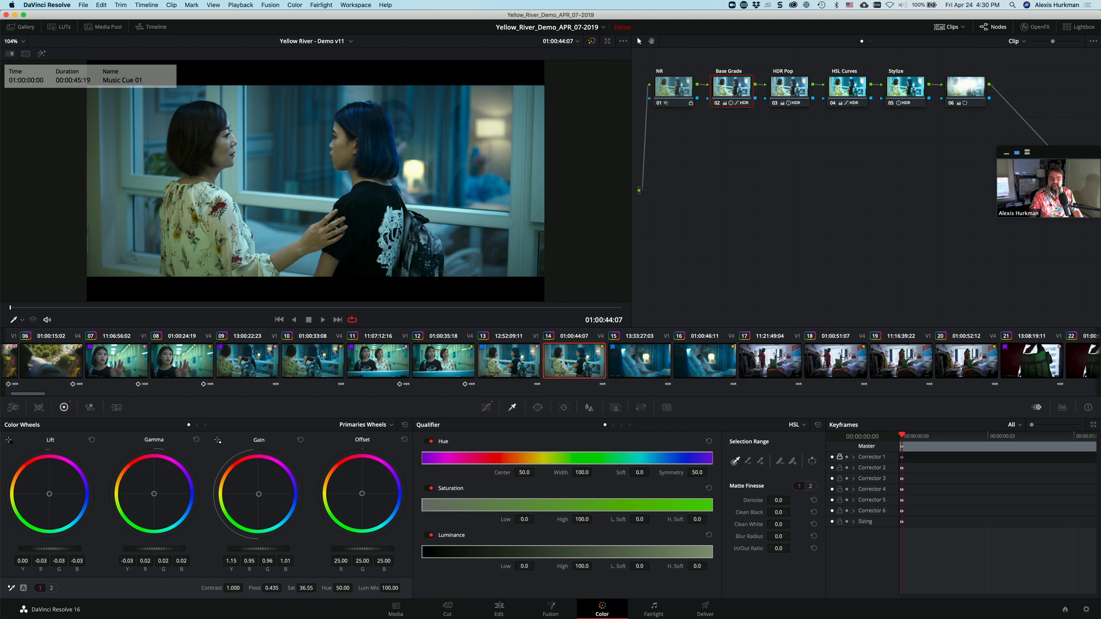
left_click(324, 362)
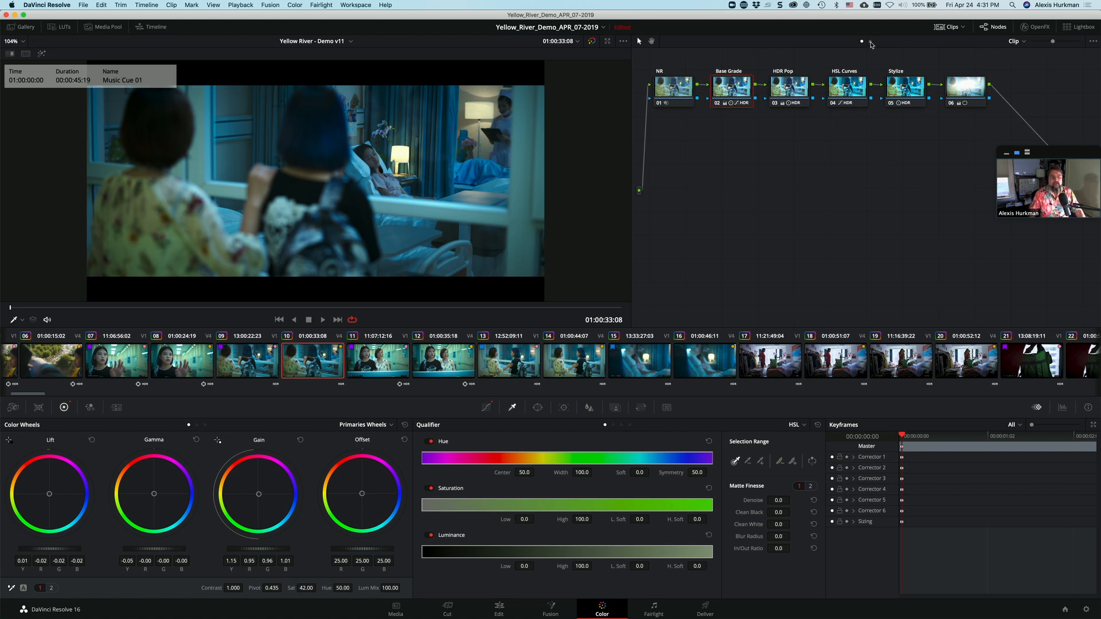
left_click(870, 41)
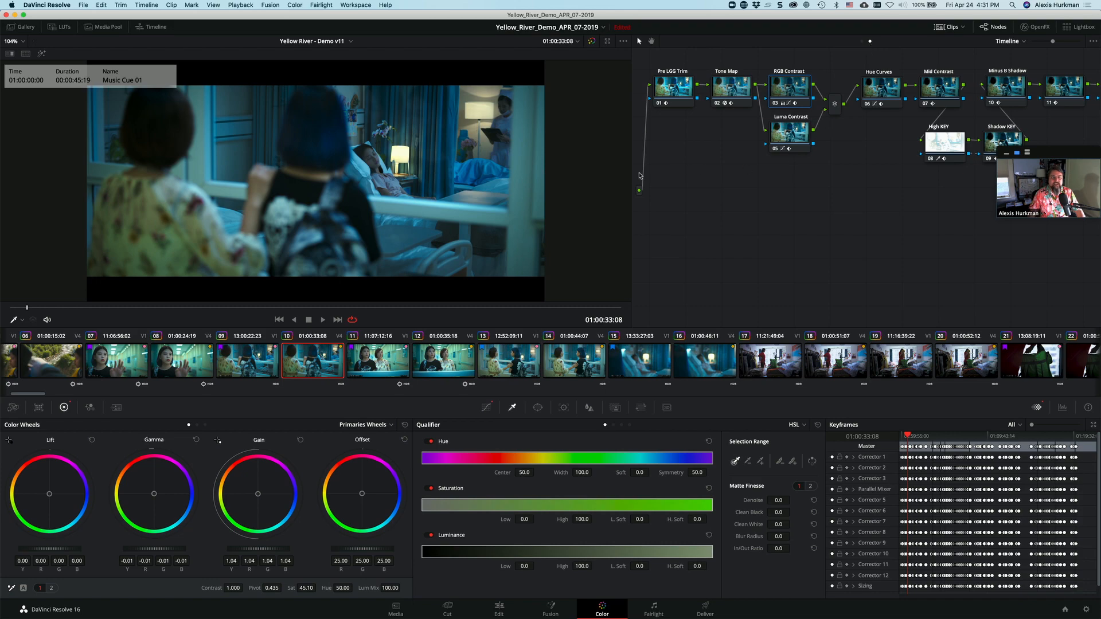
left_click_drag(629, 171, 497, 165)
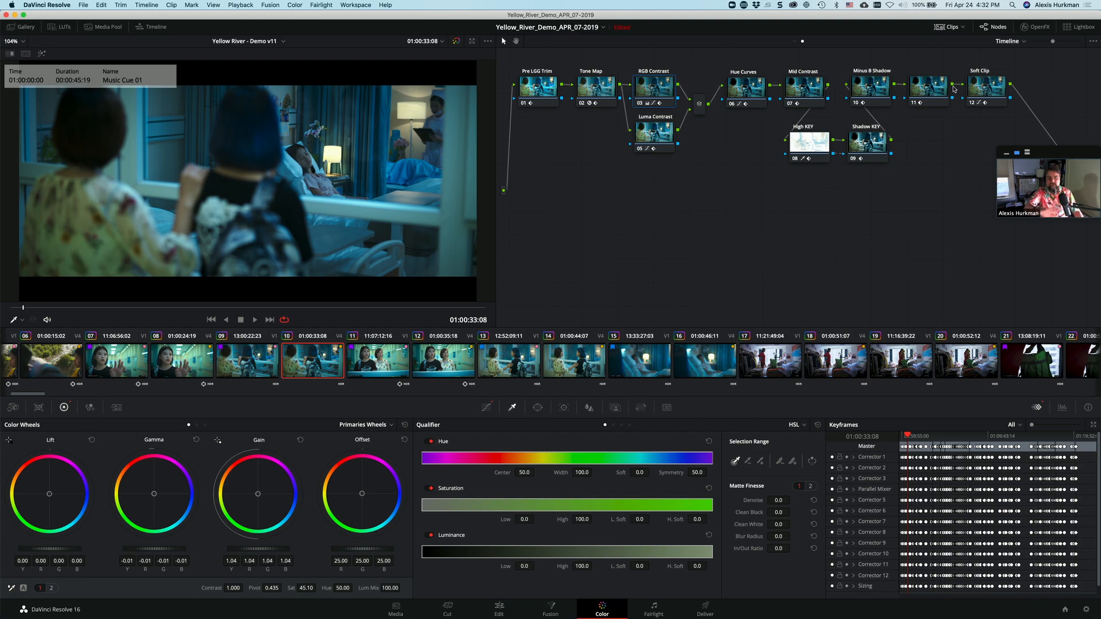
left_click(794, 42)
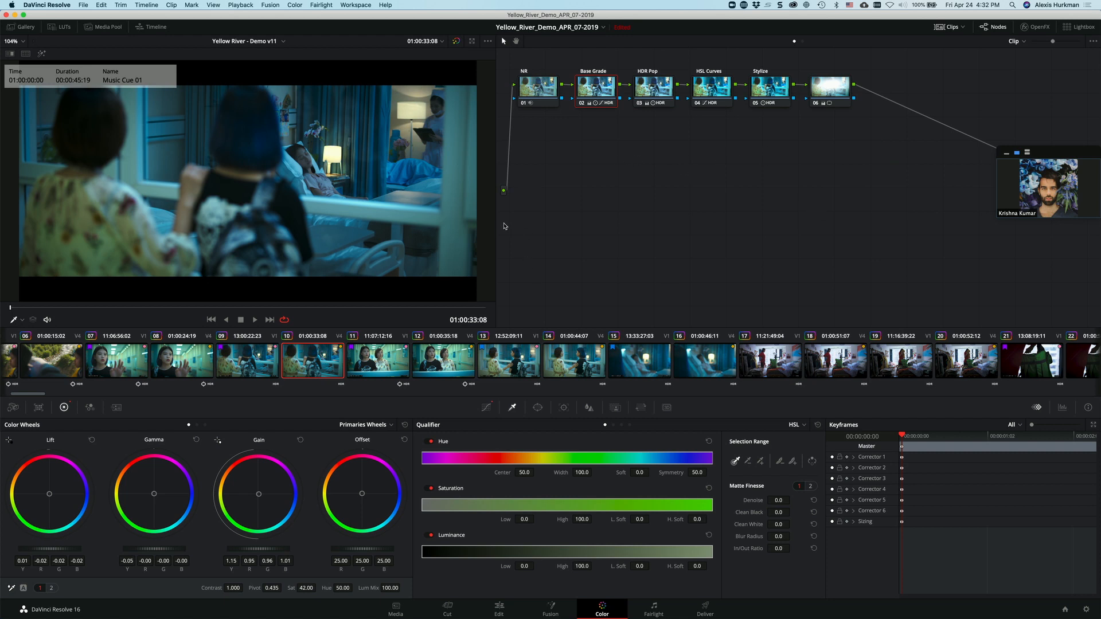
left_click_drag(495, 221, 566, 219)
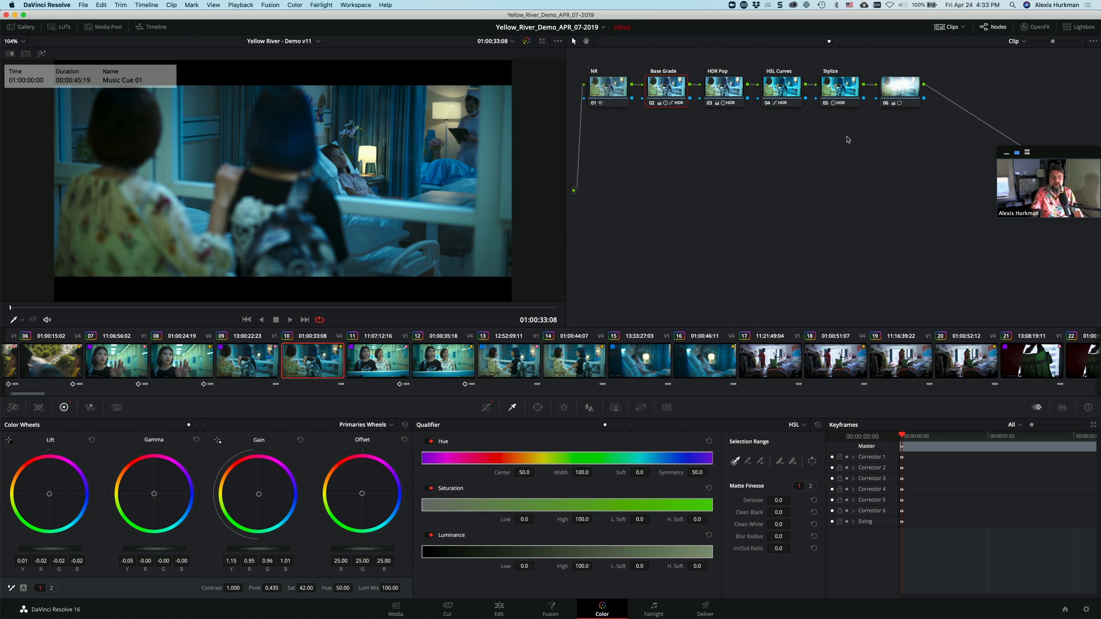
Step: Select all six nodes of clip 10 and toggle the grade off and on to compare it with the ungraded image
left_click_drag(923, 140, 592, 80)
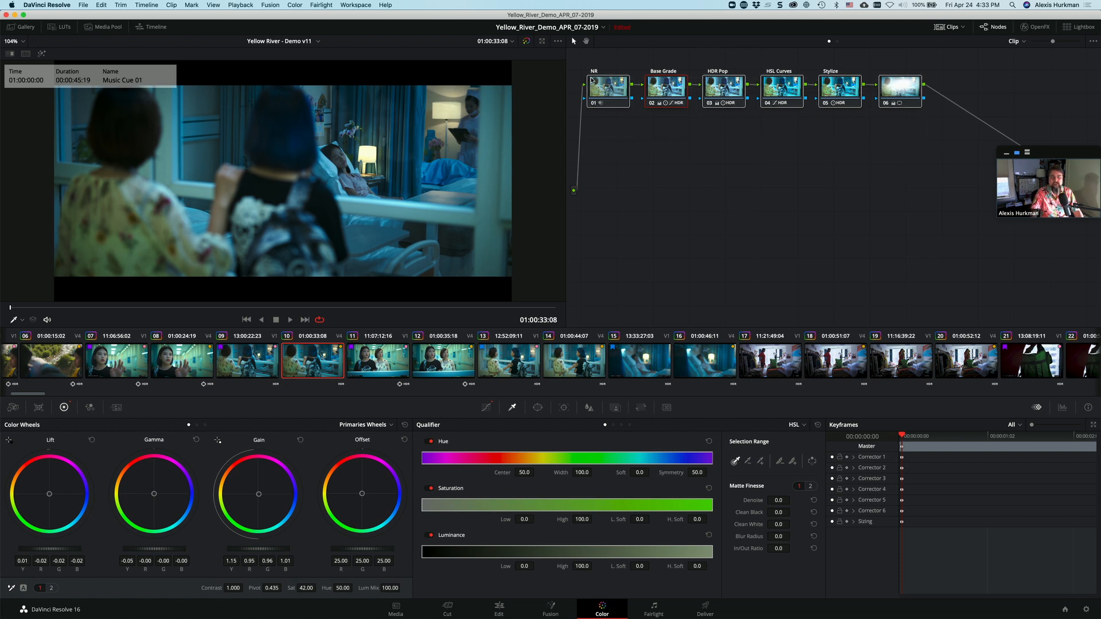
key("ctrl+d")
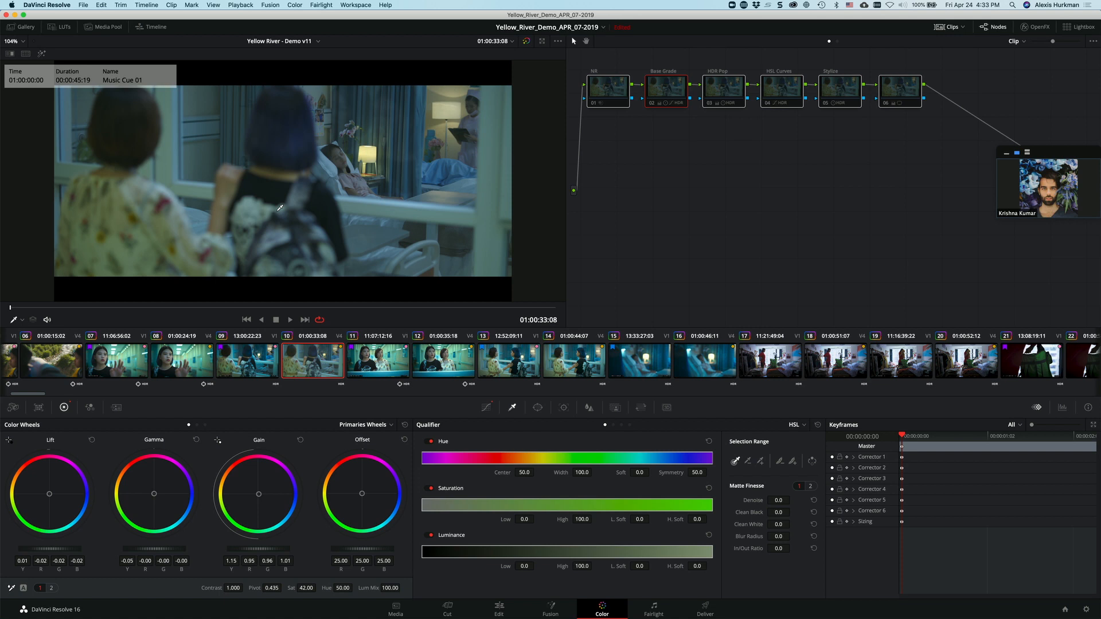
key("shift+d")
key("shift+d")
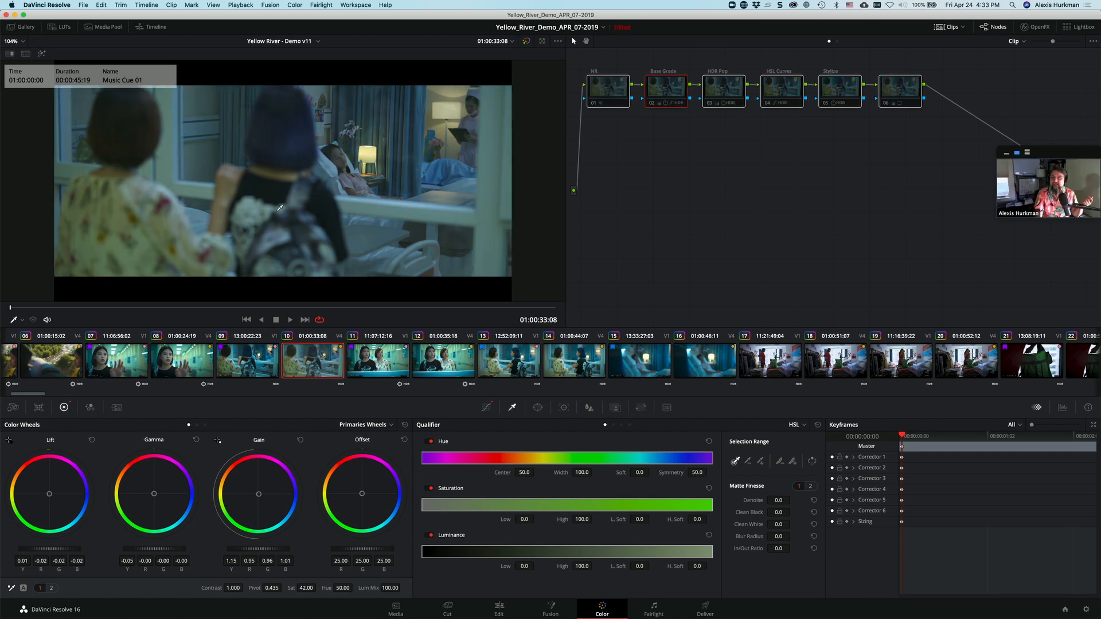
key("shift+d")
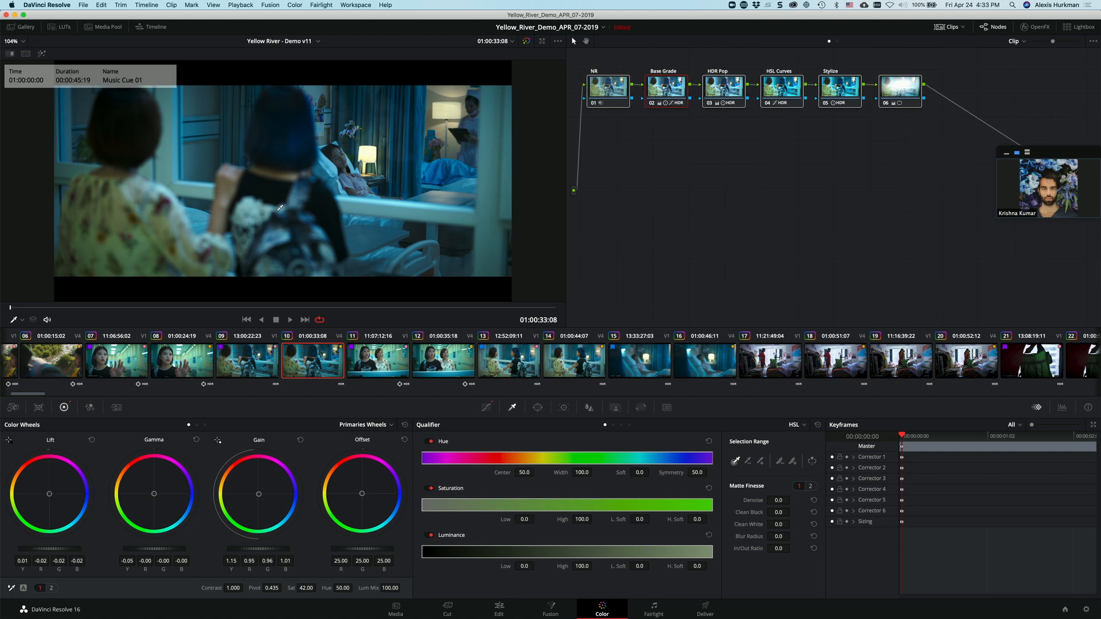
Step: Open clip 17, select all of its nodes and toggle them off and on
left_click(794, 366)
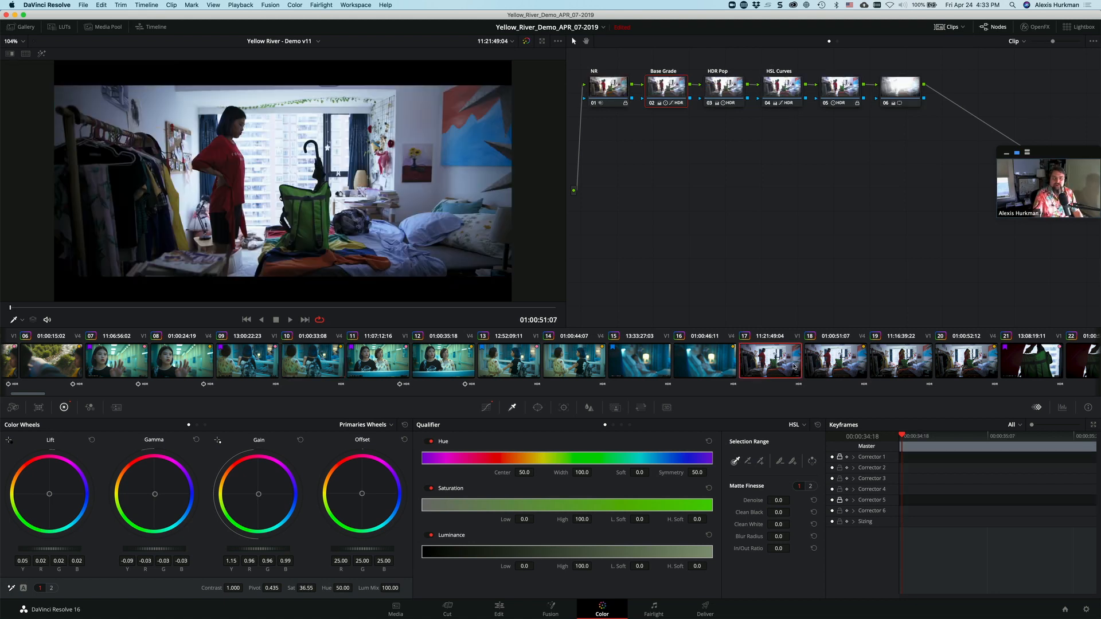
left_click_drag(922, 128, 596, 82)
key("super+d")
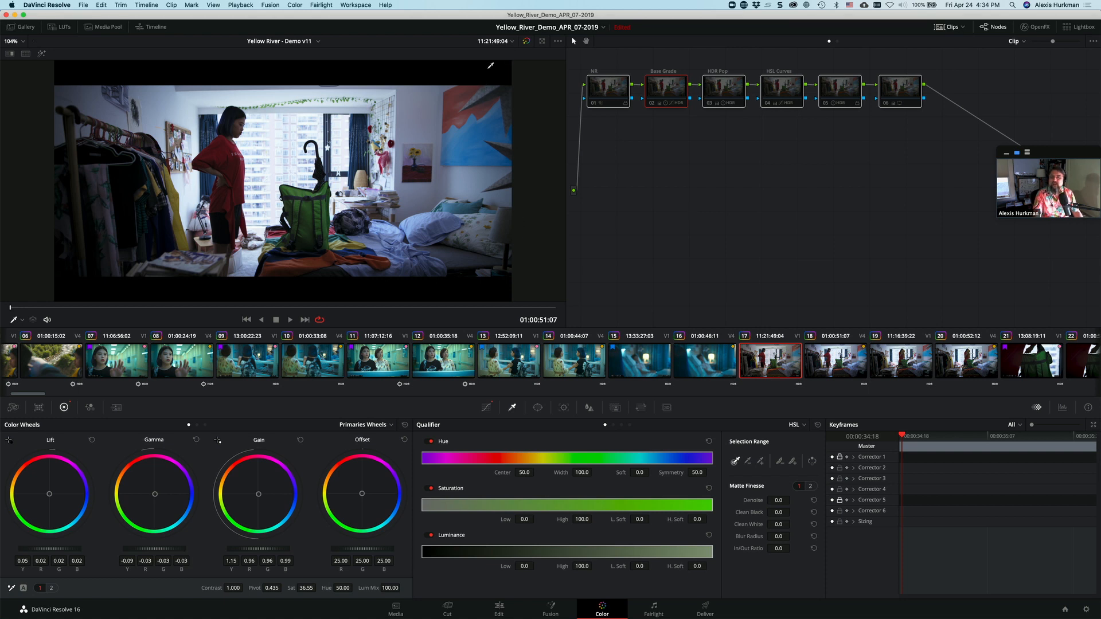
Step: Toggle the bypass of color grades and Fusion effects on clip 17 several times to compare before and after, leaving the grade enabled
left_click(527, 41)
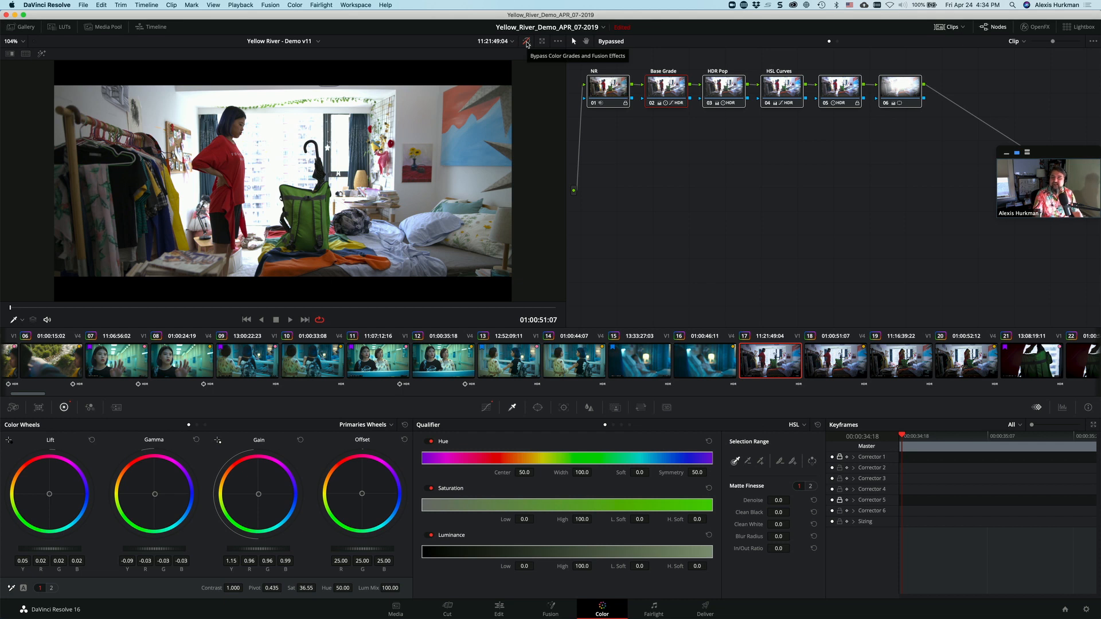
left_click(527, 43)
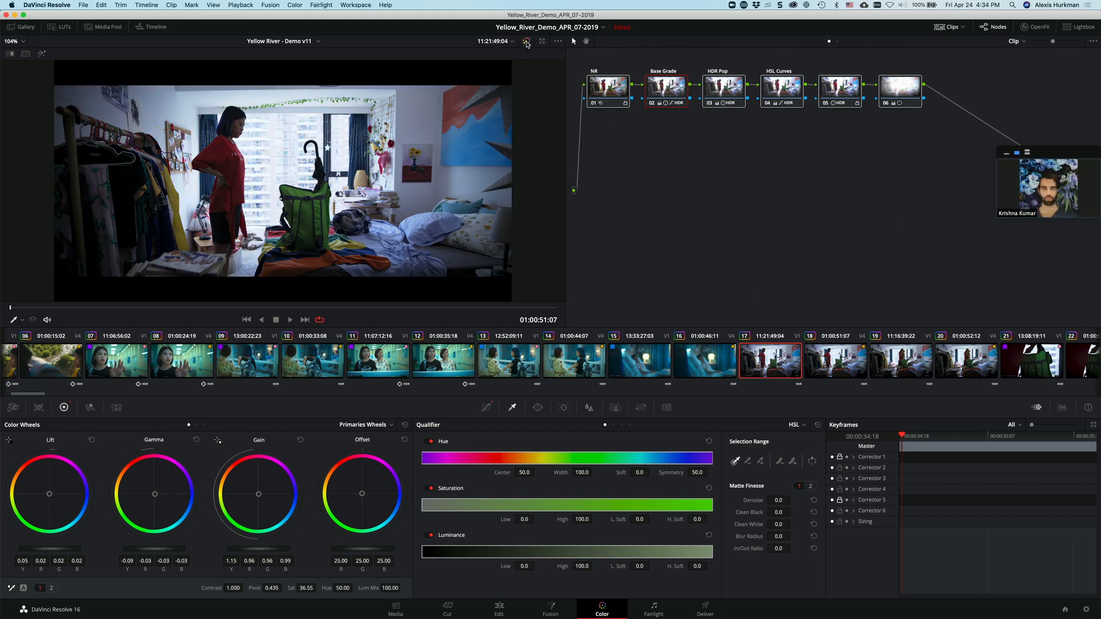
left_click(527, 43)
left_click(527, 43)
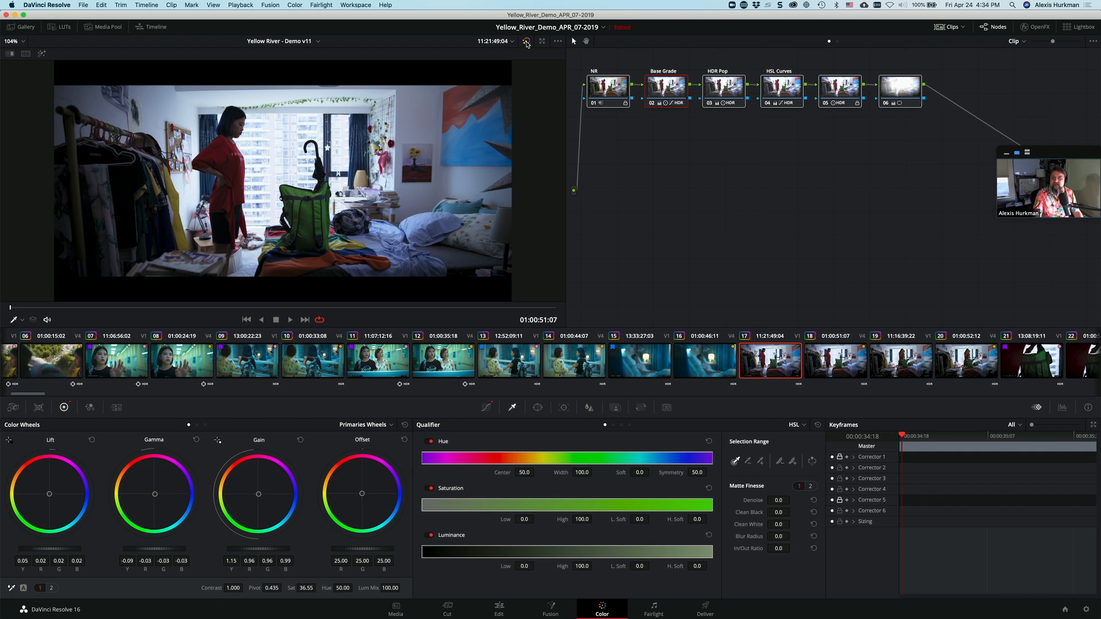
left_click(527, 43)
left_click(527, 43)
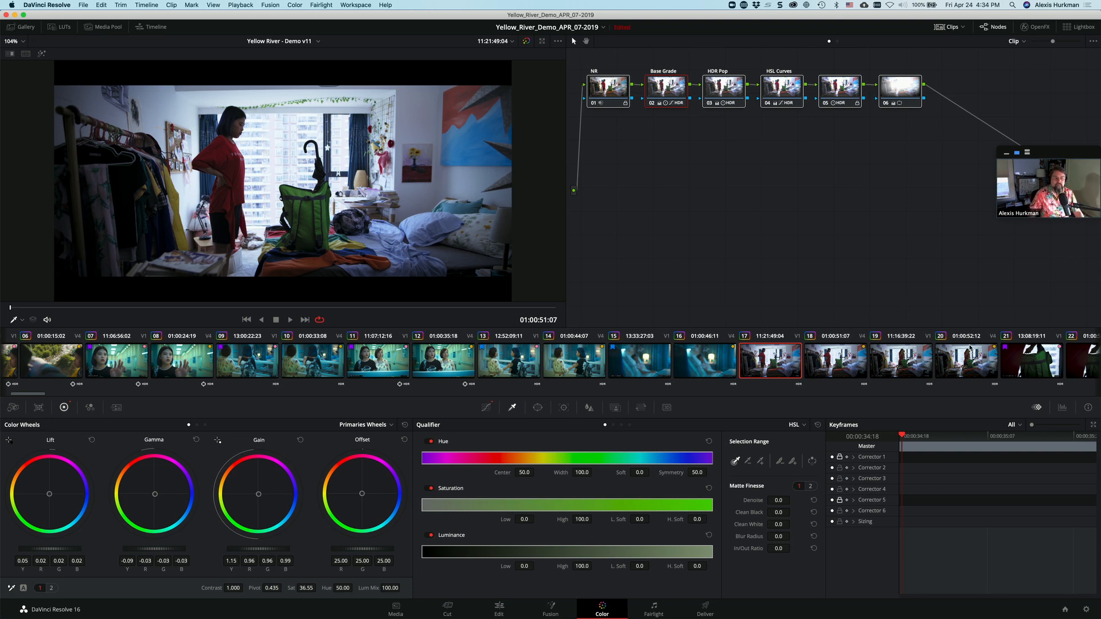
Step: Open clip 49 with the bus, compare it with and without color grades, and play a few seconds of the graded shot
scroll(965, 358, "right", 10)
scroll(966, 359, "right", 20)
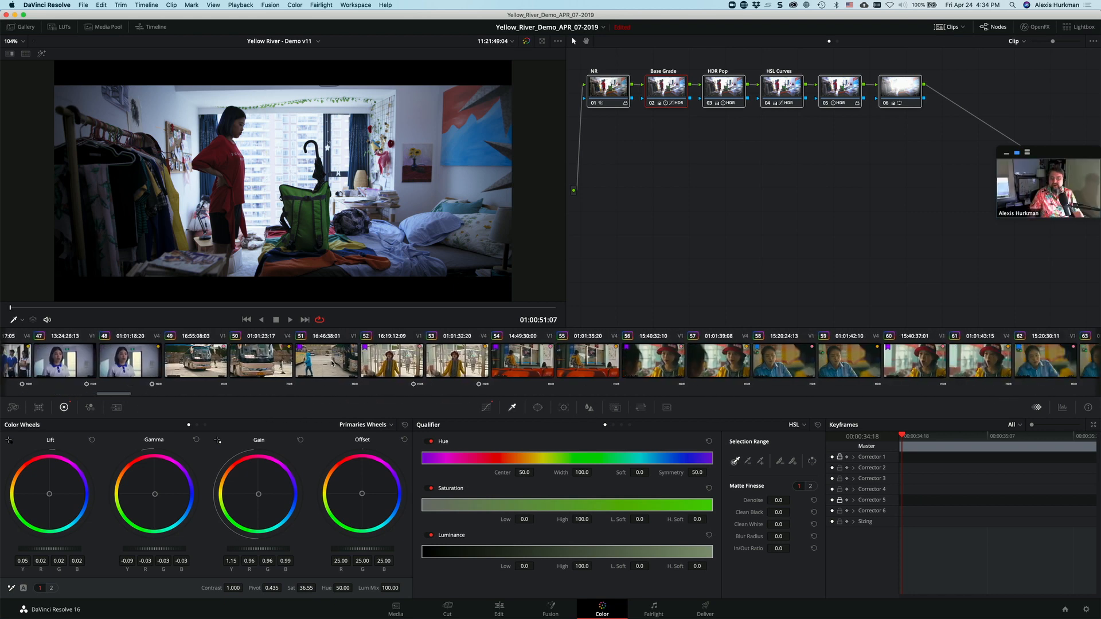
left_click(195, 361)
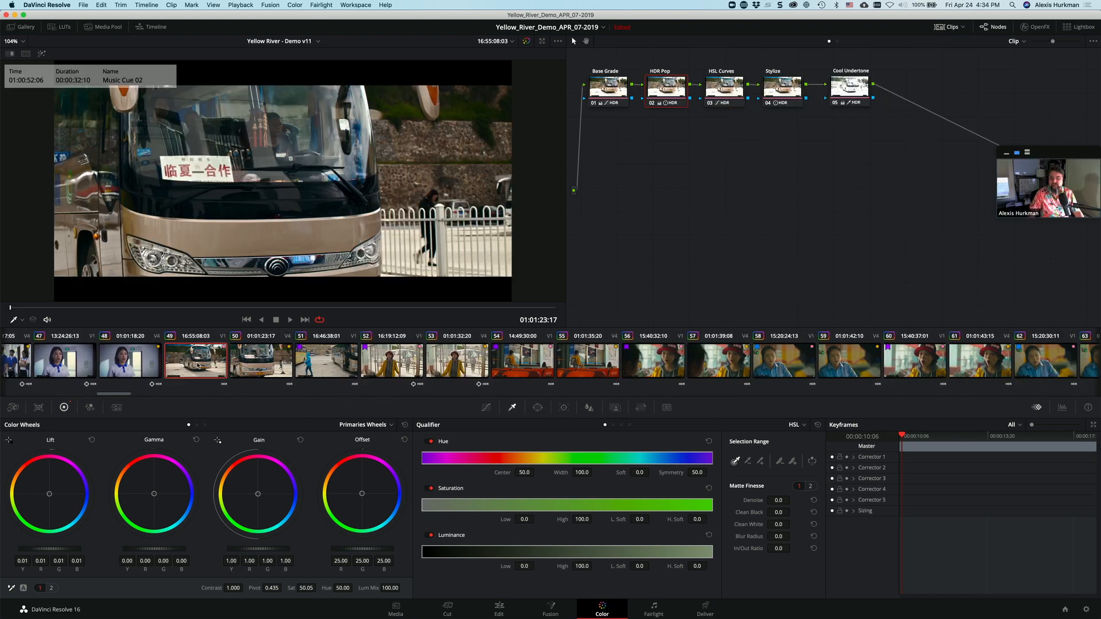
left_click(526, 42)
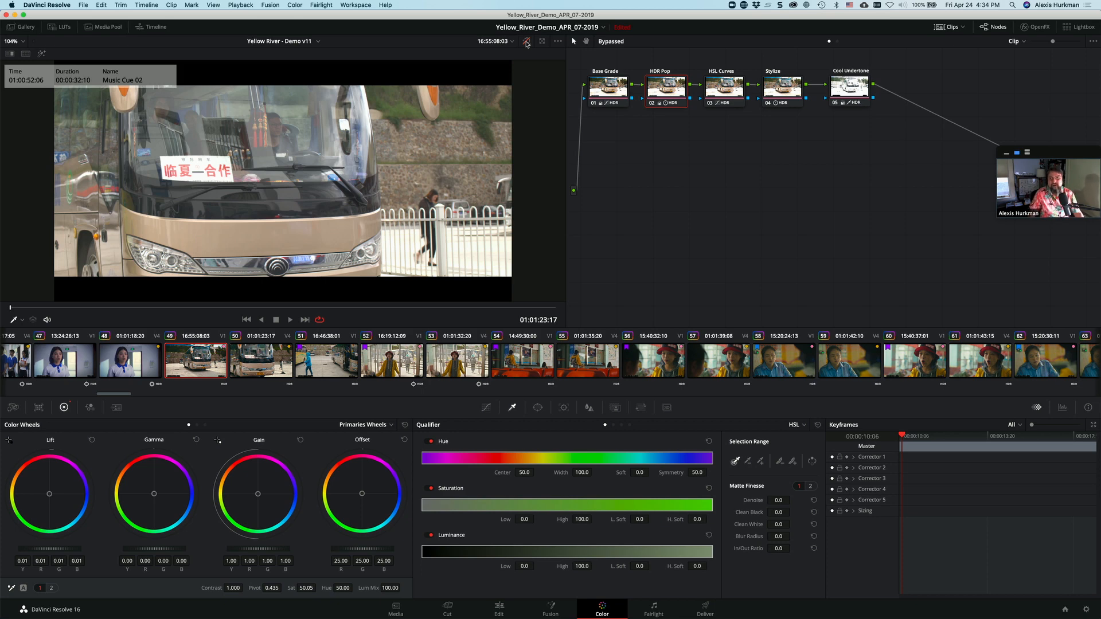
left_click(526, 42)
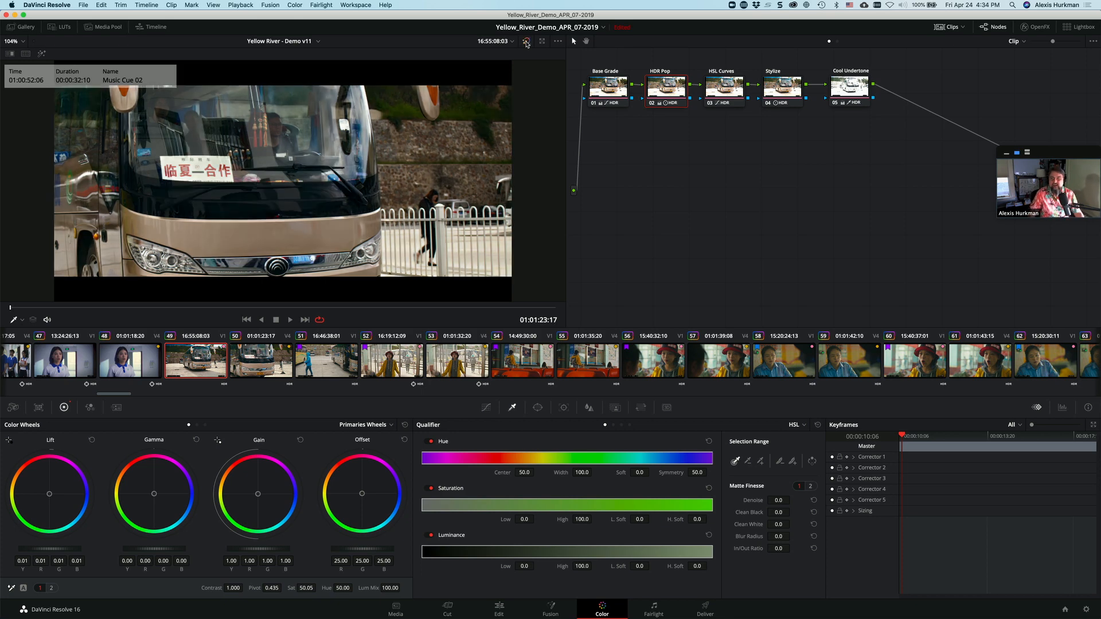
key("space")
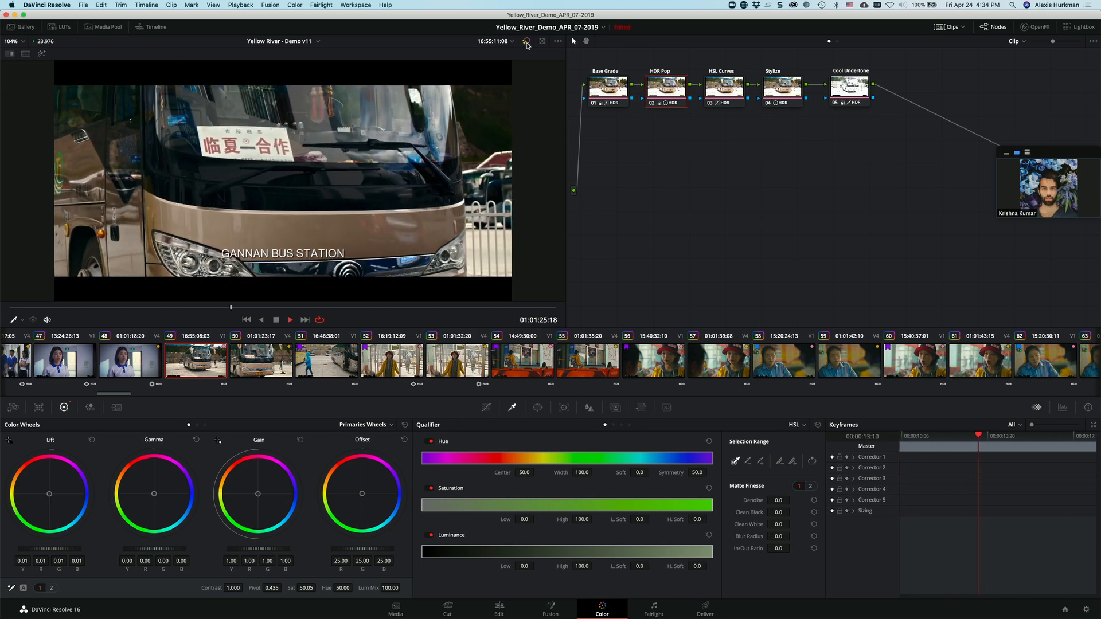
key("space")
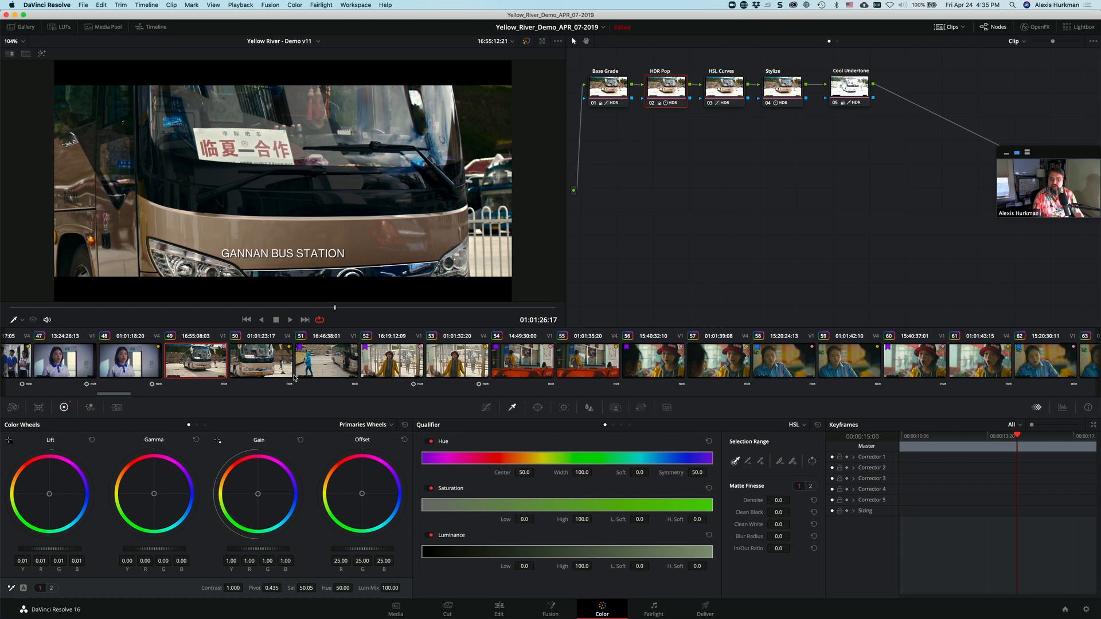
Step: Open clip 52 and bypass its color grades temporarily to compare the ungraded and graded image
left_click(395, 363)
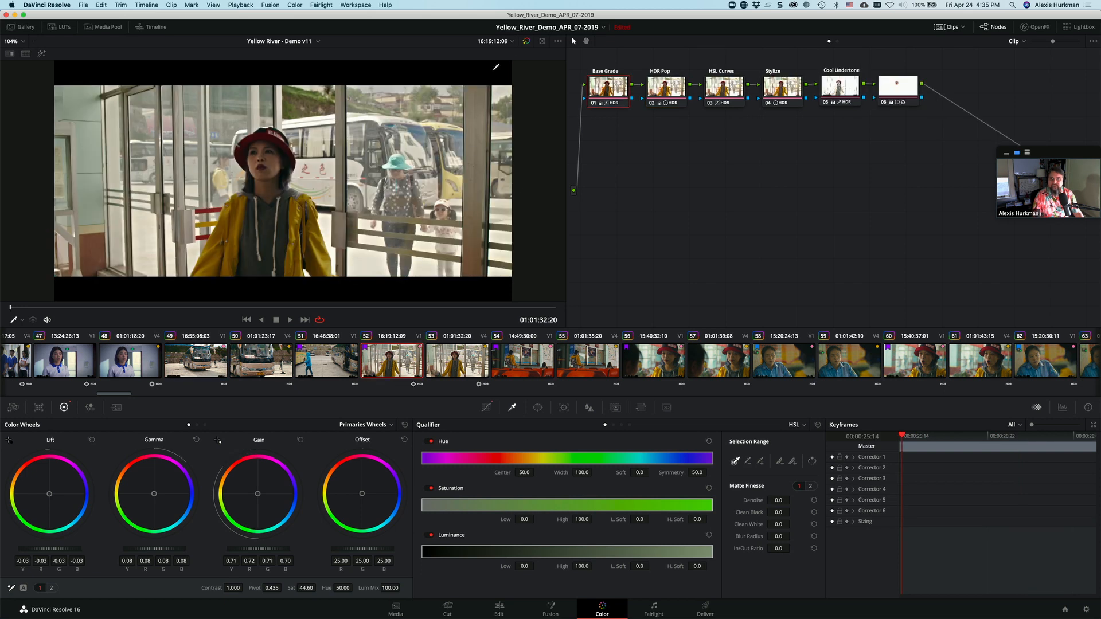
left_click(527, 42)
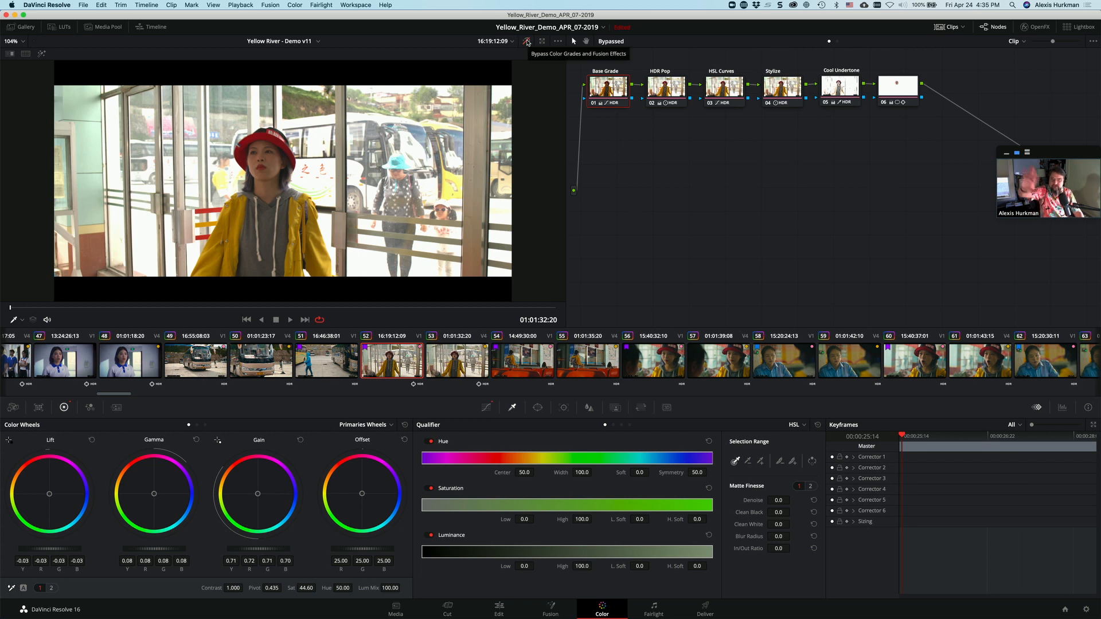
left_click(527, 42)
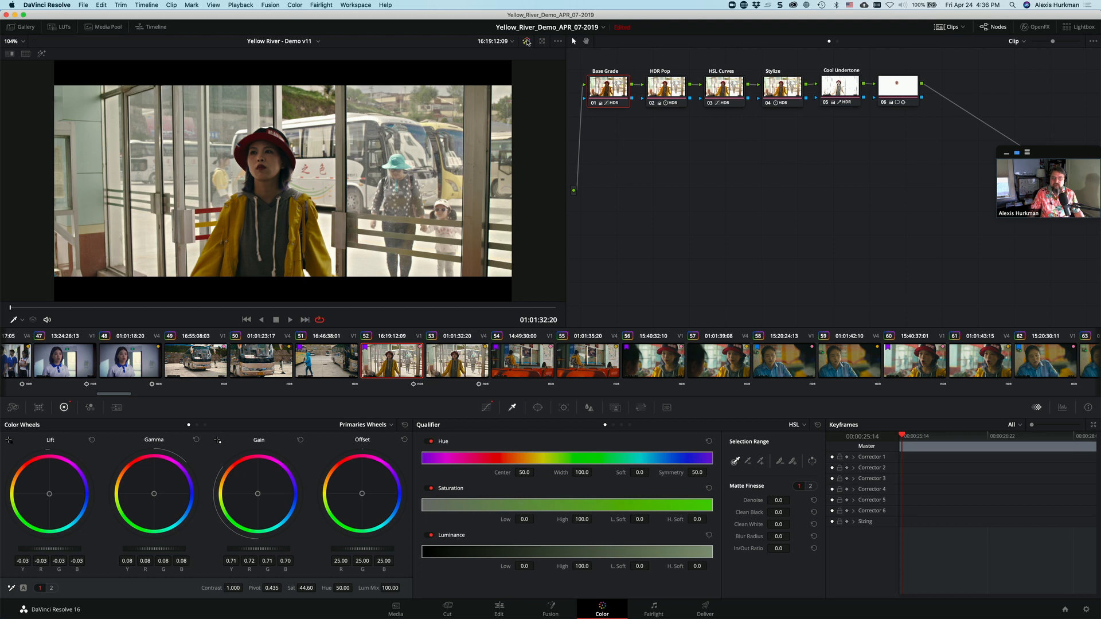
Step: Switch to Safari, read the "Seeing Green" article through its color-and-mood wheel diagrams, and return to DaVinci Resolve
key("super+Tab")
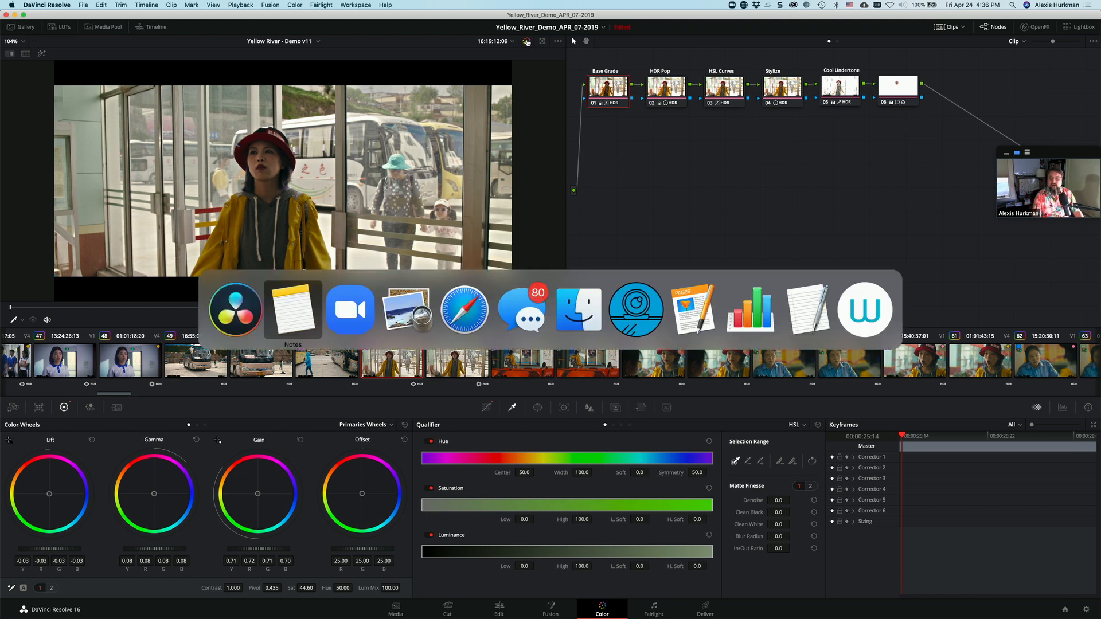
key("super+Tab")
key("super+Tab")
key("super+Tab")
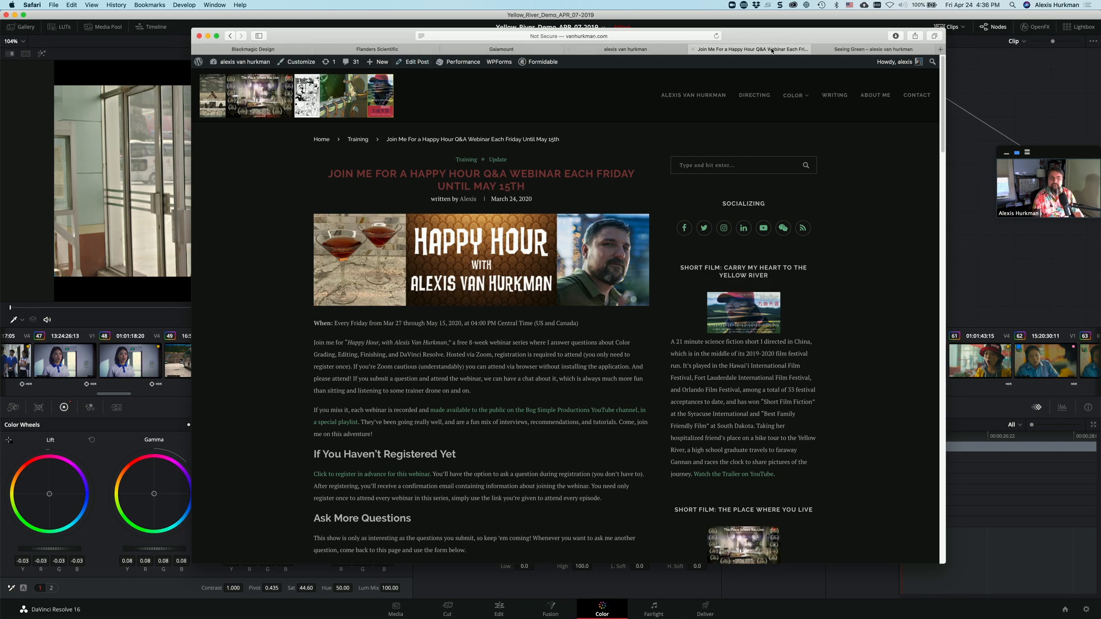
left_click(852, 50)
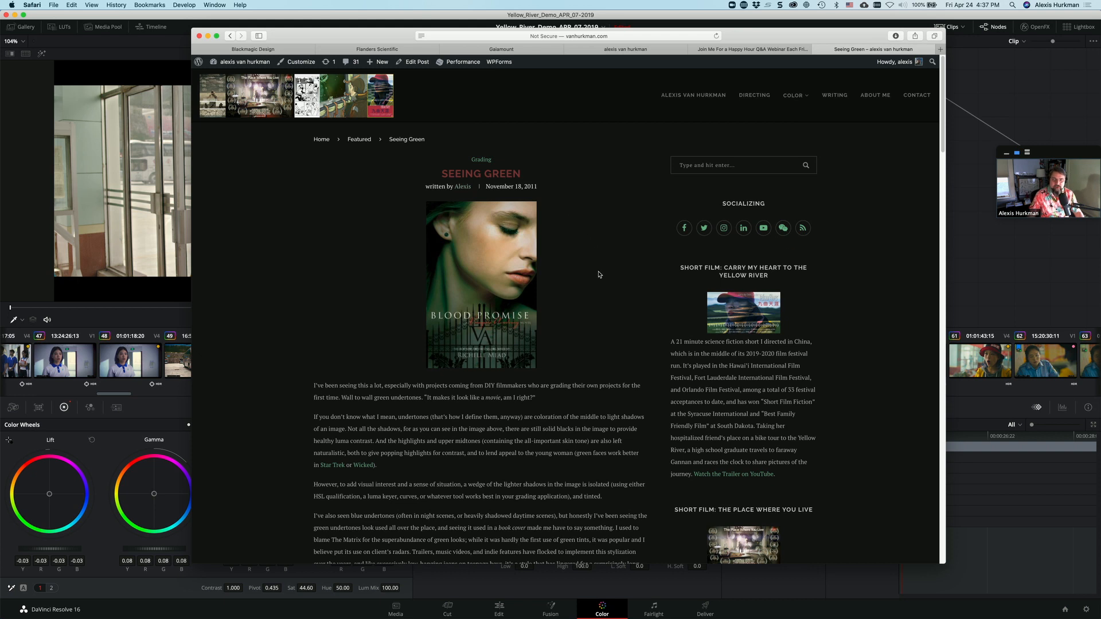
scroll(599, 274, "down", 15)
scroll(602, 284, "up", 1)
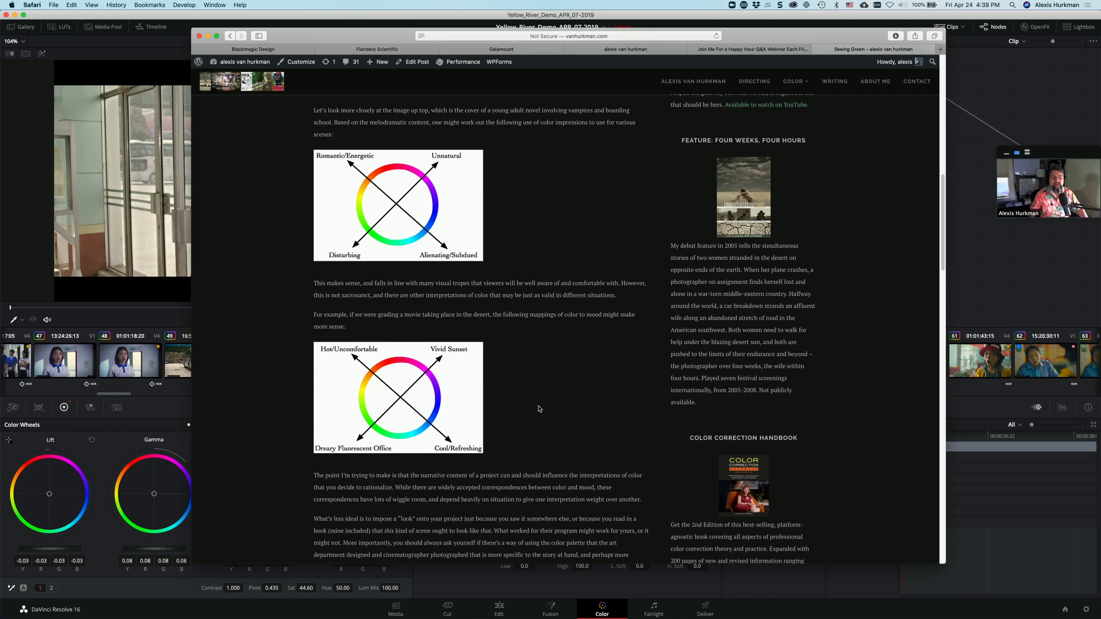
left_click(1026, 281)
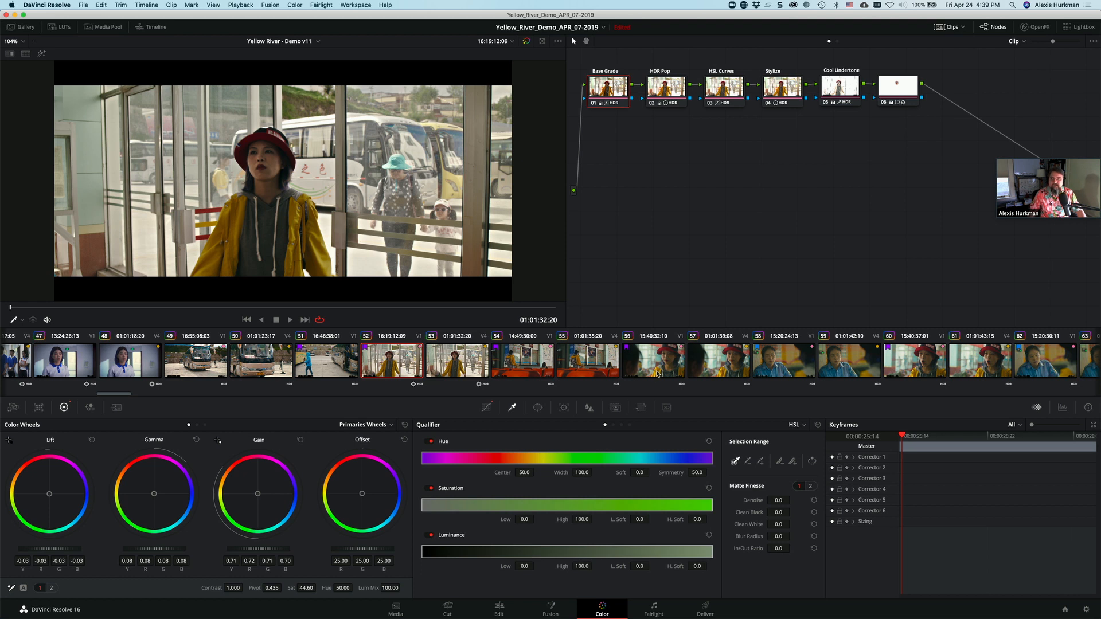
Step: Select all six nodes of clip 52 and disable them, then enable them again to compare the grade
left_click_drag(902, 127, 613, 83)
key("super+d")
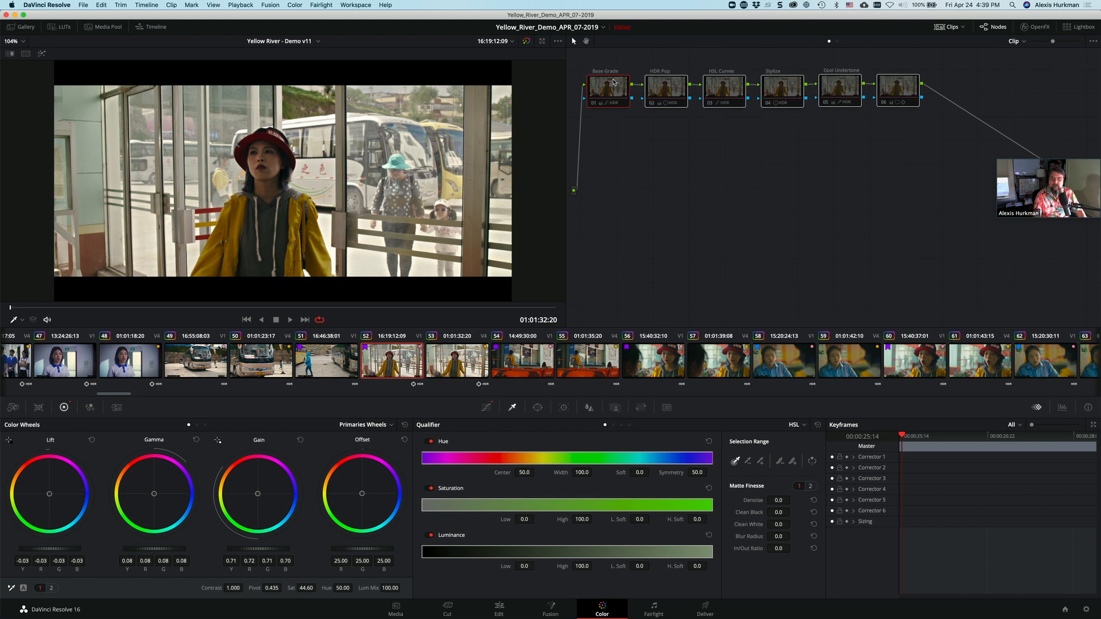
key("super+d")
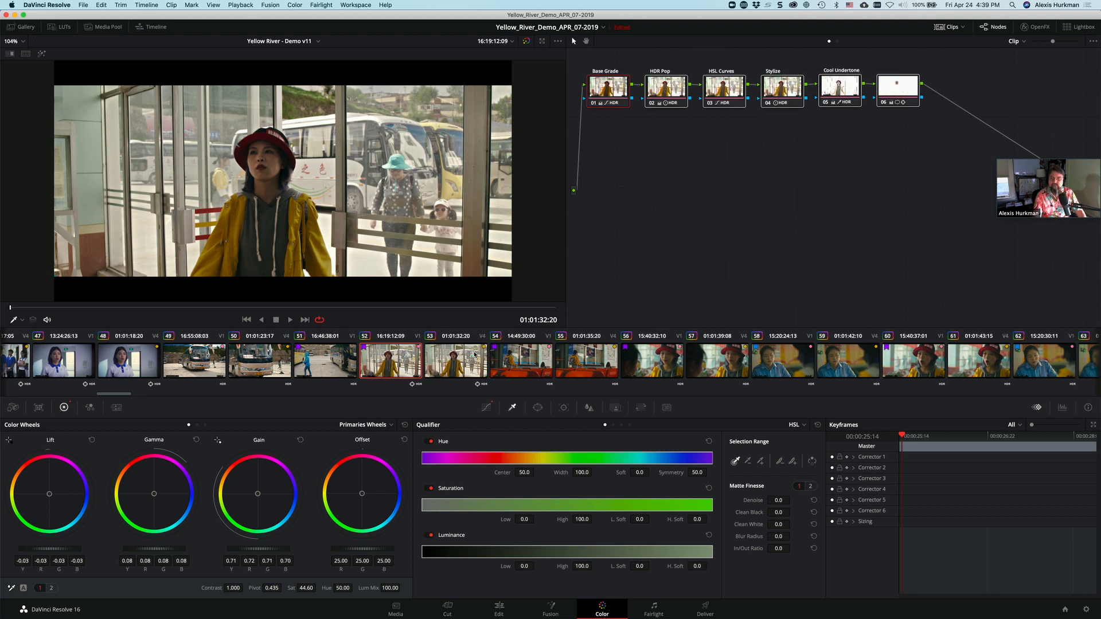
Step: Open clip 09, the hospital window shot near the beginning of the timeline
scroll(474, 355, "up", 10)
scroll(474, 355, "up", 5)
scroll(474, 355, "down", 6)
left_click_drag(910, 131, 625, 73)
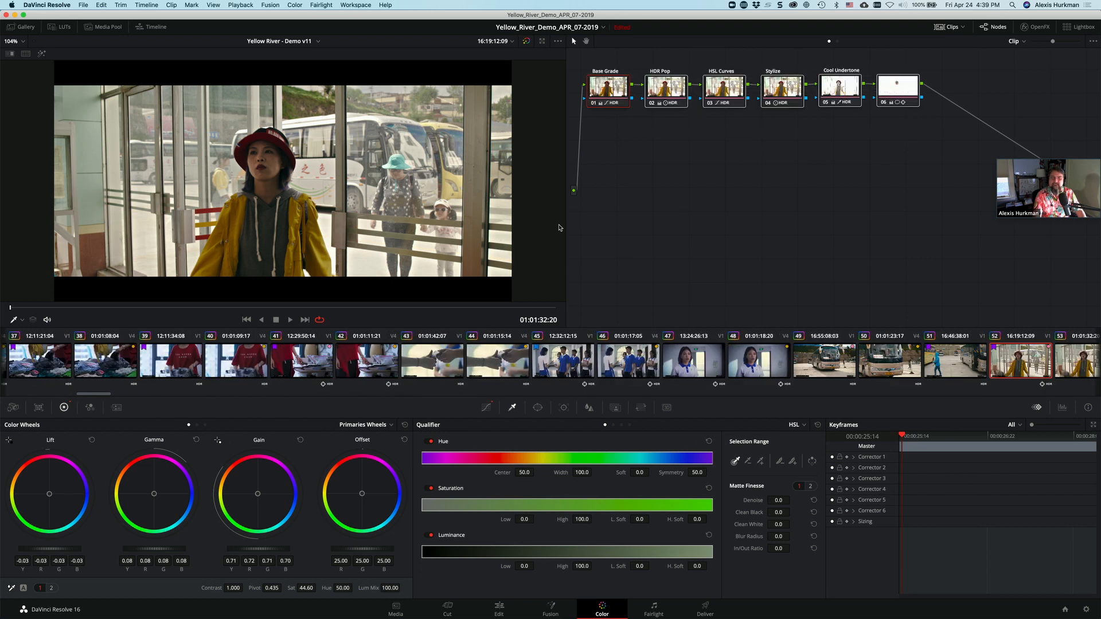
scroll(371, 373, "up", 8)
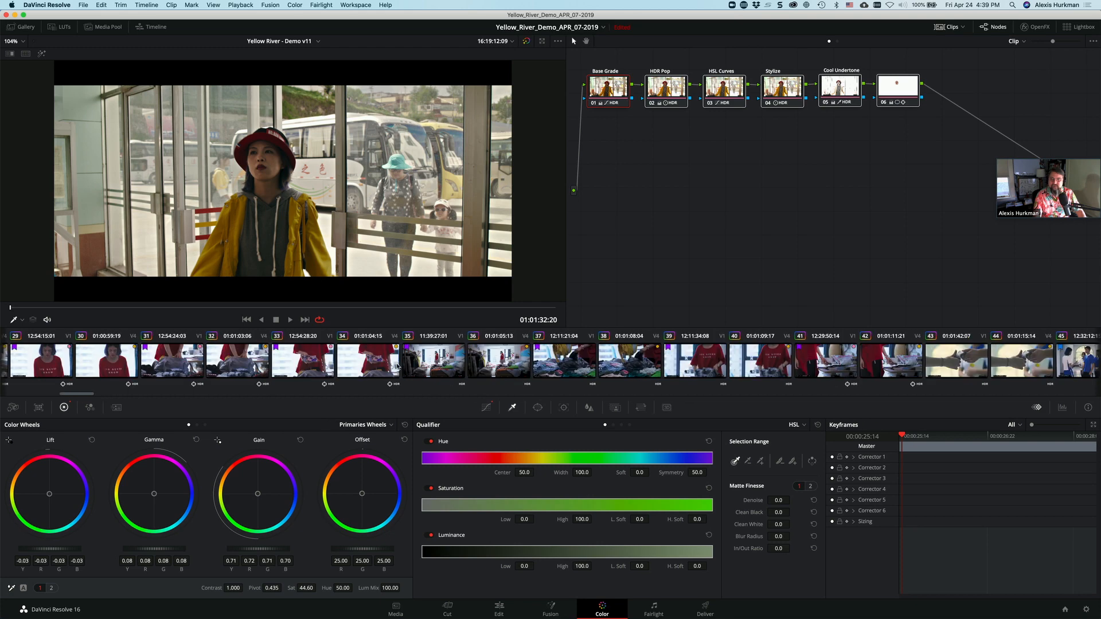
scroll(398, 367, "up", 15)
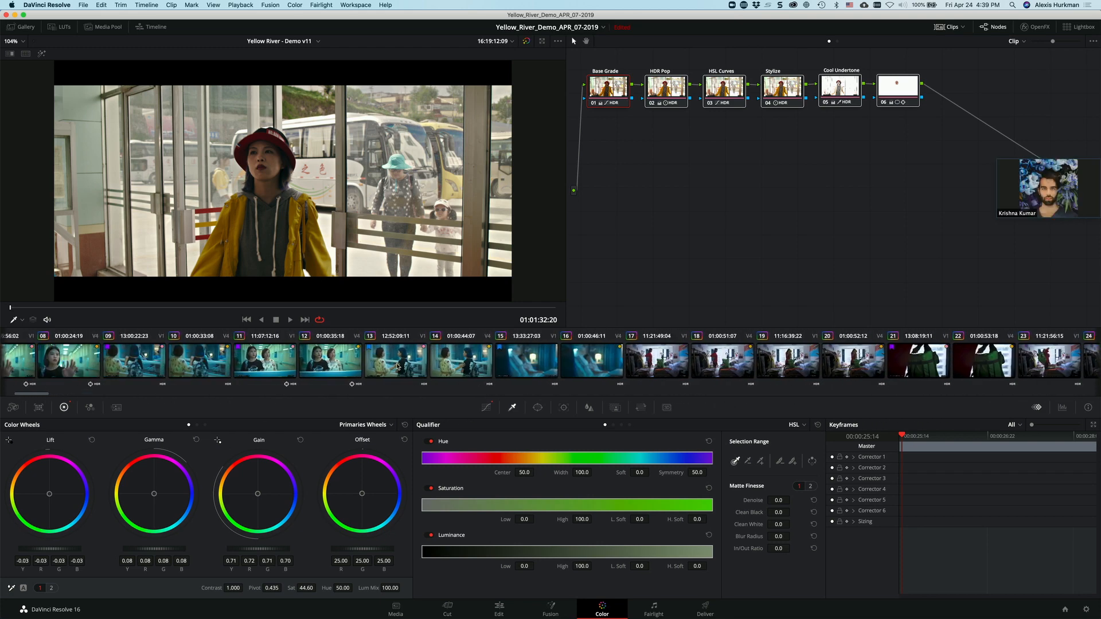
scroll(397, 367, "up", 3)
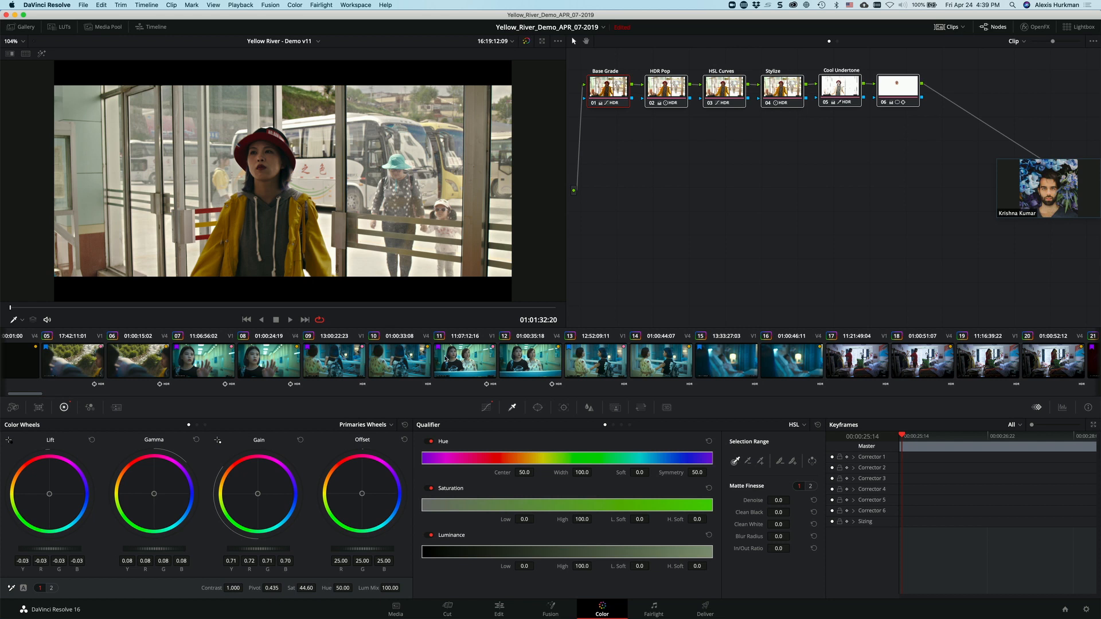
left_click(355, 361)
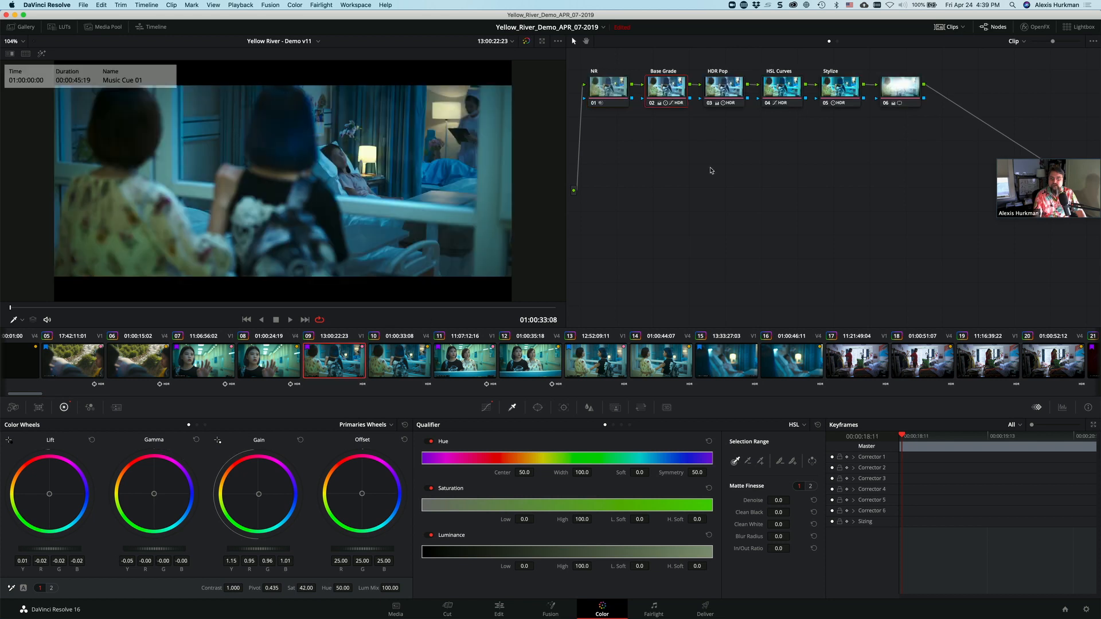
Step: Disable nodes 02 to 06 of clip 09 and toggle the NR node off and on to compare its effect
left_click_drag(916, 125, 669, 74)
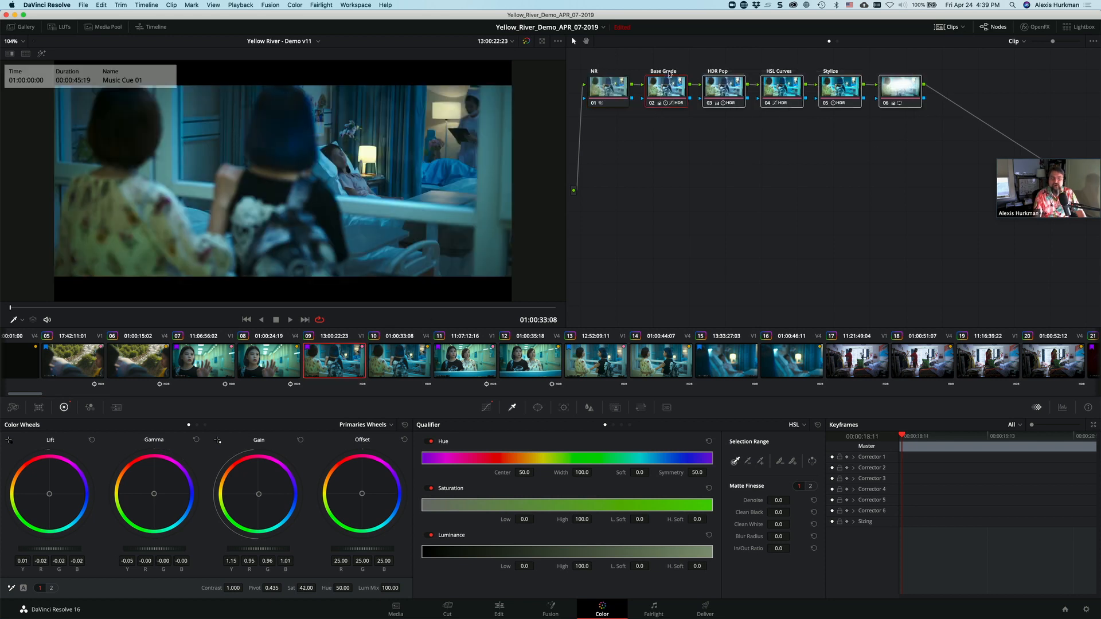
key("super+d")
left_click(594, 104)
left_click(594, 104)
left_click(594, 104)
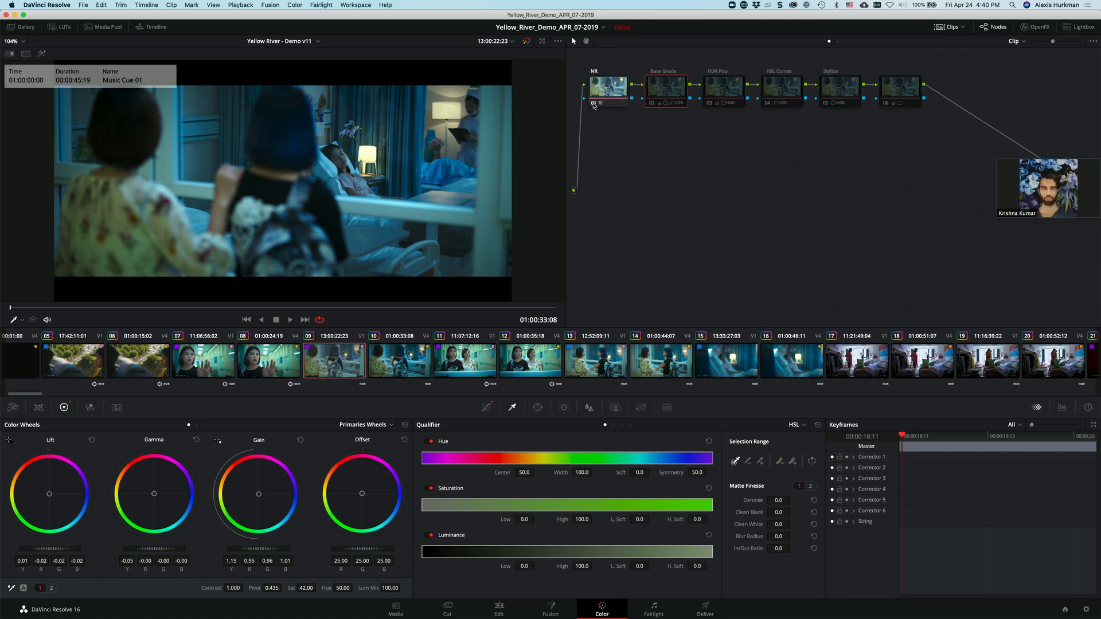
left_click(594, 105)
left_click(594, 104)
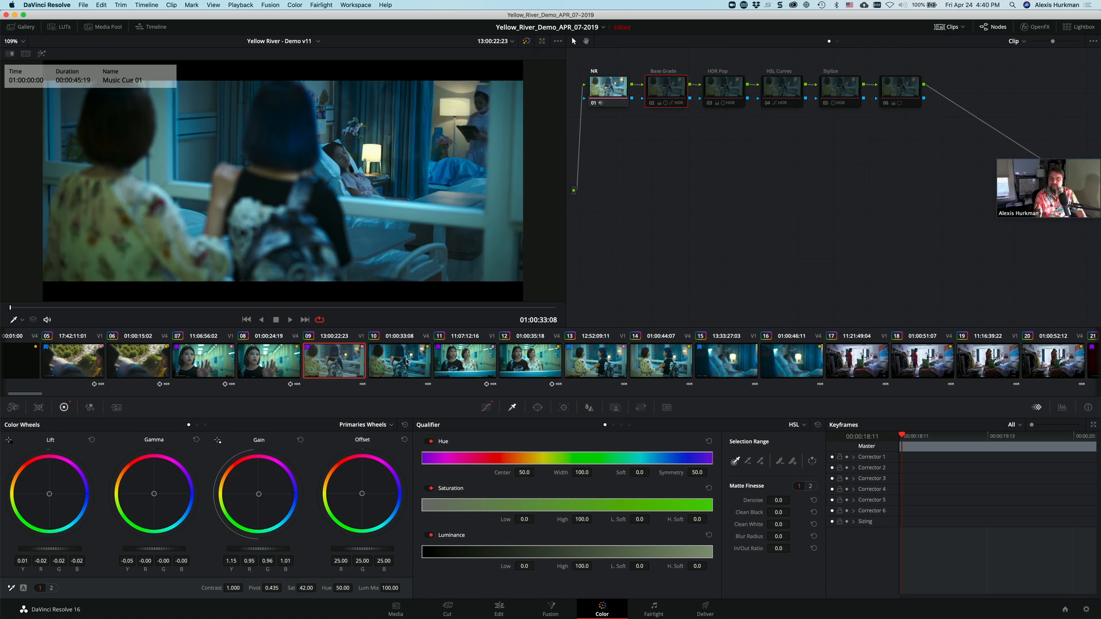
Step: Bypass the grades of clip 09 temporarily, then enable nodes 02 to 06 again
left_click(526, 42)
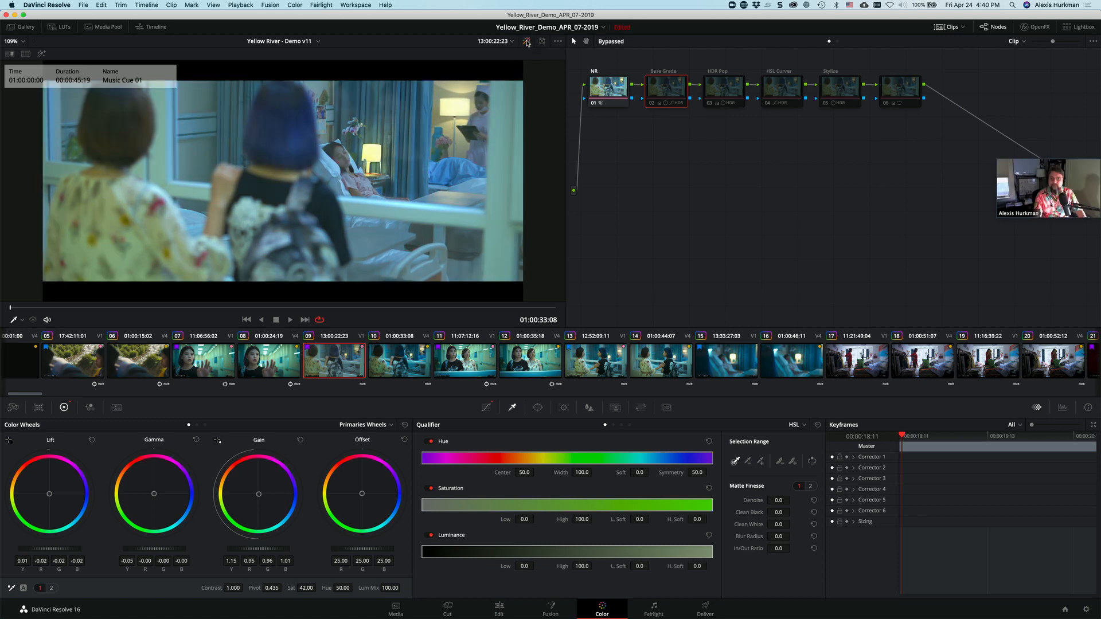
left_click(527, 42)
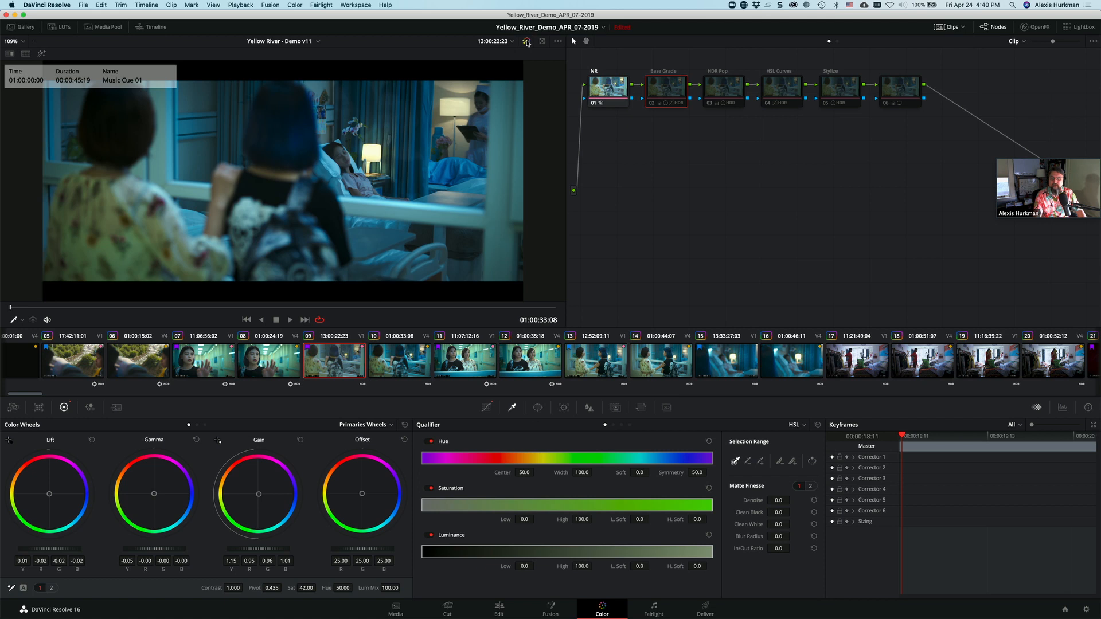
left_click_drag(914, 131, 670, 80)
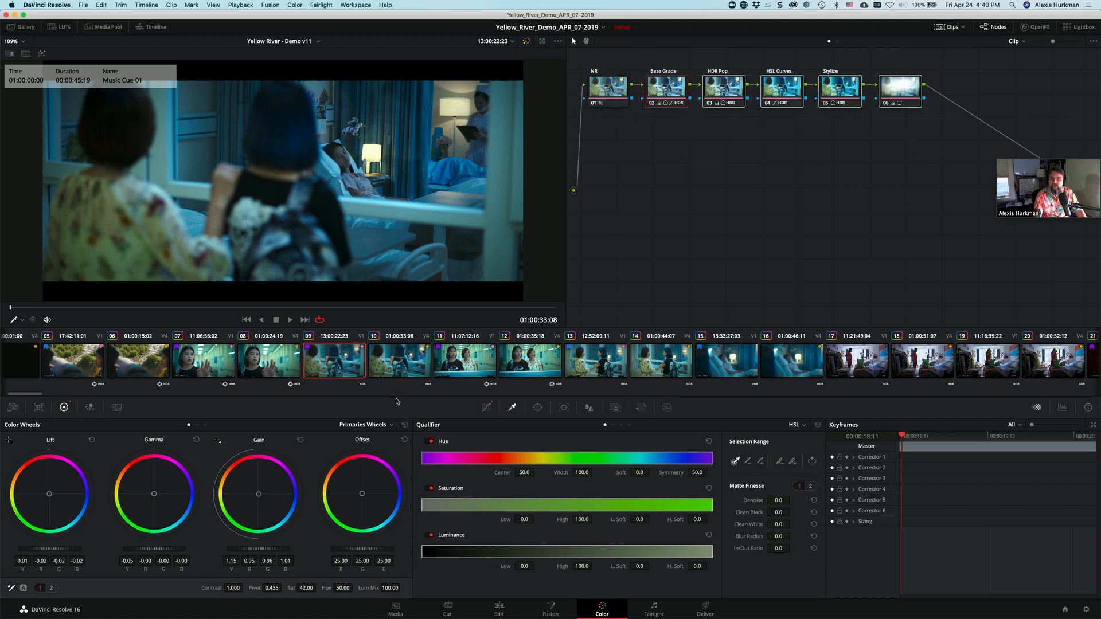
Step: Open clip 10, toggle all six nodes to compare the image, and leave them disabled
left_click(395, 367)
left_click_drag(910, 135, 608, 66)
key("super+d")
key("super+d")
key("super+d")
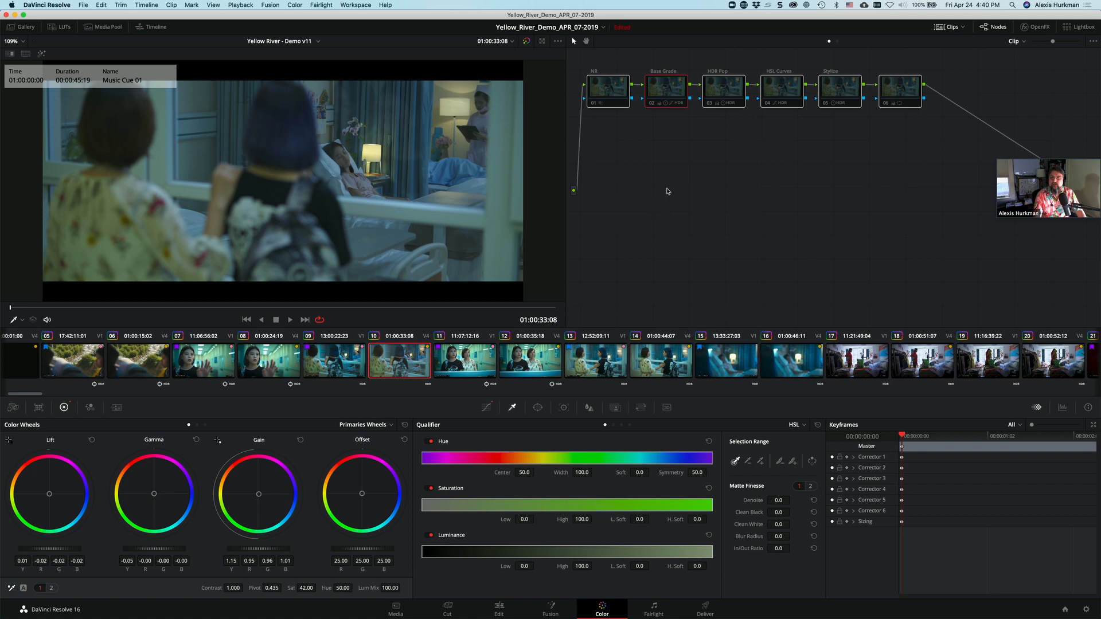
Step: Enable the NR and Base Grade nodes of clip 10 and show the Base Grade's custom curve
left_click(670, 154)
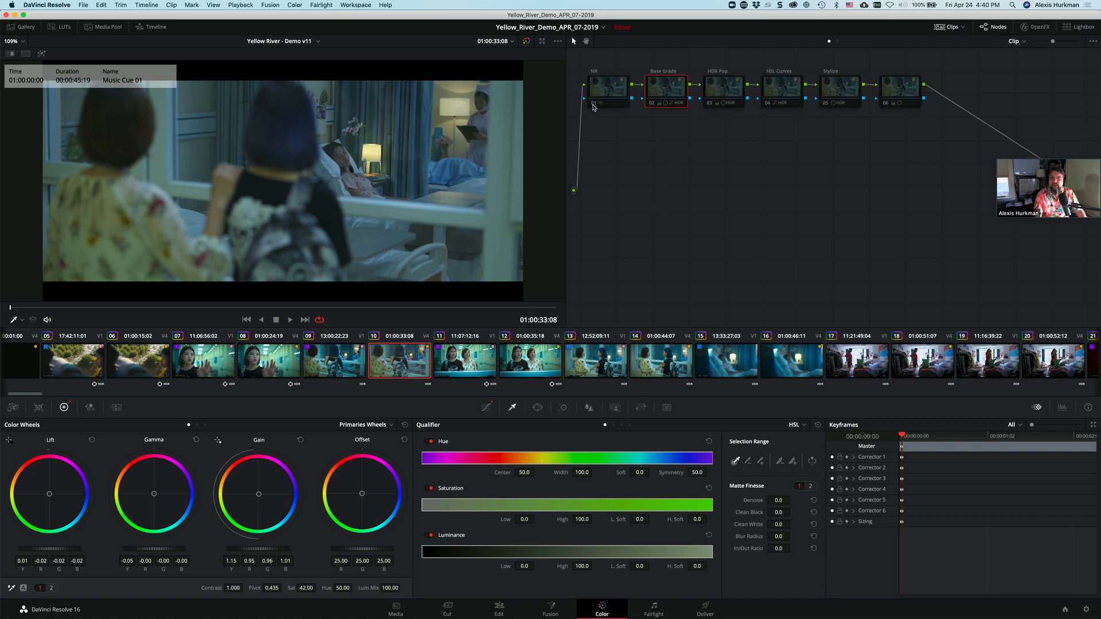
left_click(592, 103)
key("super+d")
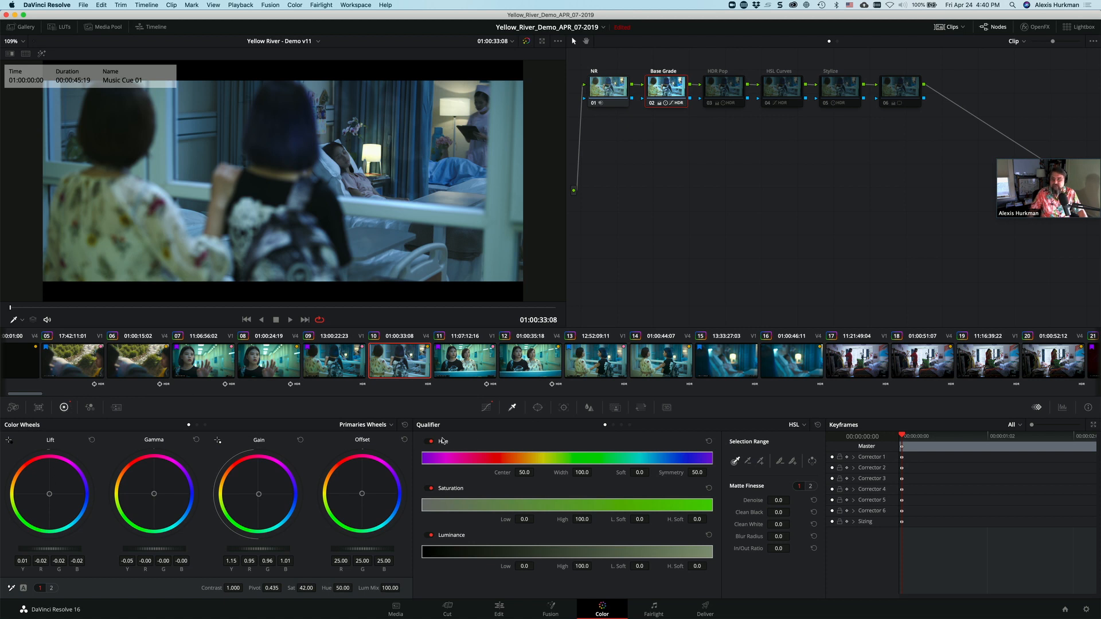
left_click(485, 408)
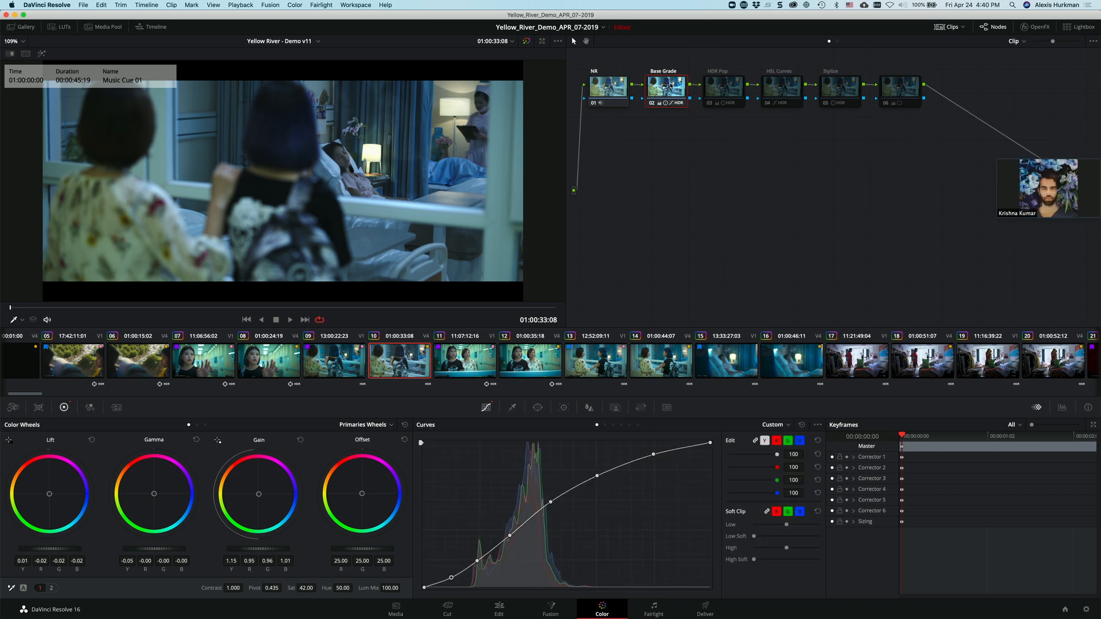
mouse_move(667, 87)
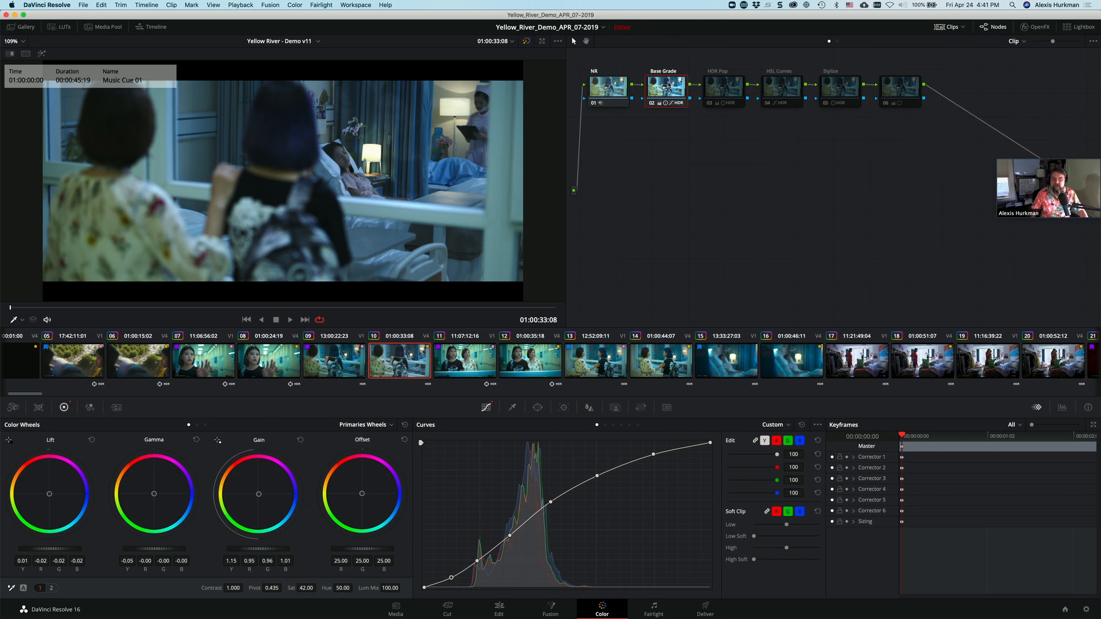
Step: Toggle the NR node off and on to compare the image, then reselect the Base Grade node
left_click(611, 93)
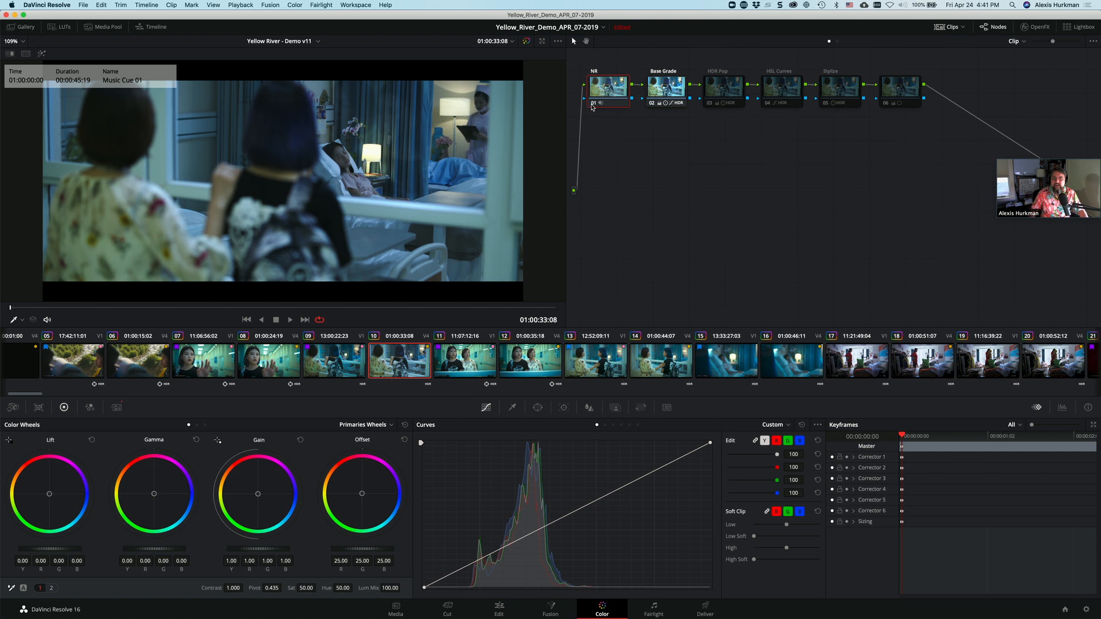
left_click(593, 105)
left_click(592, 105)
left_click(668, 84)
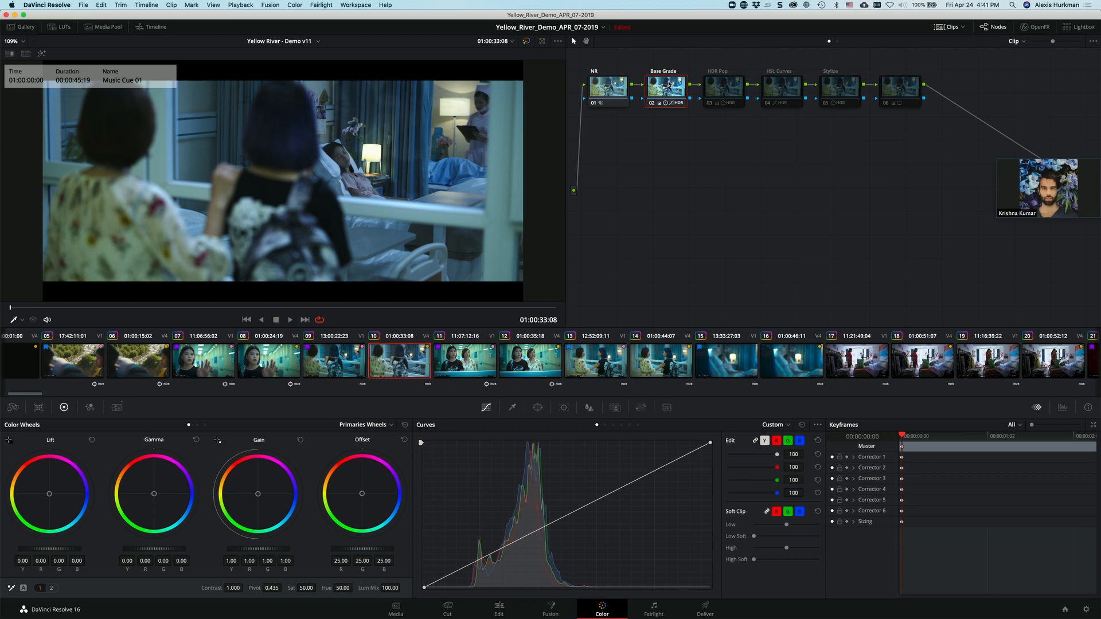
Step: Enable the HDR Pop and HSL Curves nodes of clip 10
left_click(720, 94)
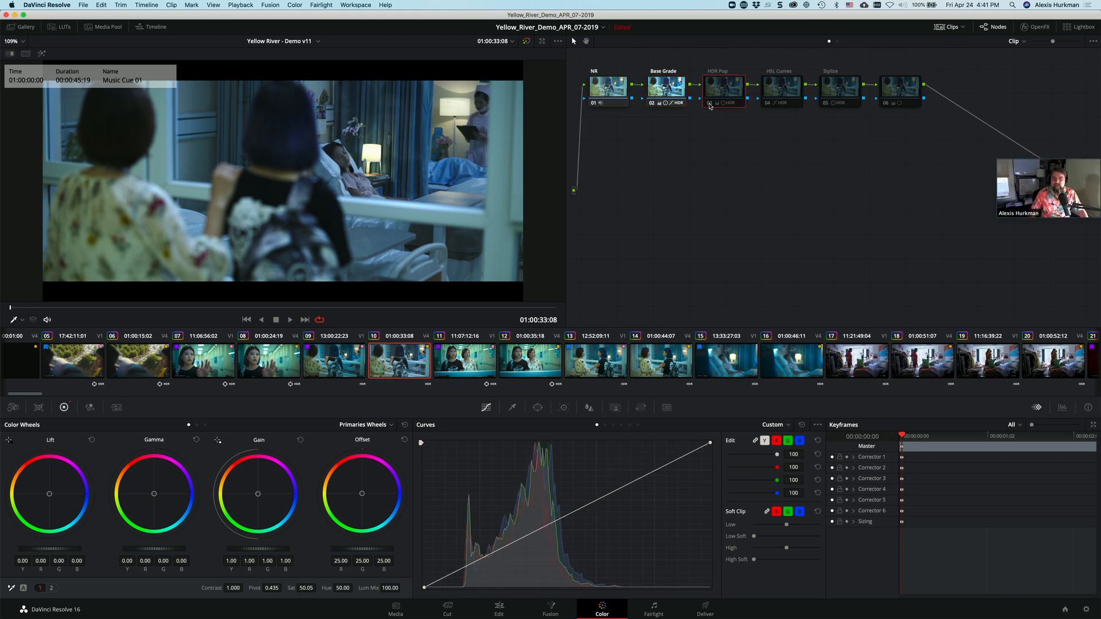
left_click(709, 104)
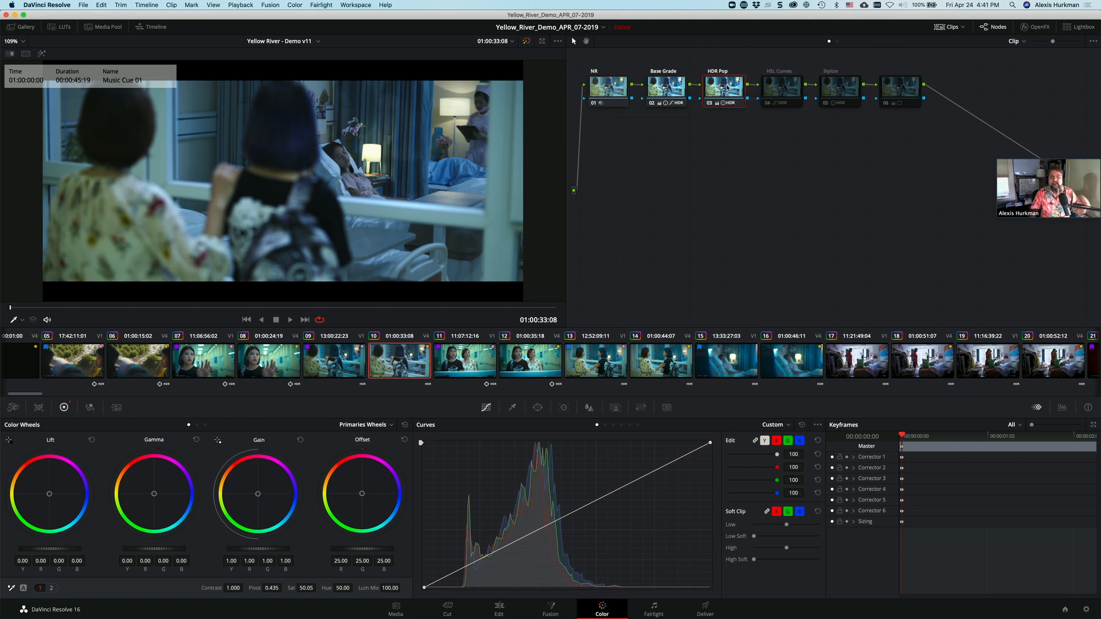
left_click(768, 103)
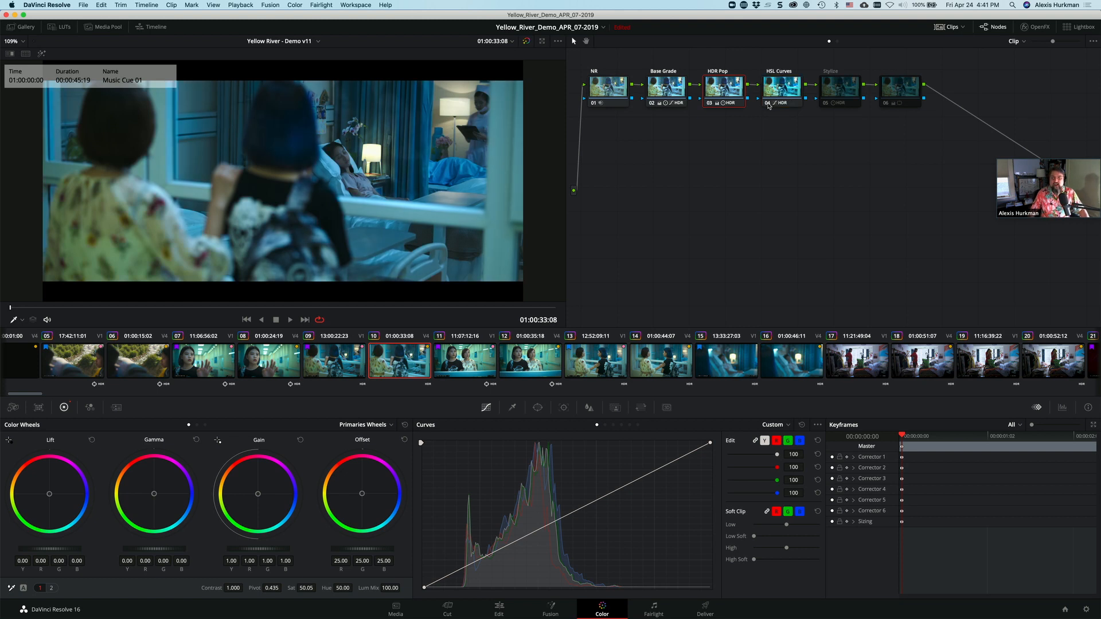
Step: Select the HSL Curves node and toggle it off and on to compare its effect on the image
left_click(773, 90)
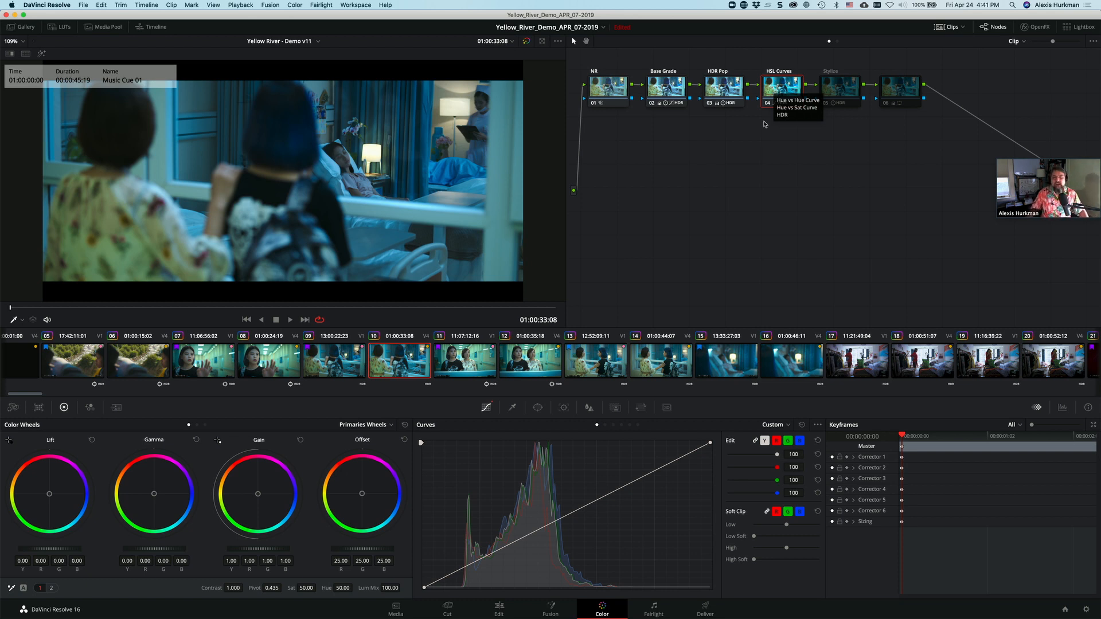
left_click(768, 104)
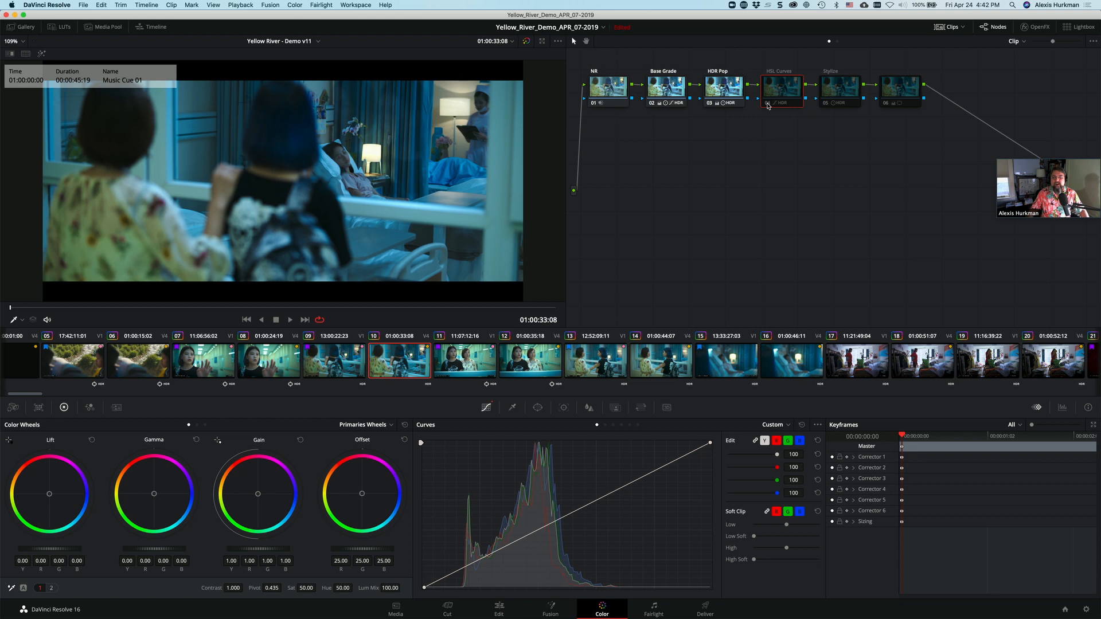
left_click(767, 104)
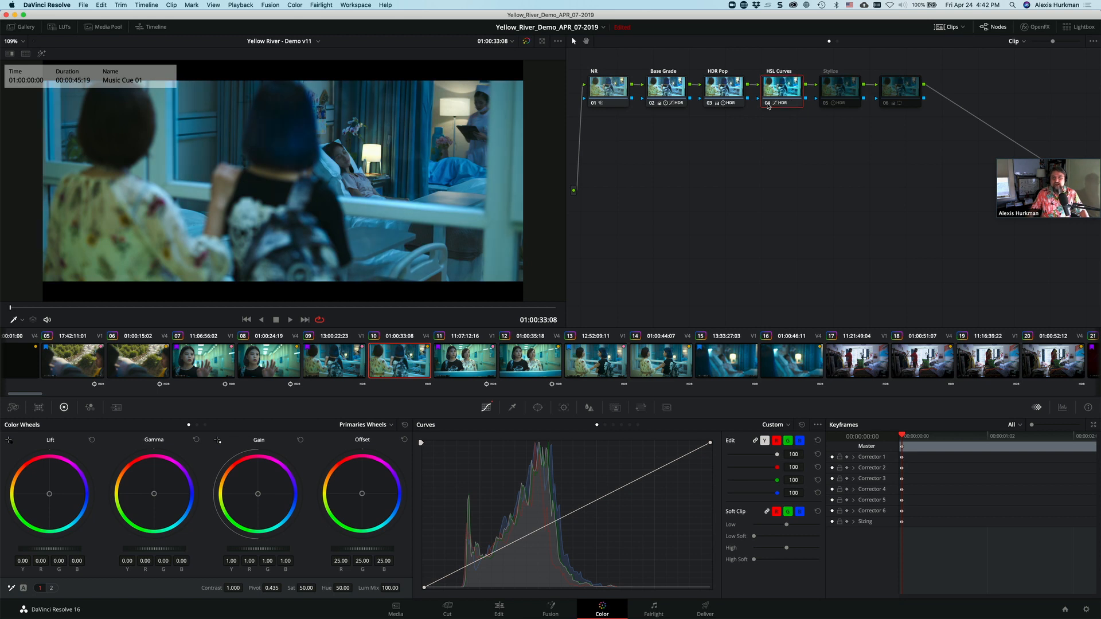
left_click(767, 104)
left_click(768, 105)
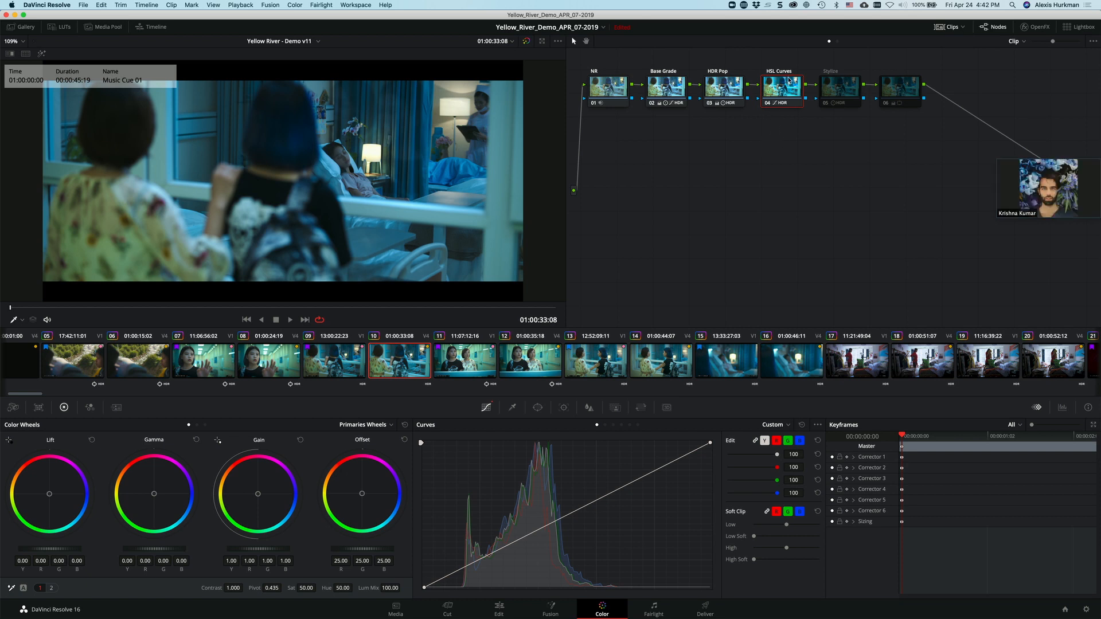
Step: Show the HSL Curves node's Hue Vs Hue curve and reset and restore it repeatedly to compare its effect
left_click(604, 425)
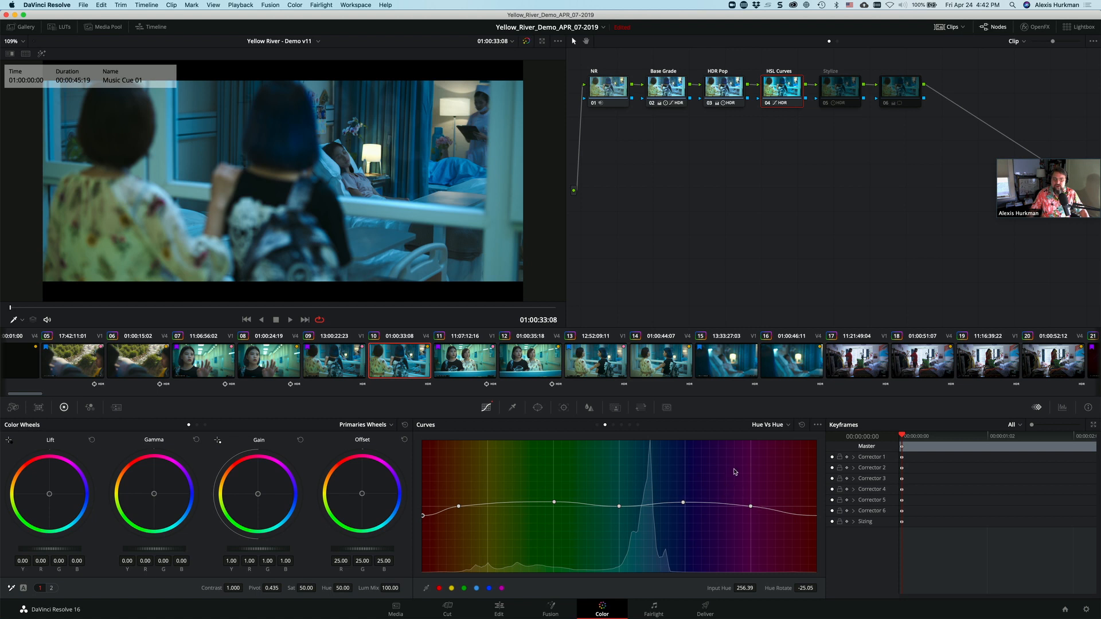
left_click(801, 426)
key("super+z")
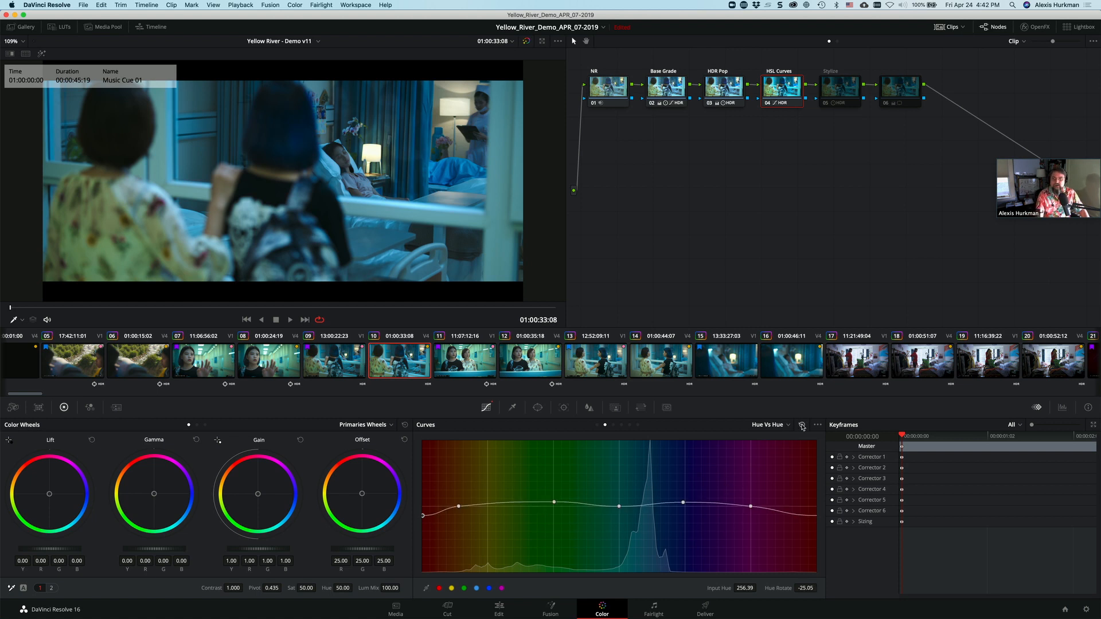
left_click(801, 425)
key("super+z")
left_click(801, 425)
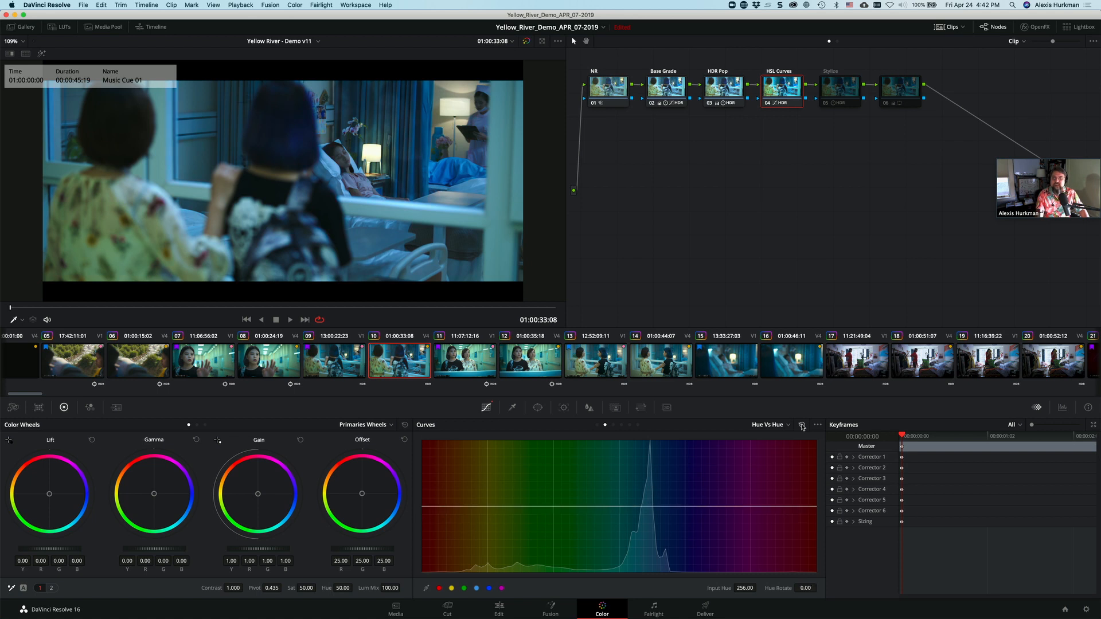
key("super+z")
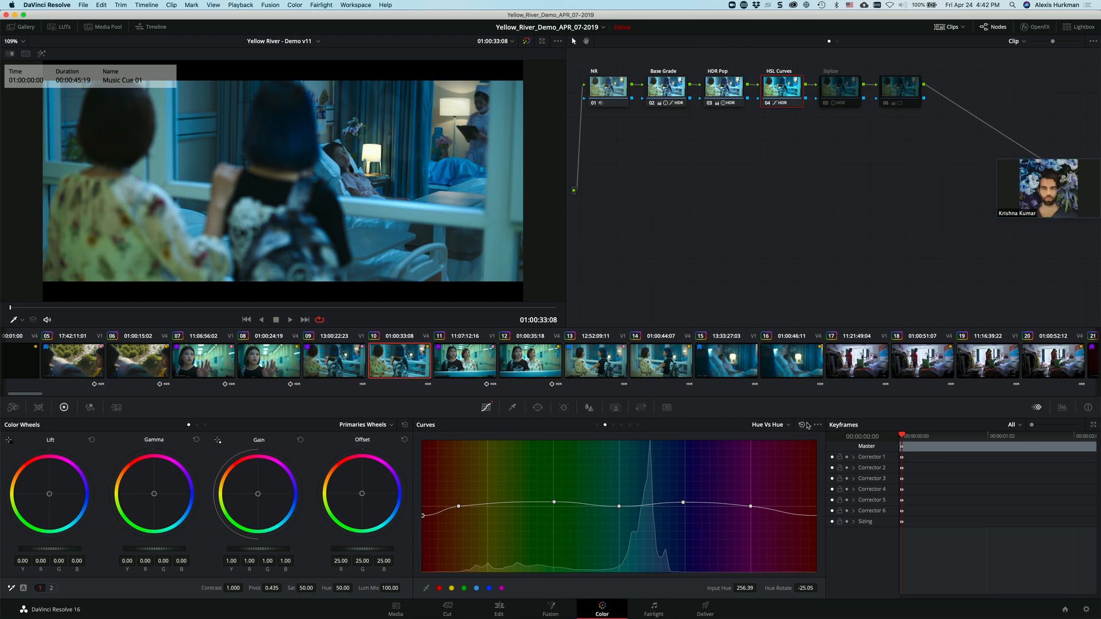
Step: Examine the HSL Curves node's remaining hue, luminance and saturation curves, and return to the Hue Vs Sat curve
left_click(613, 425)
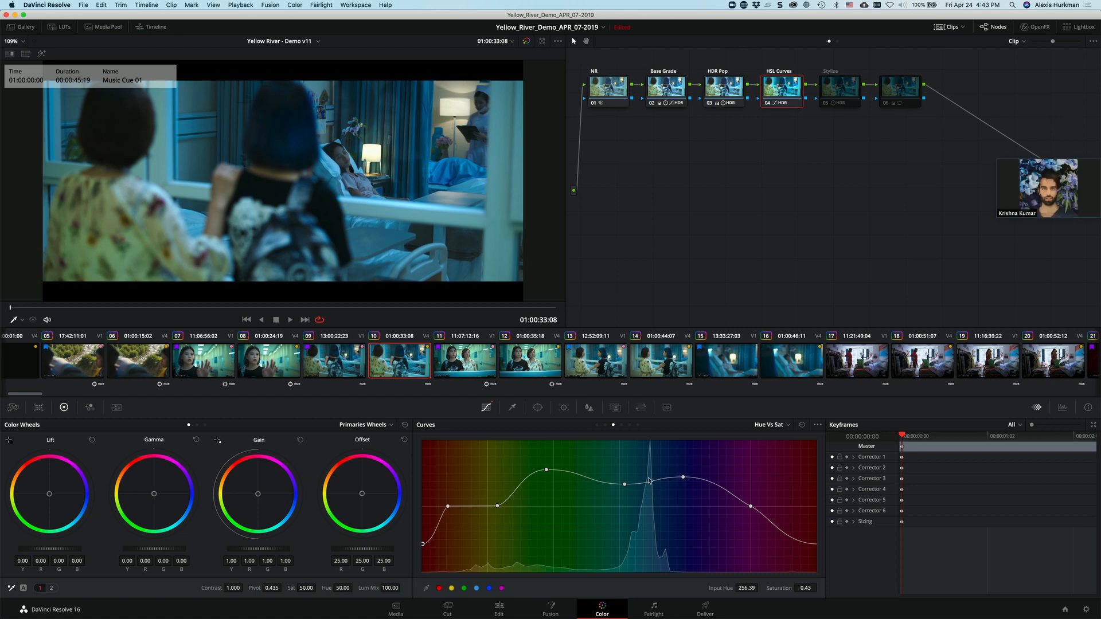
left_click(621, 424)
left_click(629, 425)
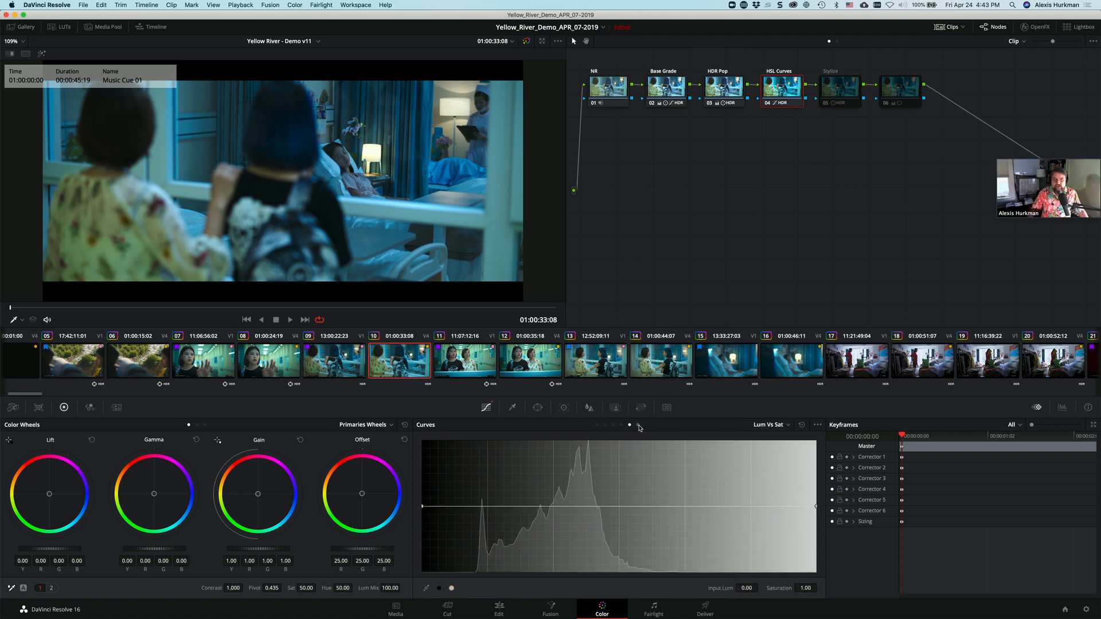
left_click(638, 425)
left_click(621, 425)
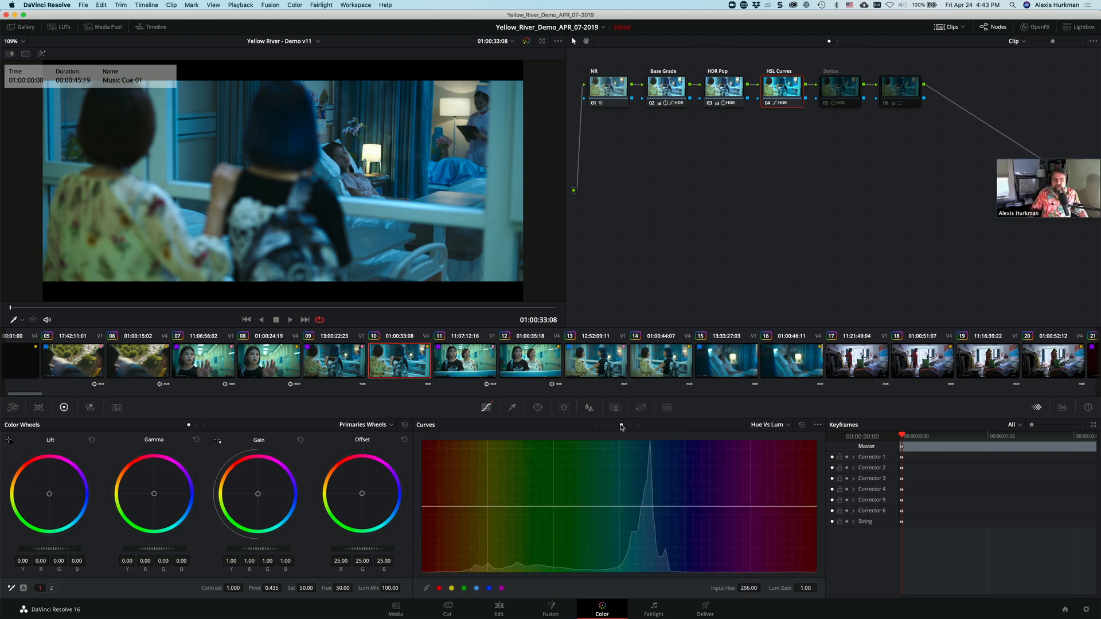
left_click(613, 425)
left_click(605, 425)
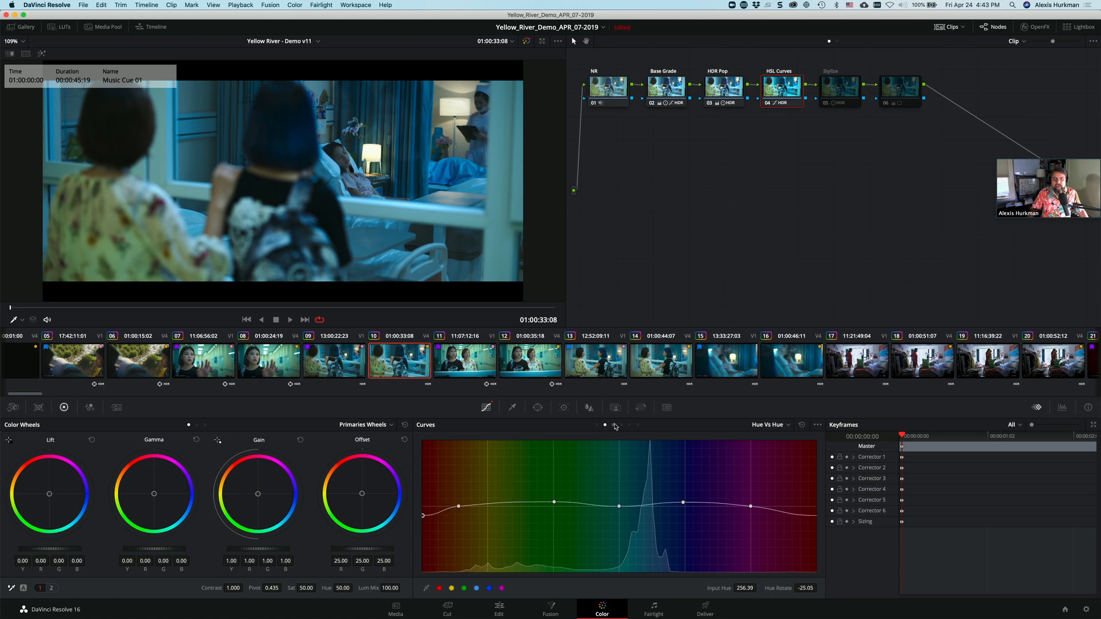
left_click(613, 425)
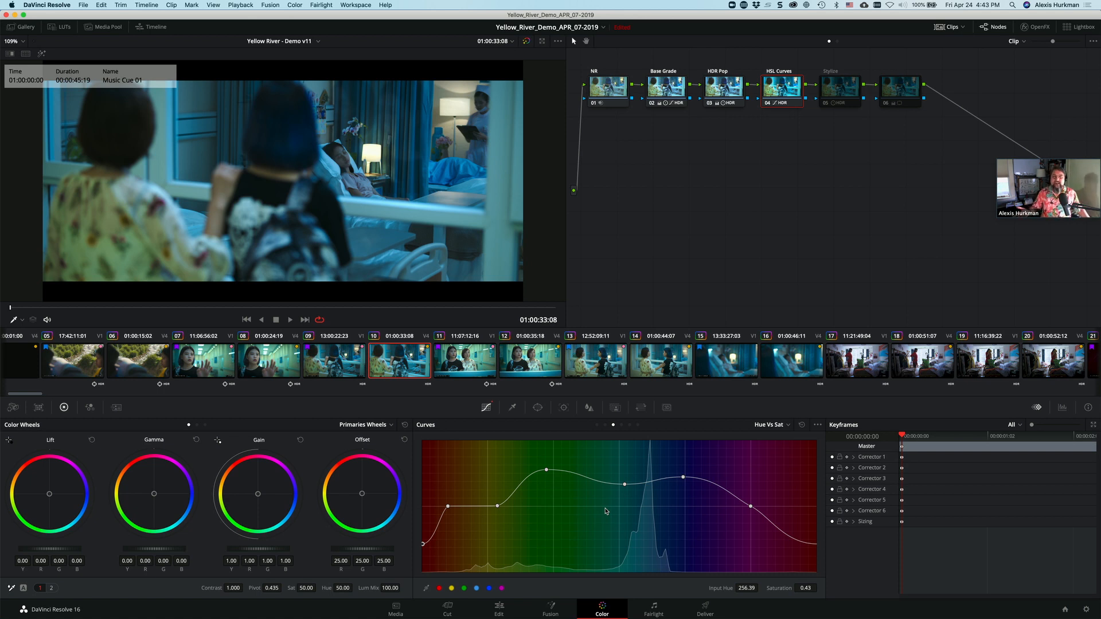
Step: Select clip 10's Stylize node and toggle it to compare its effect, leaving it enabled
left_click(828, 90)
left_click(826, 103)
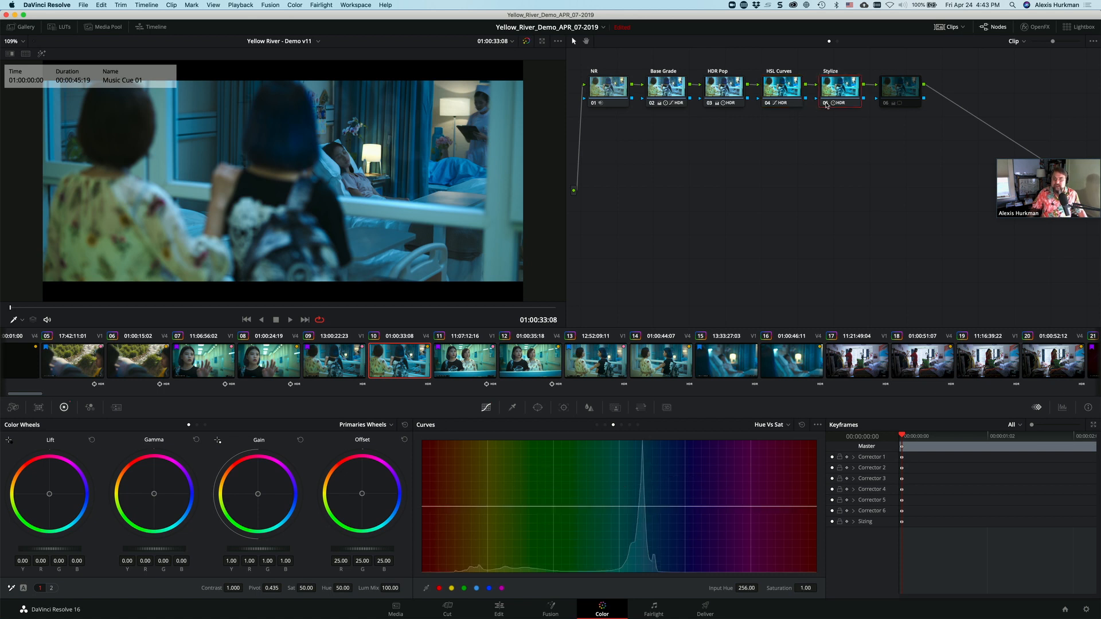
left_click(827, 104)
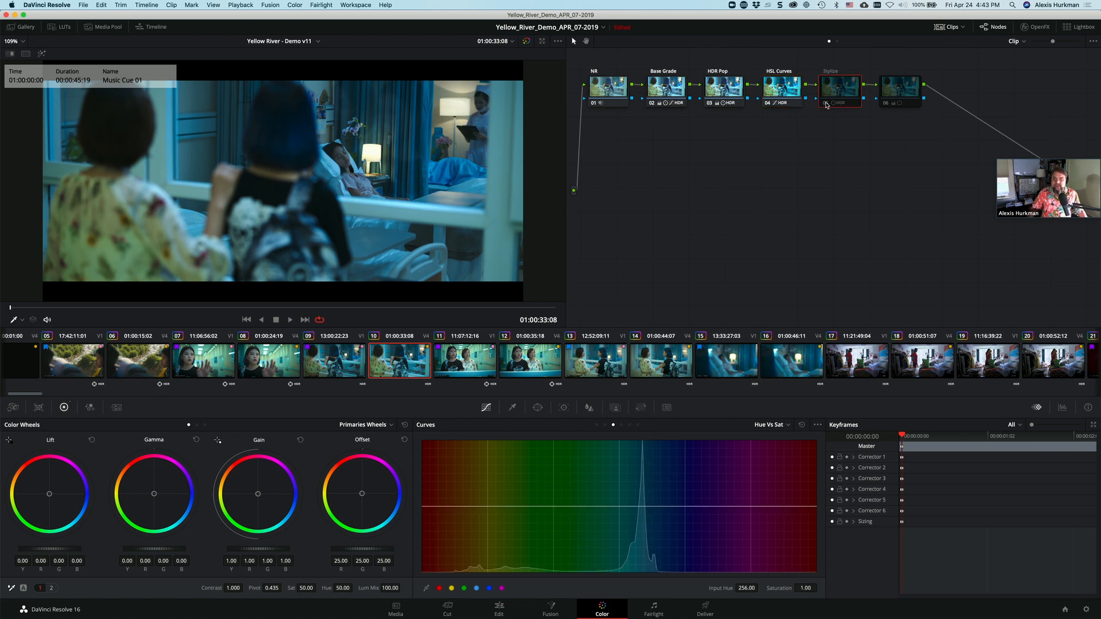
left_click(827, 104)
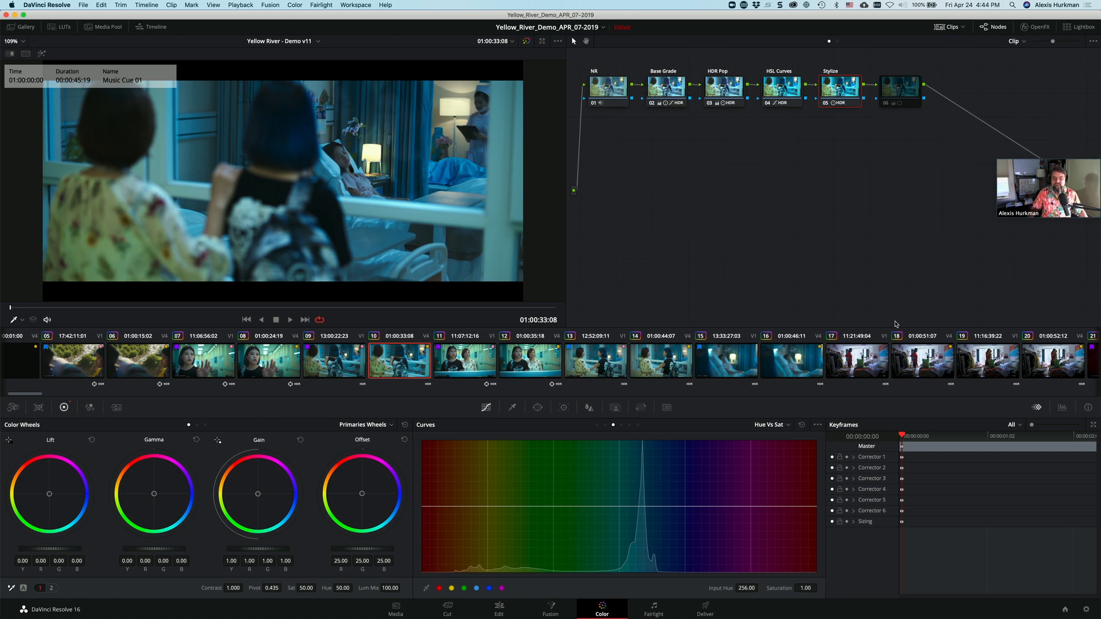
Step: Open clip 52 of the woman in the yellow jacket and toggle all its nodes to compare graded and ungraded versions
scroll(900, 362, "left", 3)
scroll(900, 363, "right", 15)
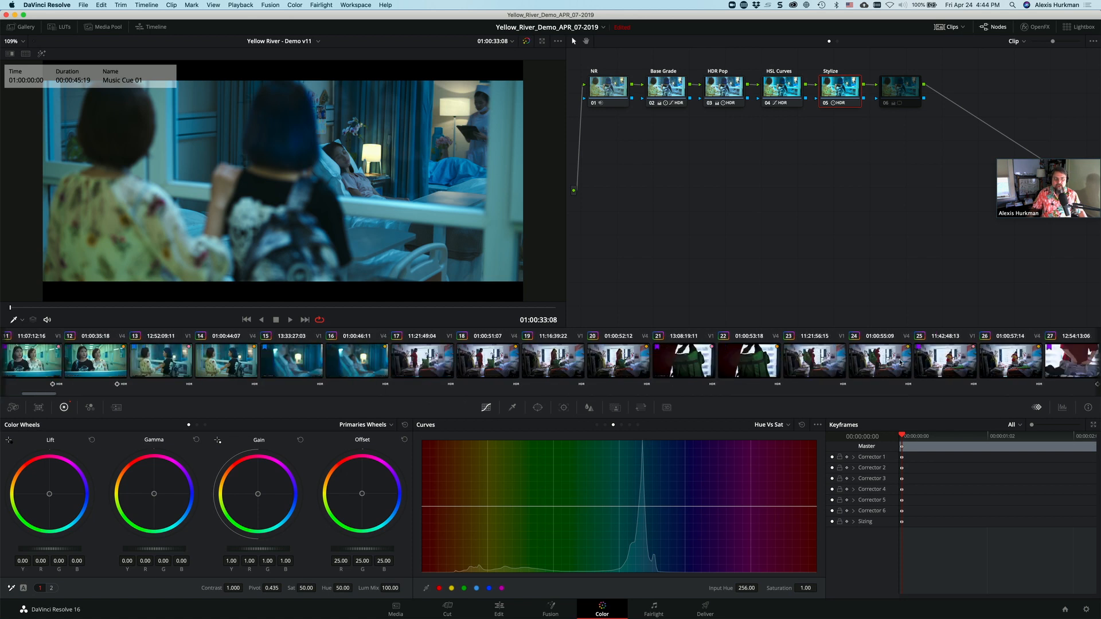
scroll(900, 366, "right", 5)
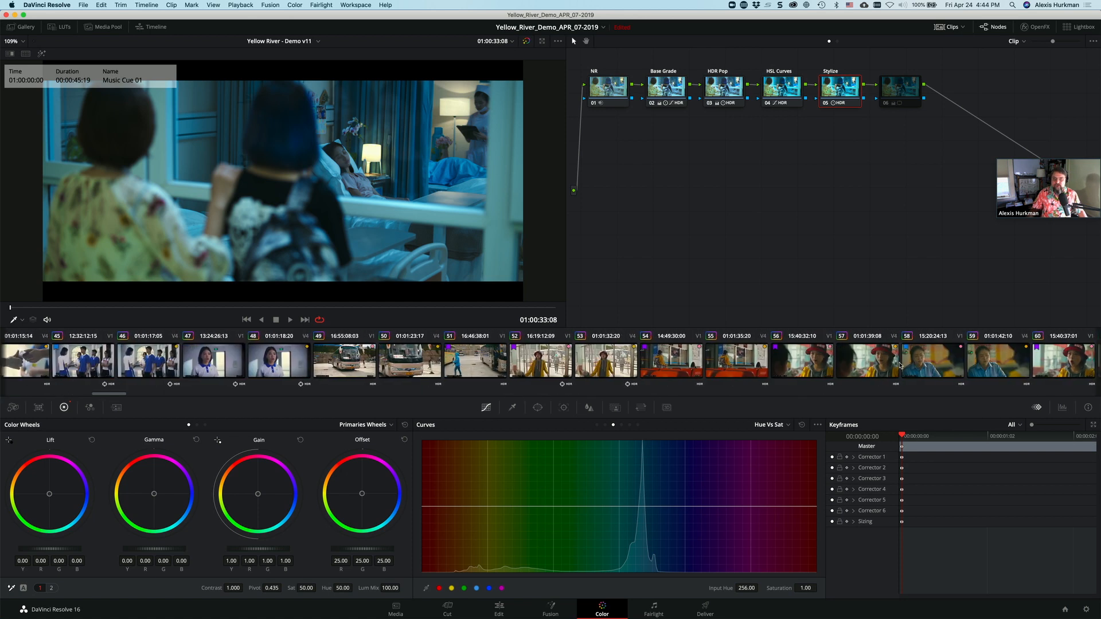
left_click(540, 360)
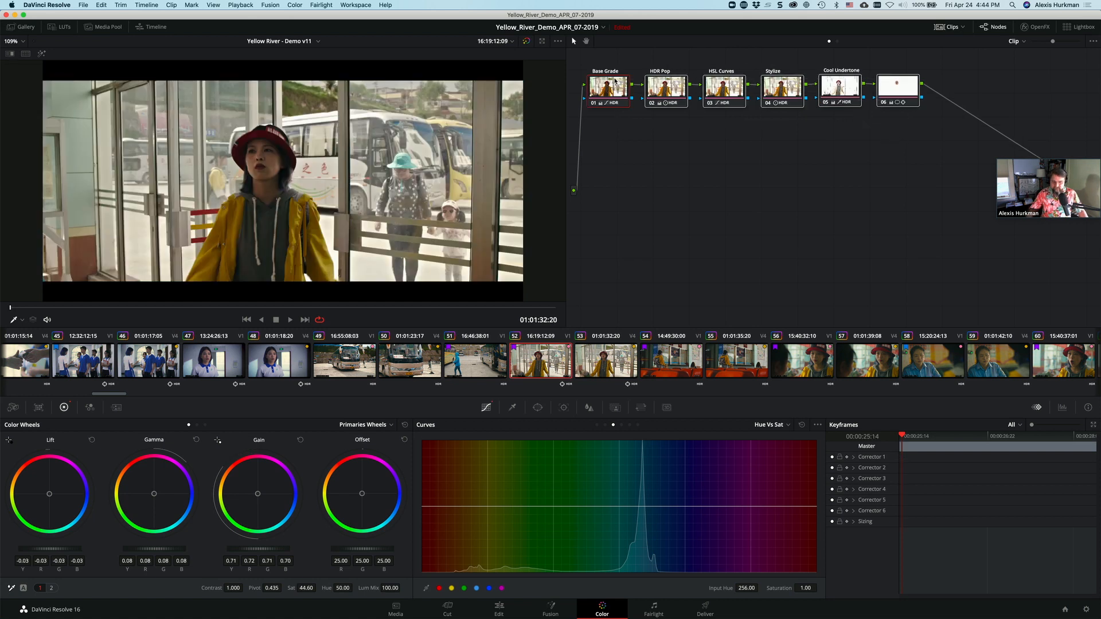
key("super+d")
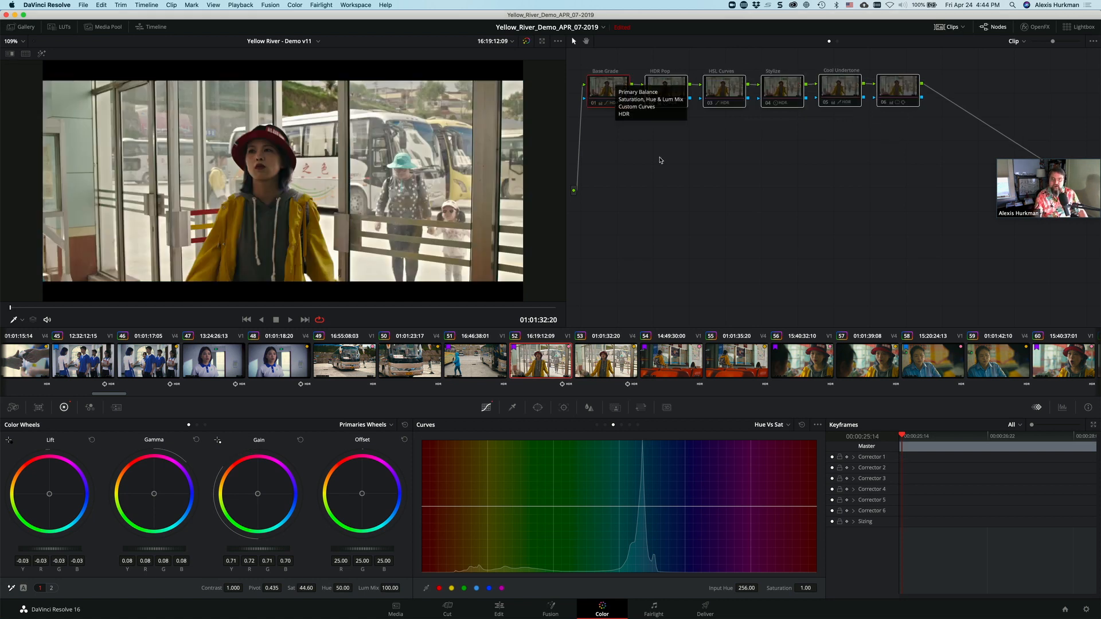
key("super+d")
Step: Move on to clip 53 and toggle all its nodes repeatedly to compare the grade with the original, leaving every node disabled
key("Down")
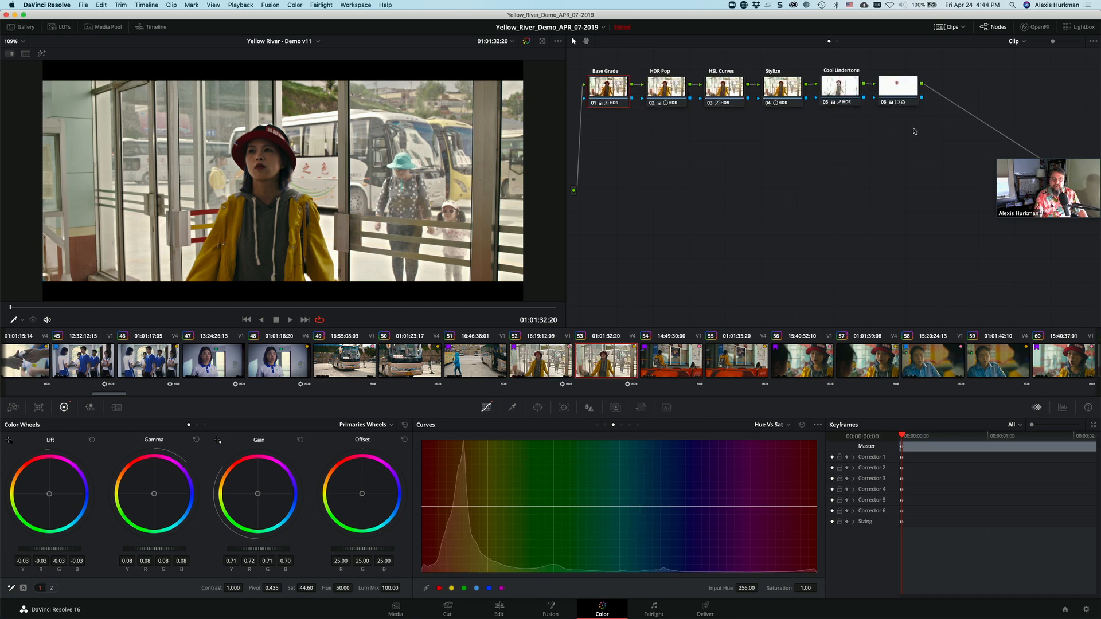
key("super+d")
key("super+d")
key("super+d")
key("super+d")
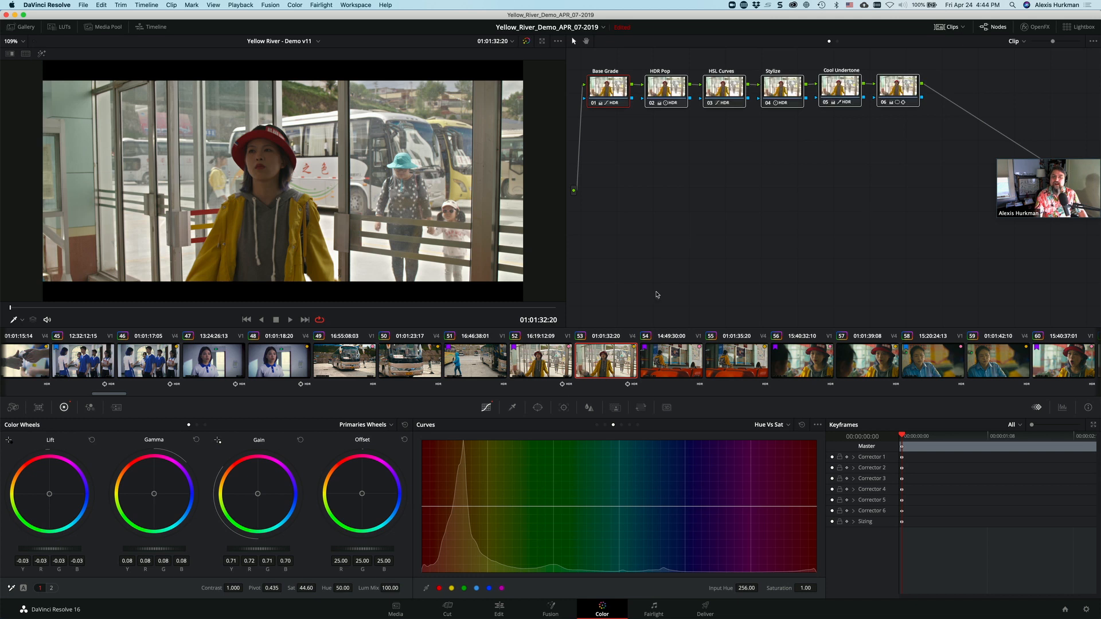
key("super+d")
key("super+d")
key("super+d")
key("super+d")
key("super+d")
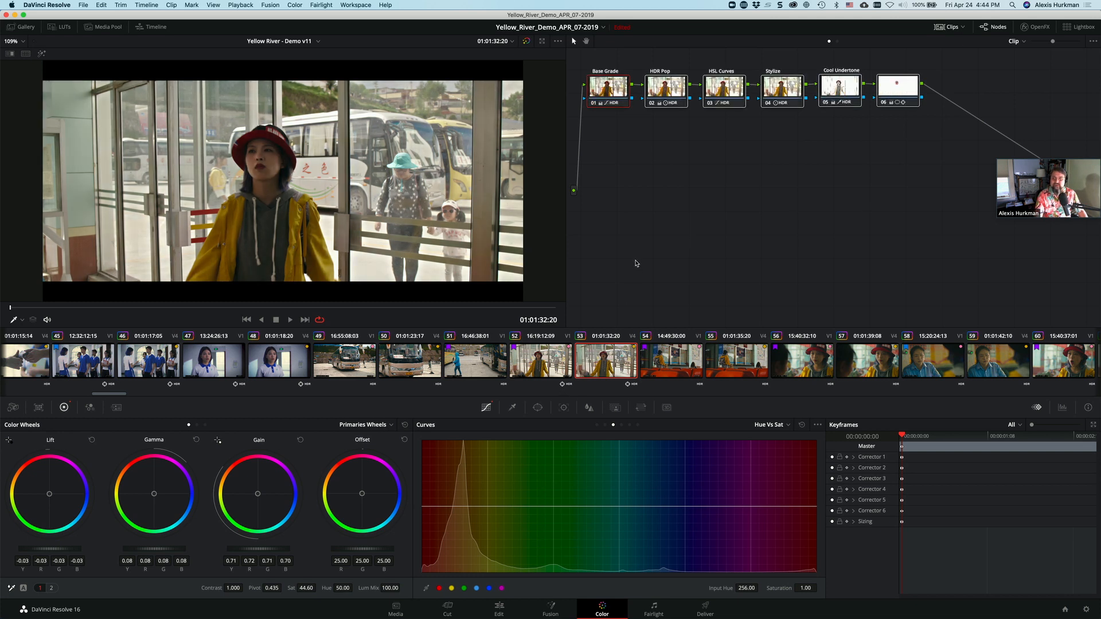
key("super+d")
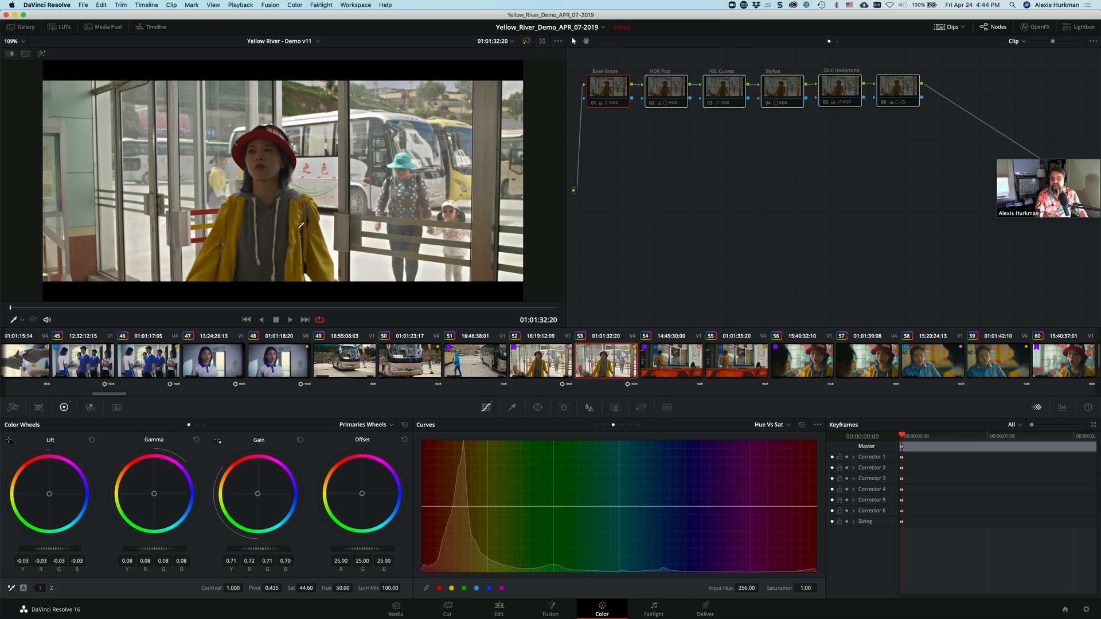
Step: Enable clip 53's Base Grade and HDR Pop nodes, and toggle the HSL Curves node repeatedly to compare its effect, leaving it enabled
left_click(594, 104)
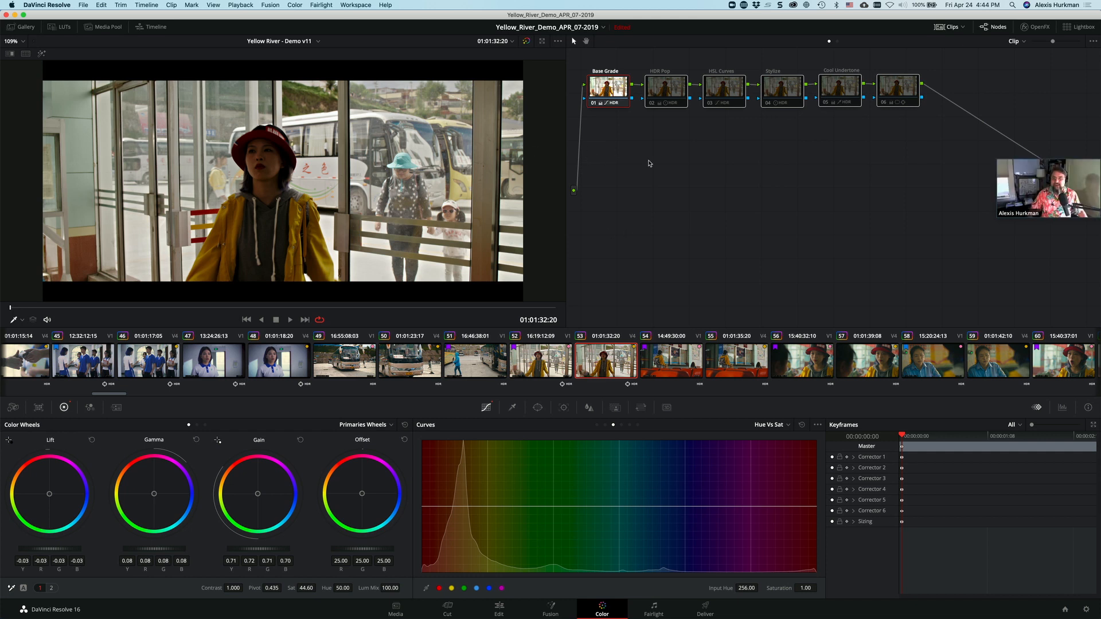
left_click(652, 104)
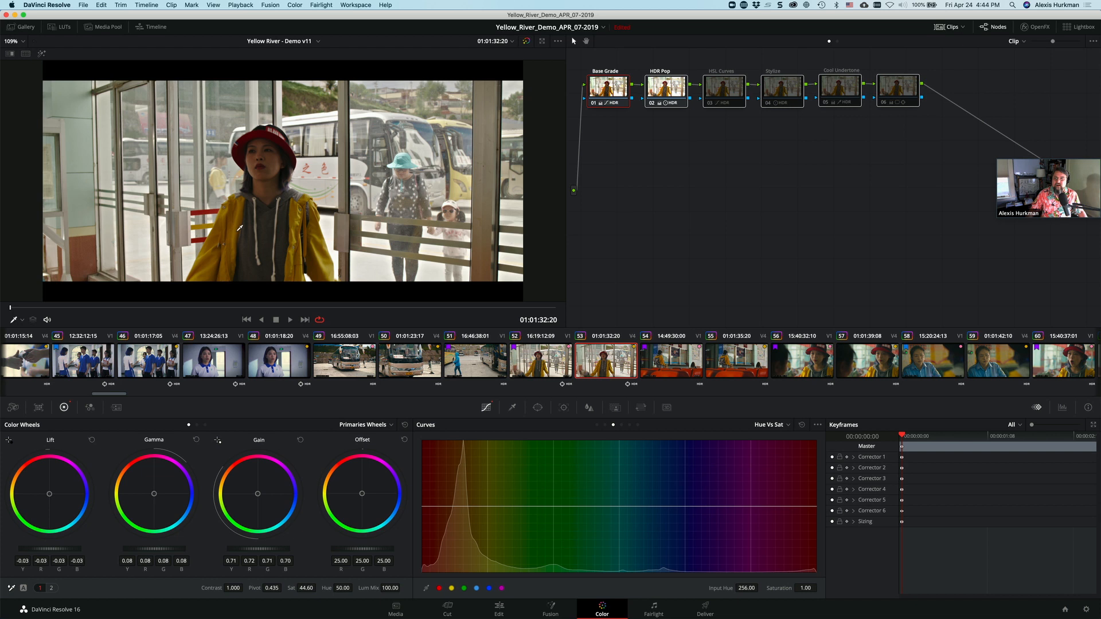
left_click(709, 104)
left_click(709, 105)
left_click(709, 104)
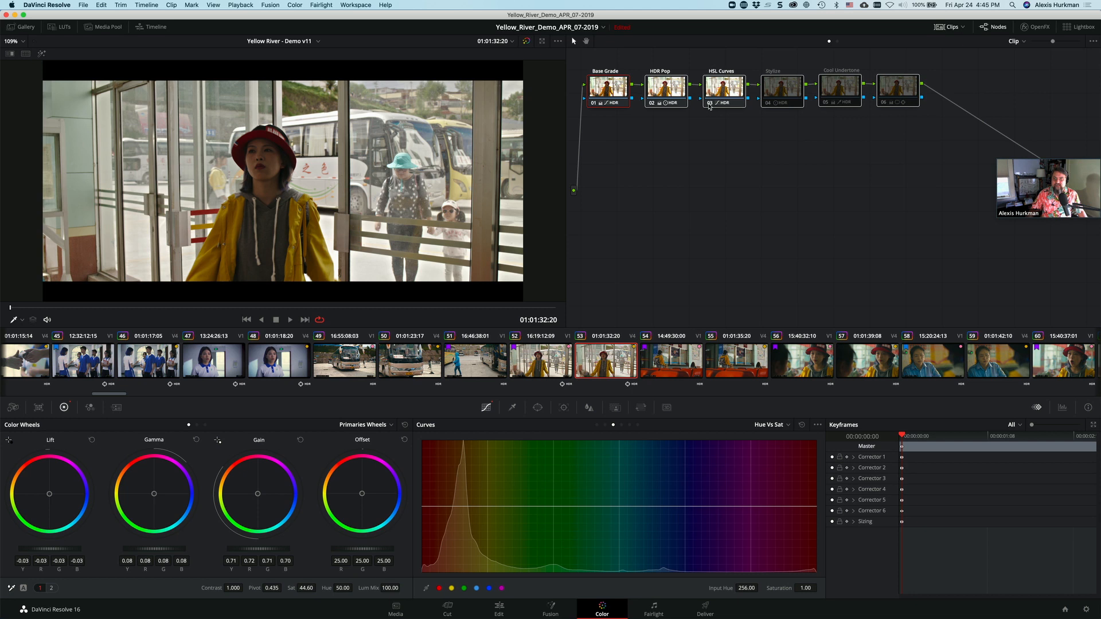
left_click(709, 104)
left_click(709, 104)
left_click(709, 105)
left_click(709, 104)
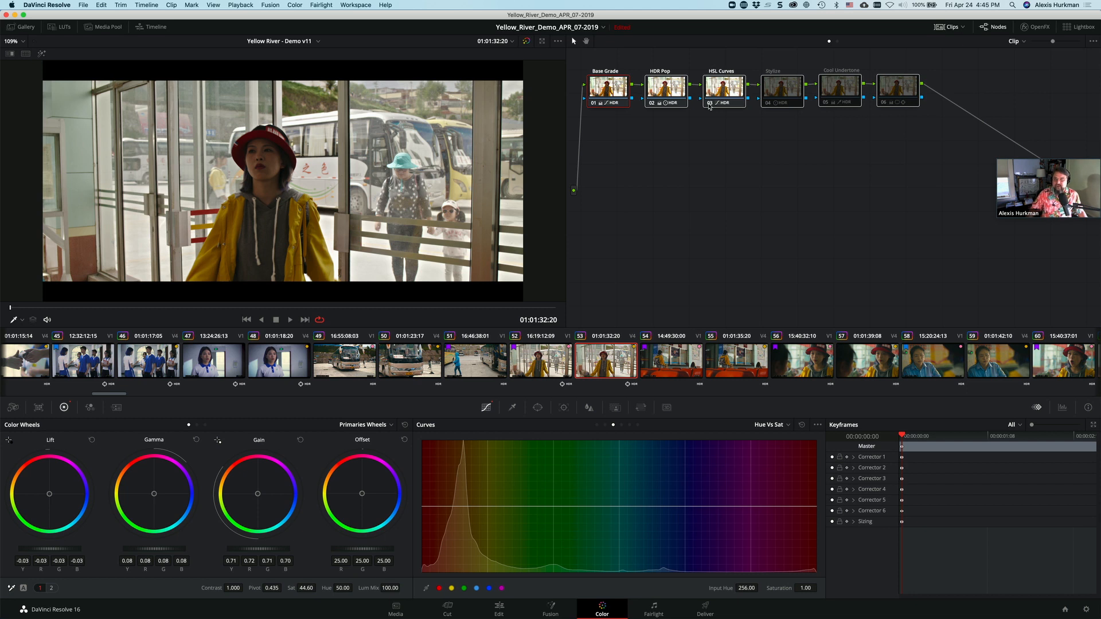
Step: Enable the Stylize node, toggle it to compare its effect, and show its Log color wheels
left_click(767, 104)
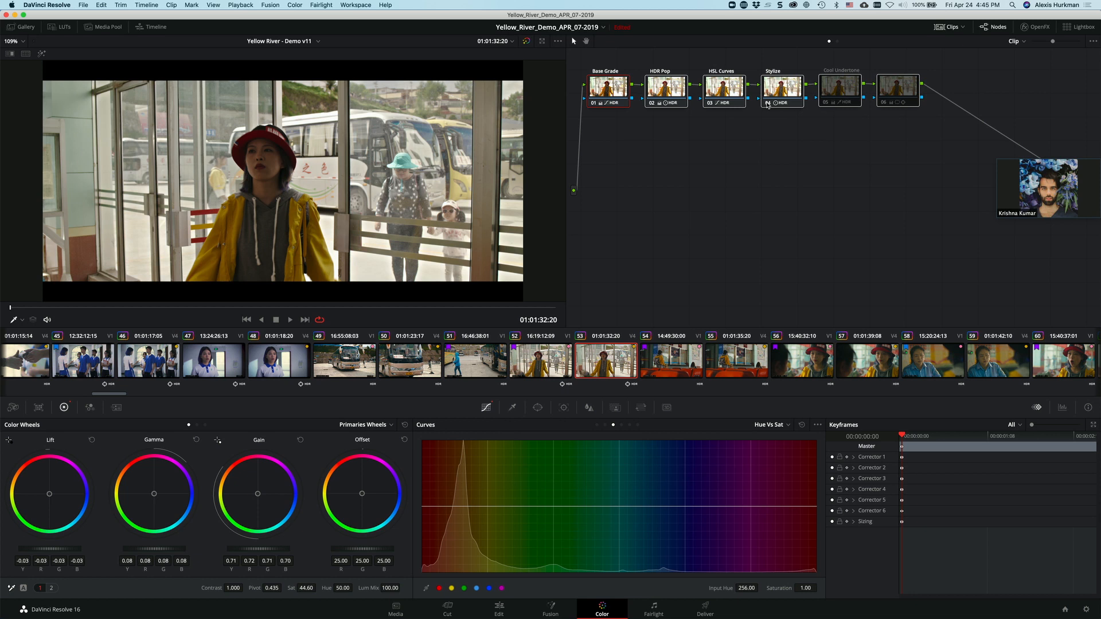
left_click(767, 104)
left_click(767, 104)
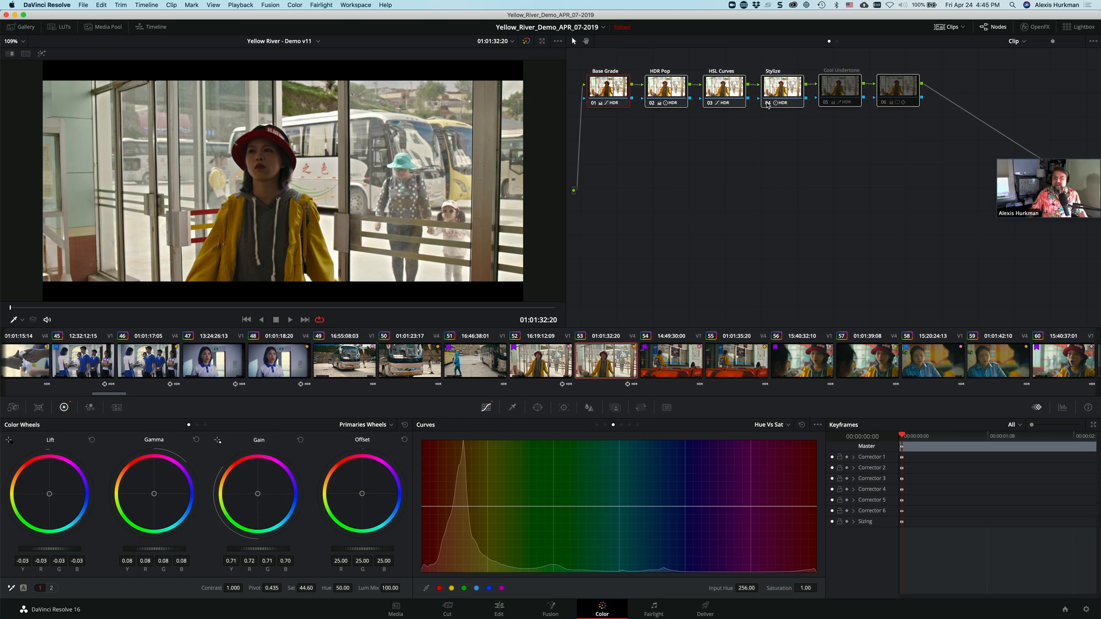
left_click(767, 105)
left_click(767, 104)
left_click(786, 96)
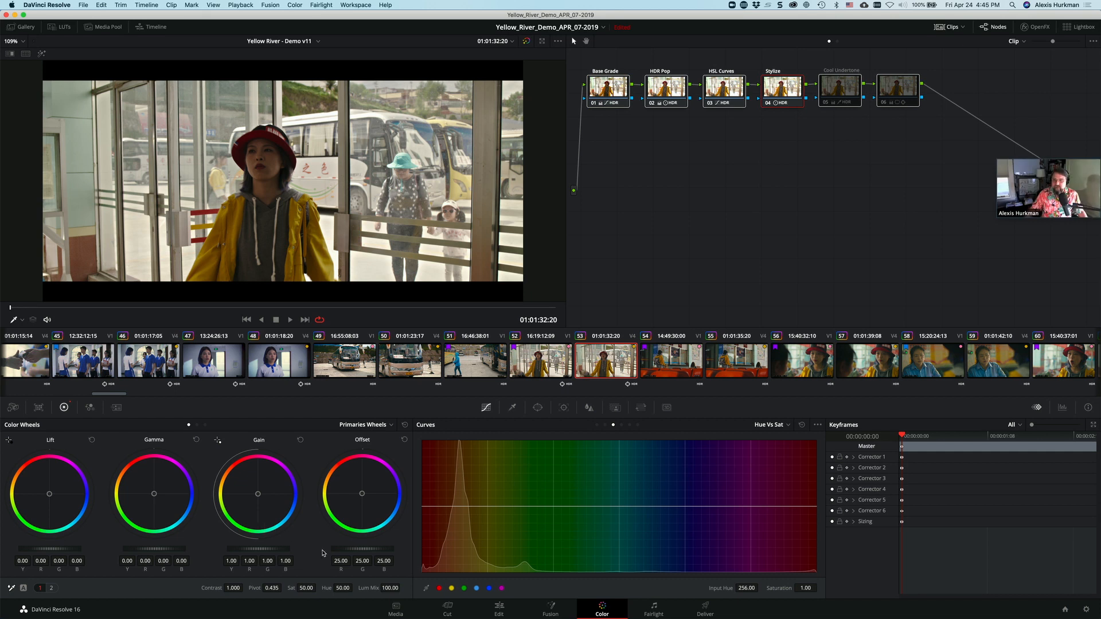
left_click(206, 425)
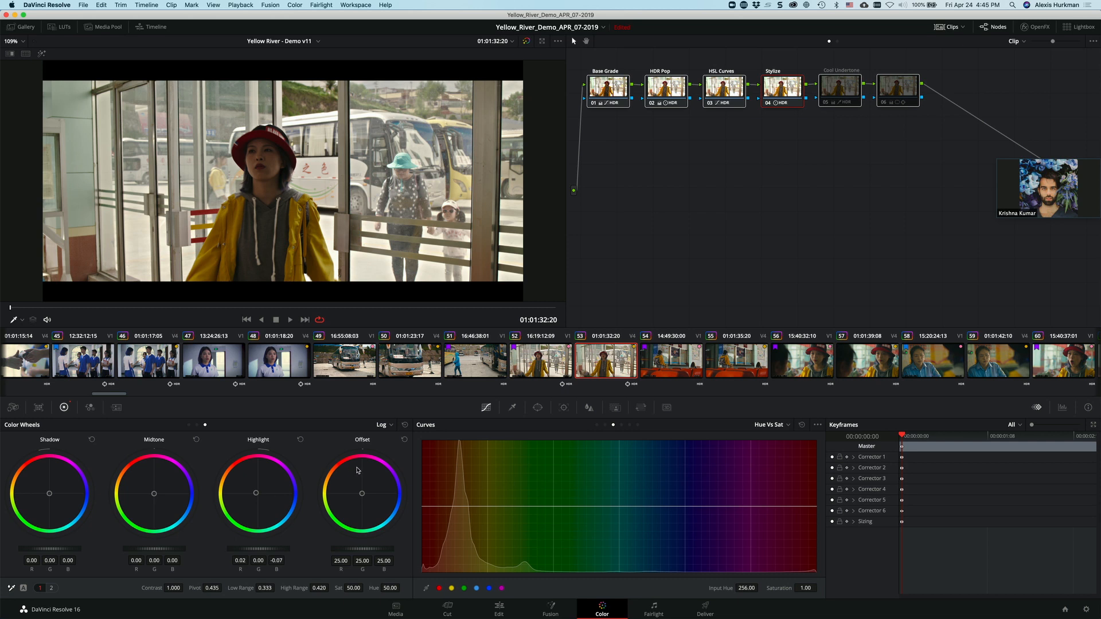
Step: Toggle the Cool Undertone node repeatedly to compare its effect, leaving it enabled
left_click(823, 104)
left_click(825, 103)
left_click(824, 104)
left_click(824, 104)
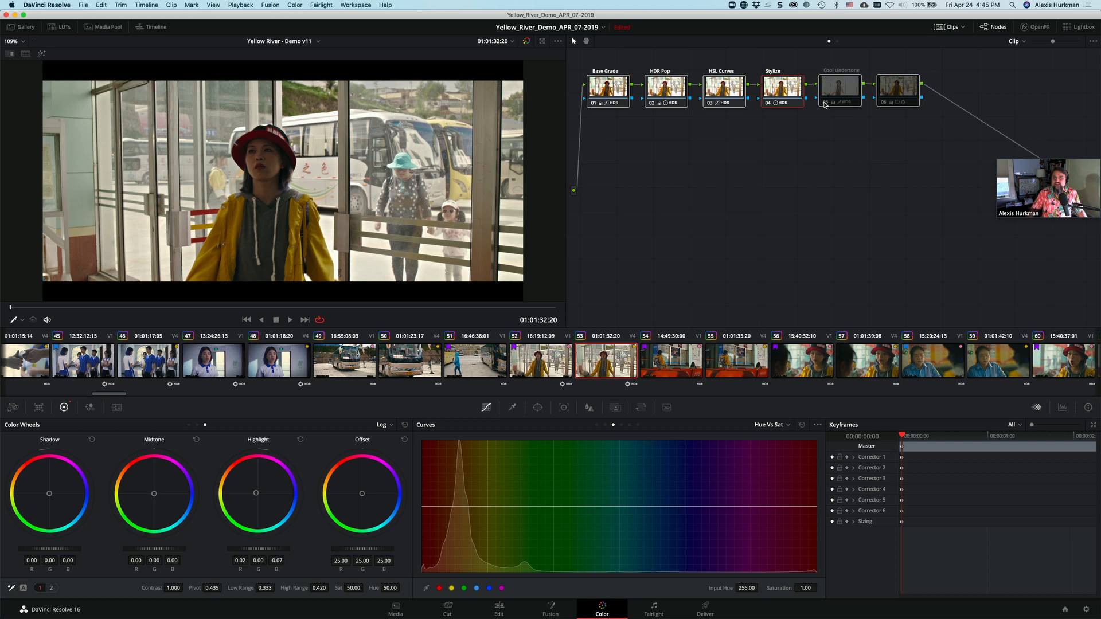
left_click(825, 104)
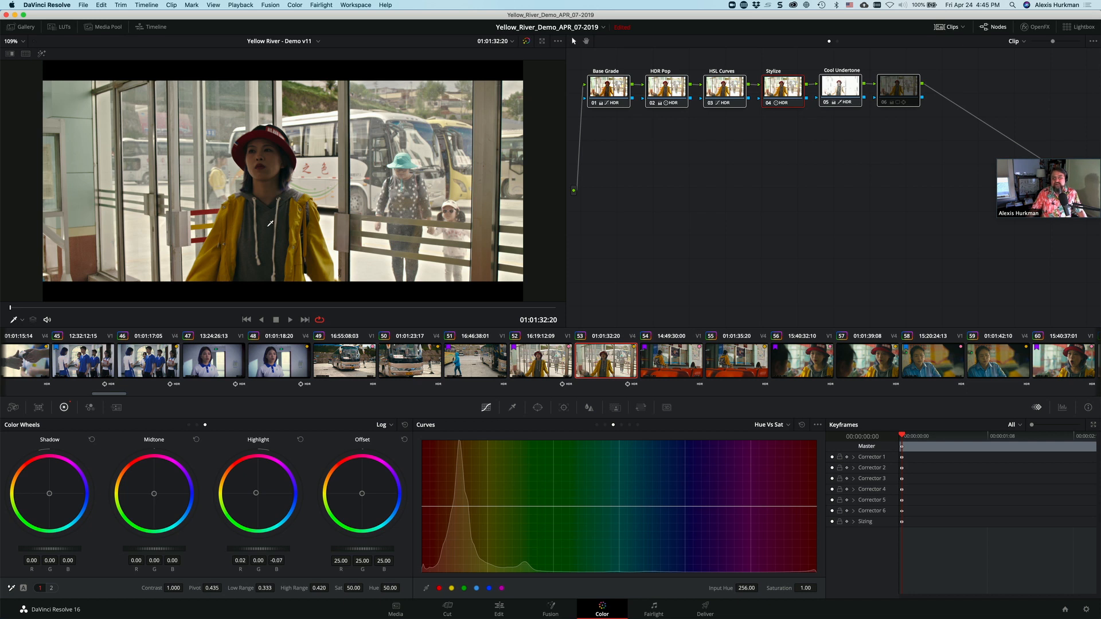
Step: Toggle clip 53's last node, 06, repeatedly to compare its effect, leaving it enabled
left_click(884, 105)
left_click(884, 105)
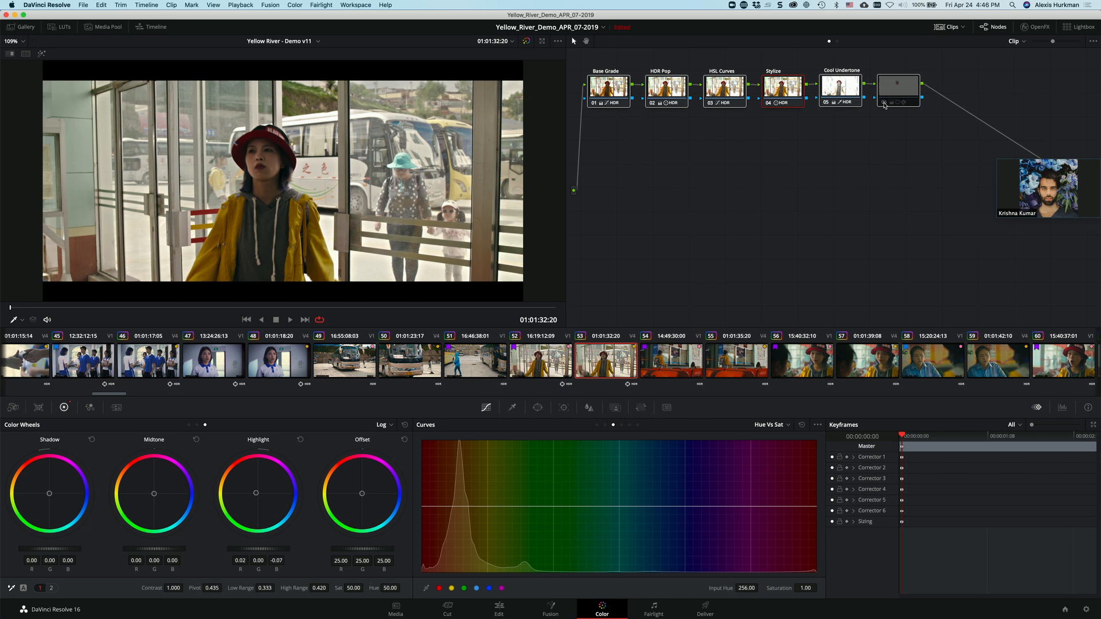
left_click(884, 106)
left_click(884, 105)
left_click(884, 105)
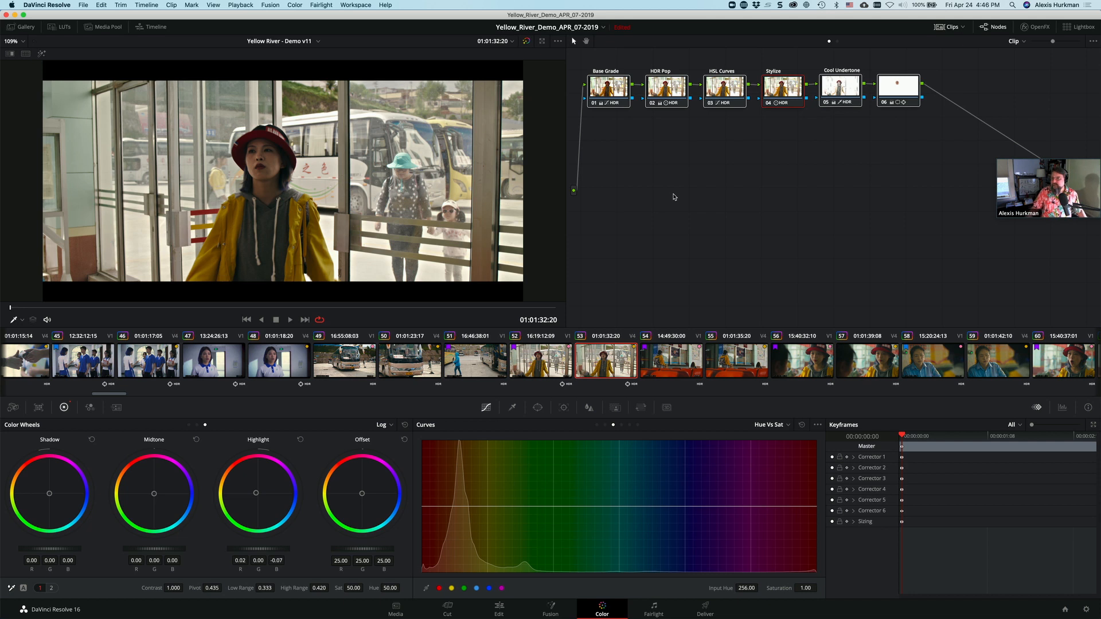
Step: Open clip 85, the close-up of the subtitled woman speaking, and disable all its nodes to show the original image
scroll(743, 378, "right", 5)
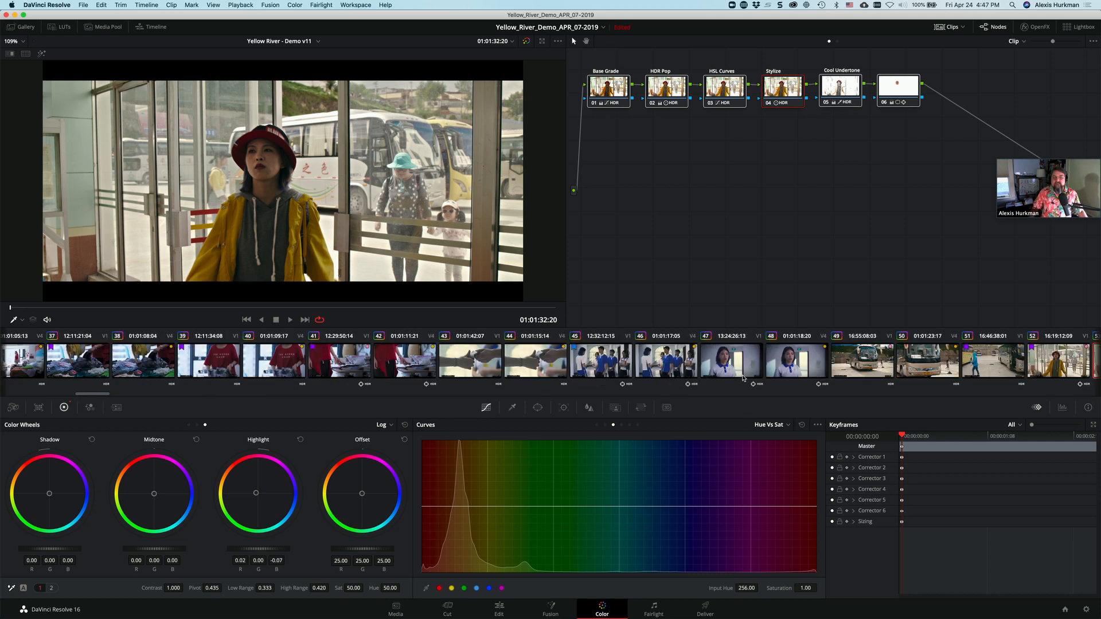
scroll(743, 378, "right", 20)
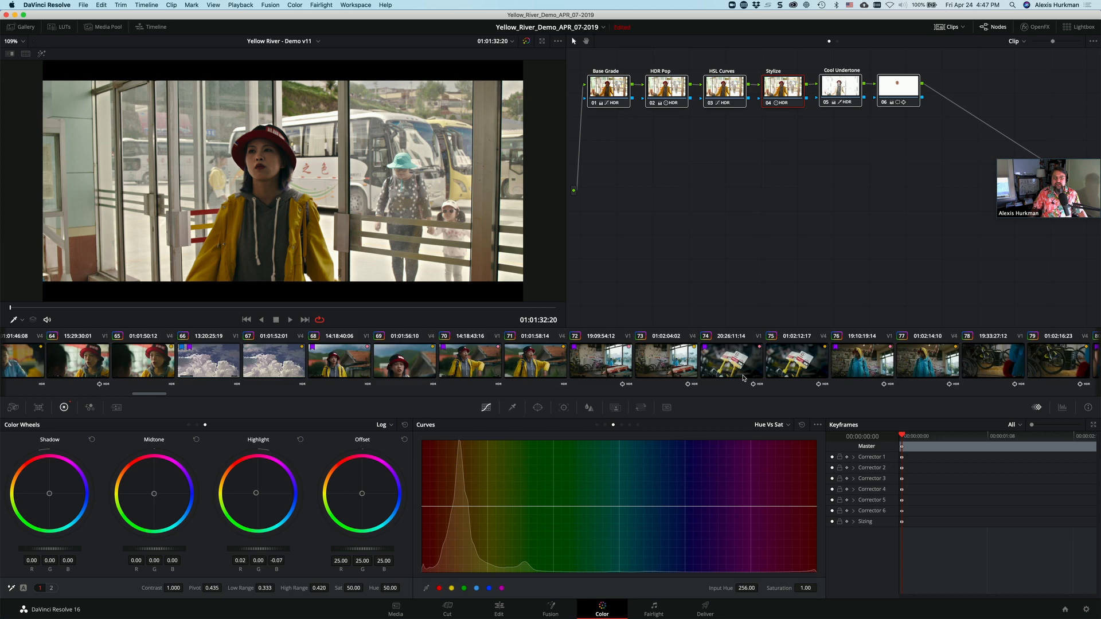
left_click(745, 369)
left_click(821, 360)
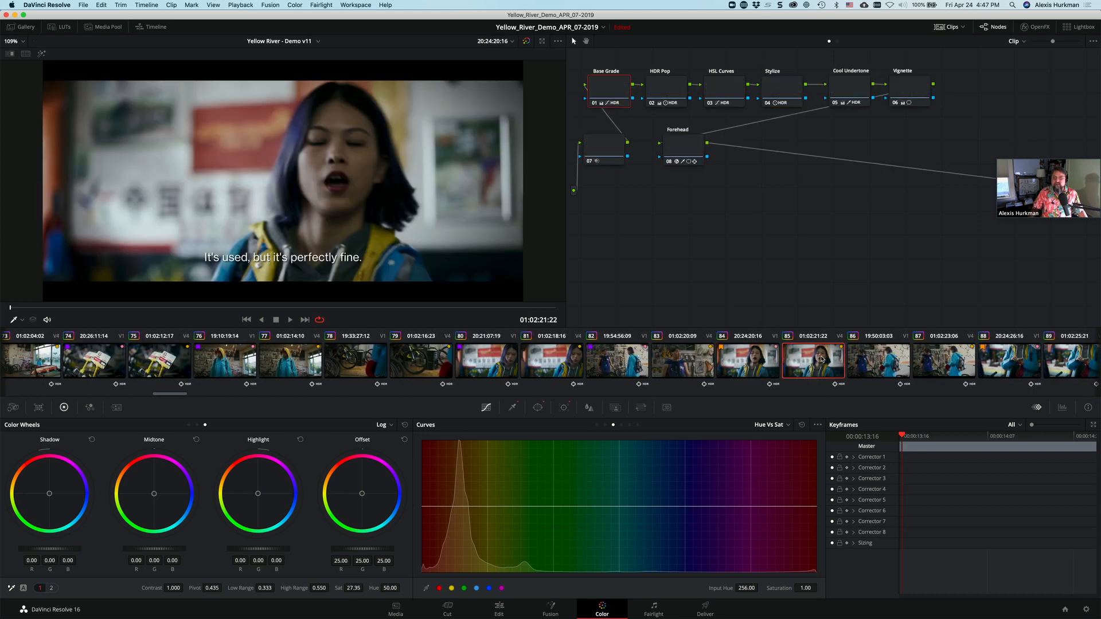
left_click_drag(941, 225, 621, 102)
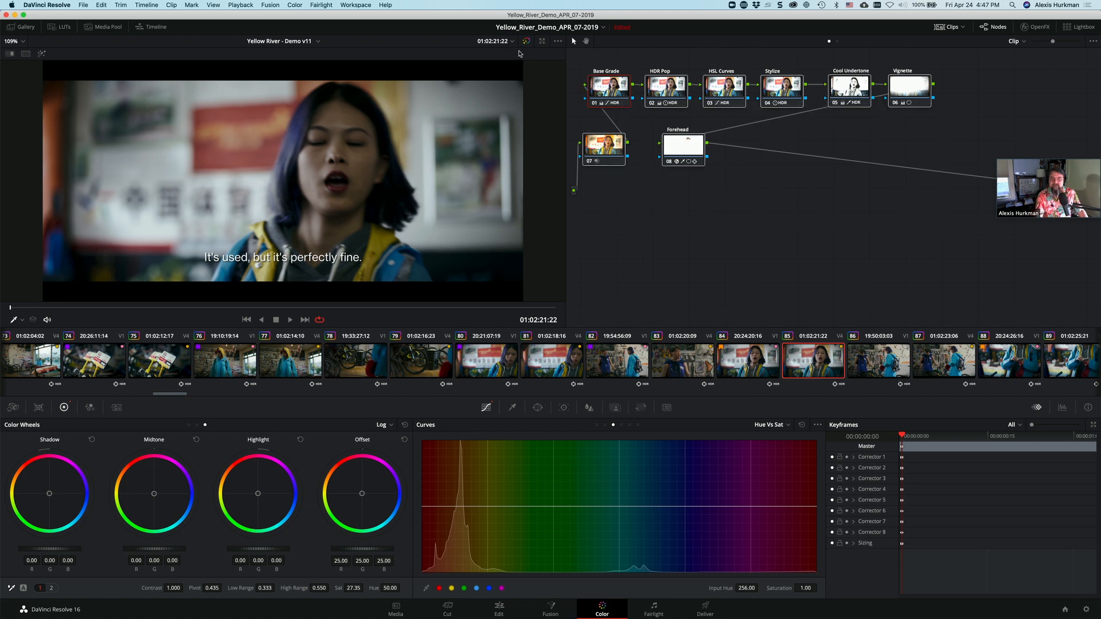
key("ctrl+d")
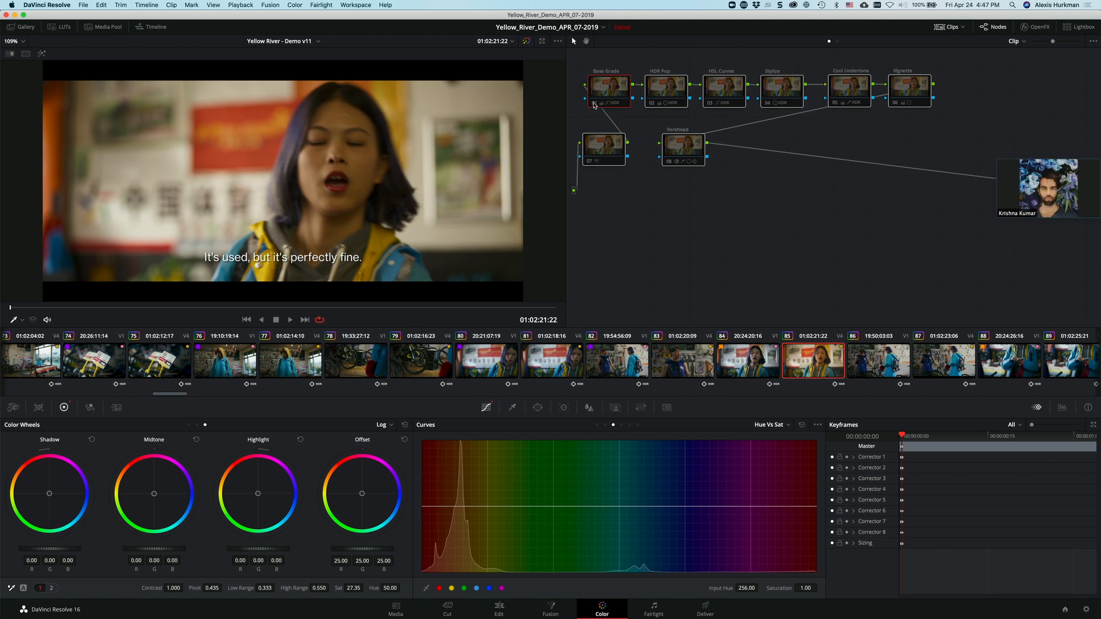
Step: Deselect clip 85's nodes and enable its Base Grade and HDR Pop nodes
mouse_move(594, 105)
right_click(589, 113)
left_click(592, 107)
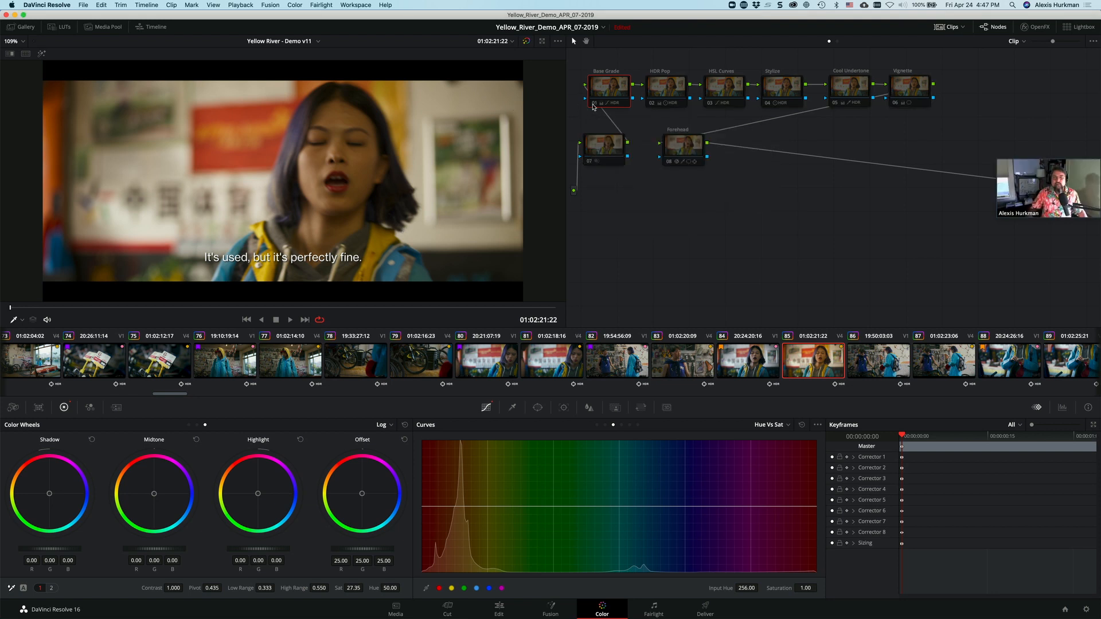
left_click(594, 104)
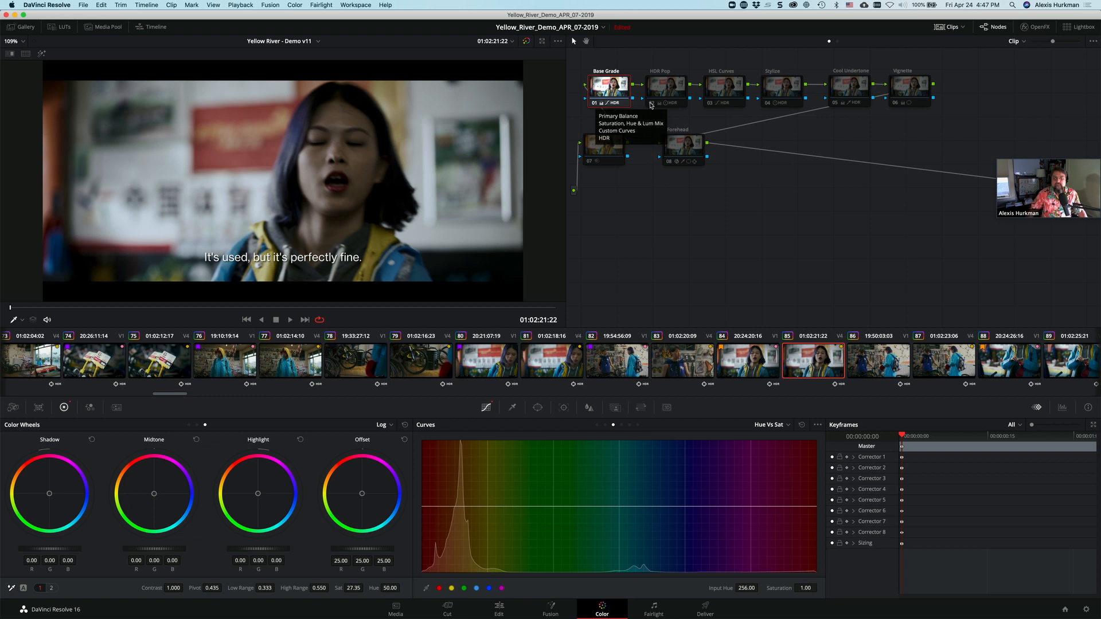
Step: Toggle clip 85's HSL Curves node repeatedly to compare its effect, leaving it enabled
left_click(711, 104)
left_click(711, 104)
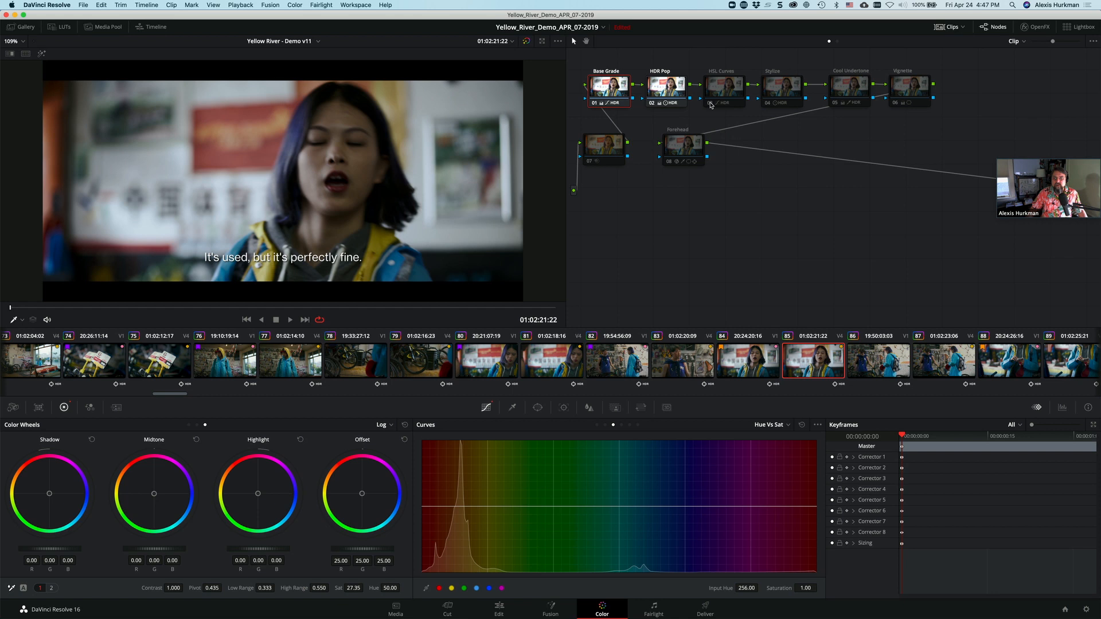
left_click(710, 104)
left_click(711, 103)
left_click(711, 104)
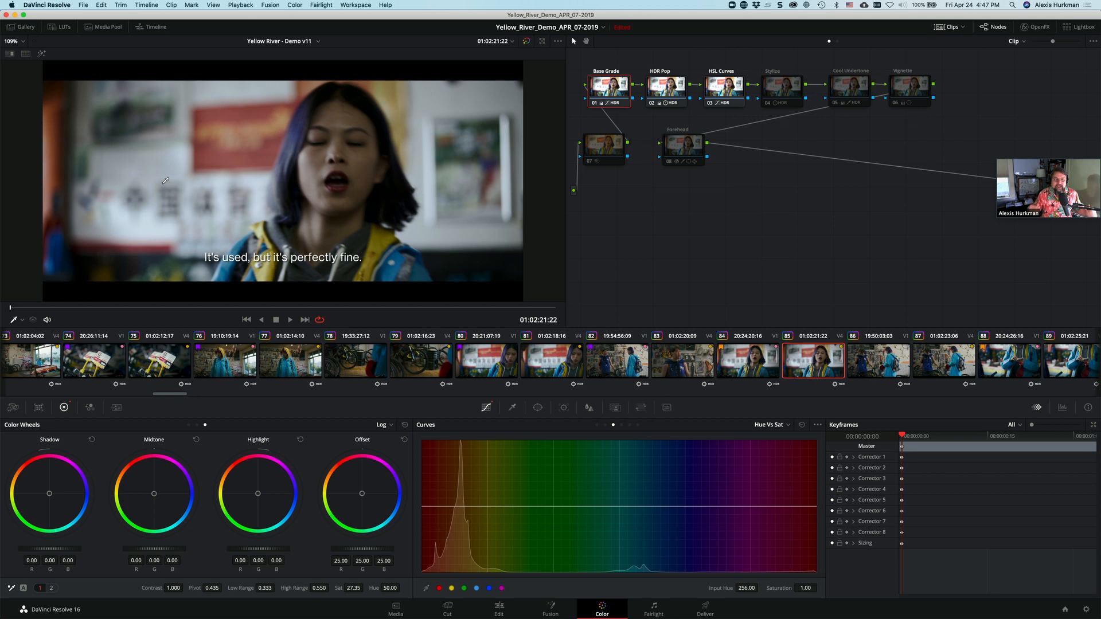
Step: Enable clip 85's Stylize, Cool Undertone, Vignette and Forehead nodes one by one, toggling Cool Undertone to compare its effect
left_click(767, 103)
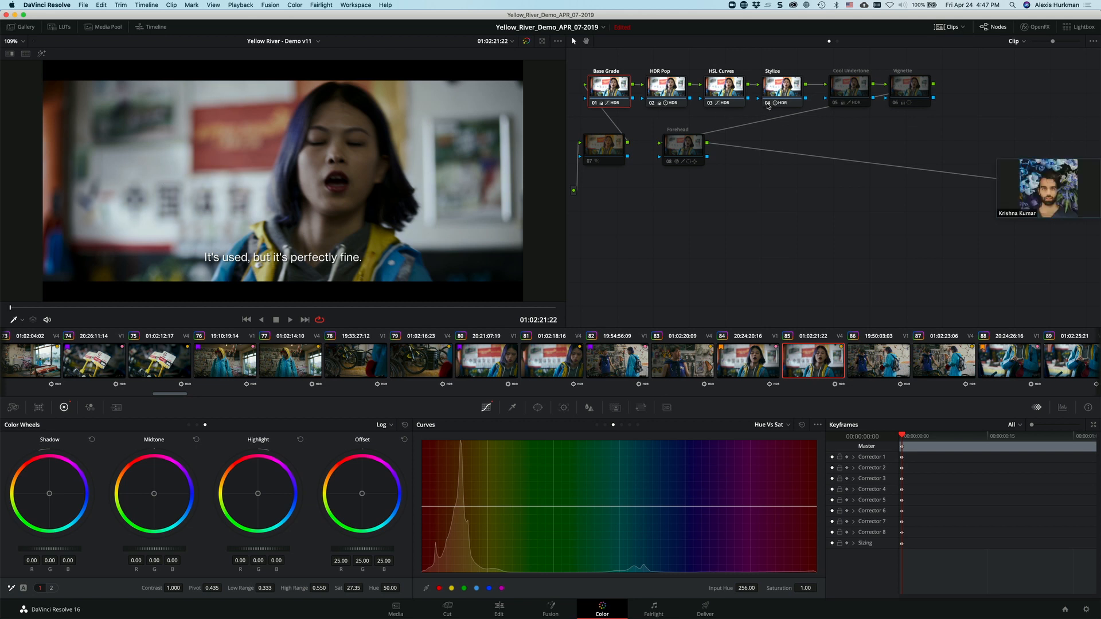
left_click(836, 104)
left_click(835, 103)
left_click(836, 103)
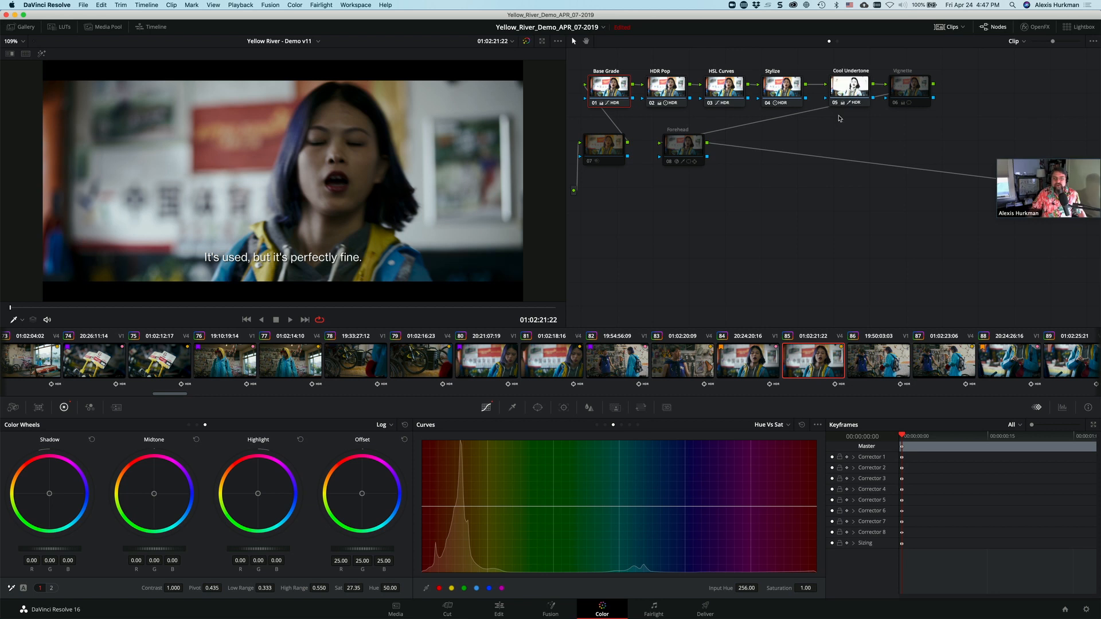
left_click(895, 104)
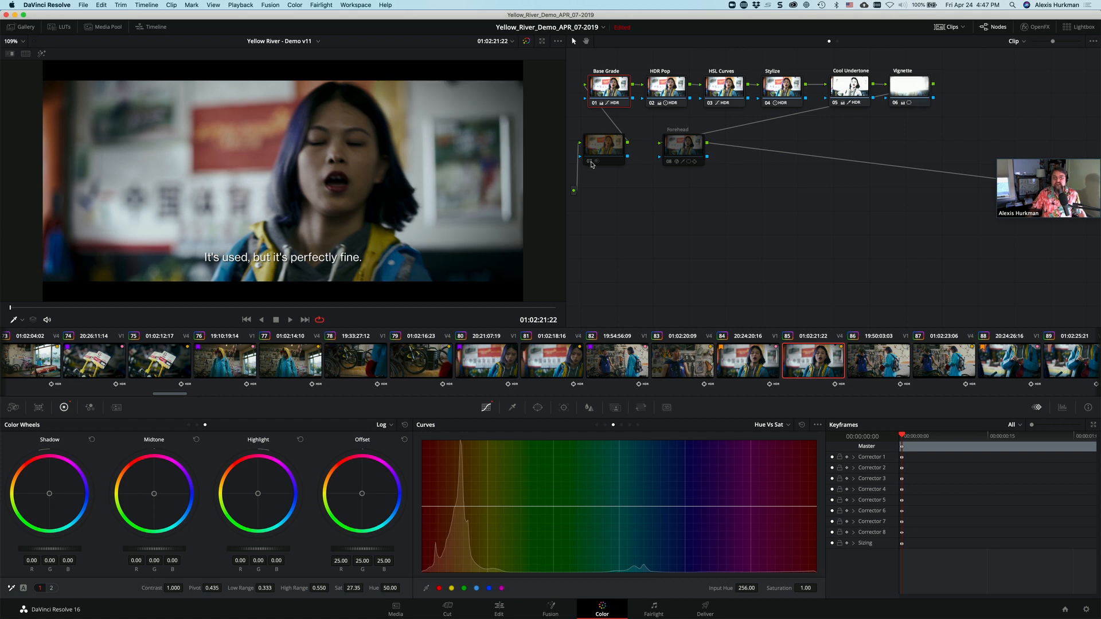
left_click(668, 163)
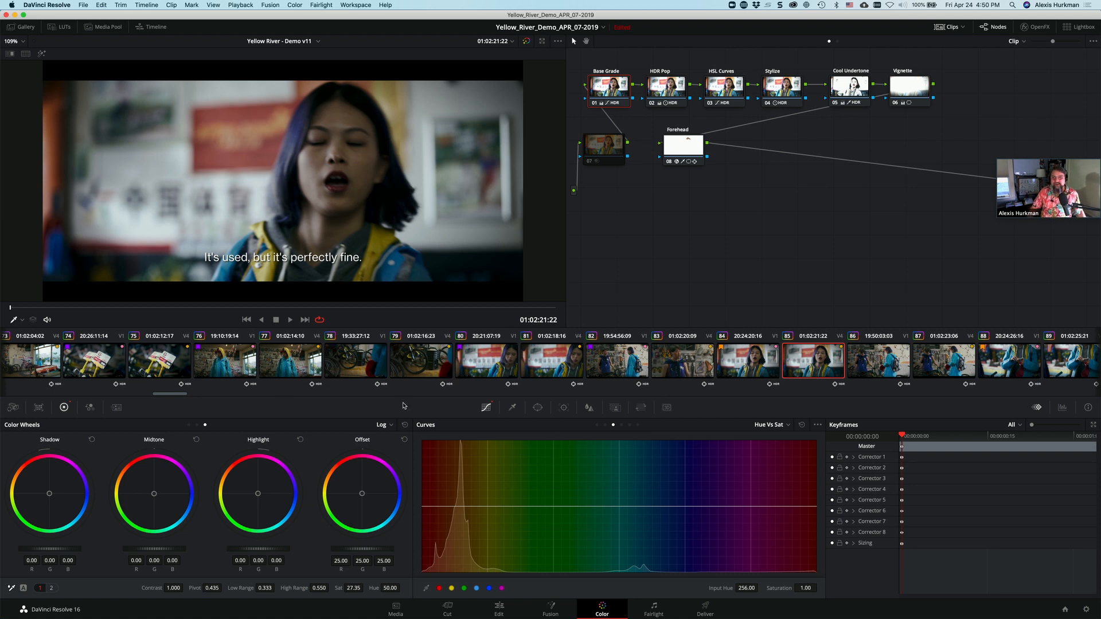
Step: Revisit clip 10, and show the Hue Vs Hue curve of clip 8's HSL Curves node with its orange-range control point selected
scroll(285, 367, "left", 15)
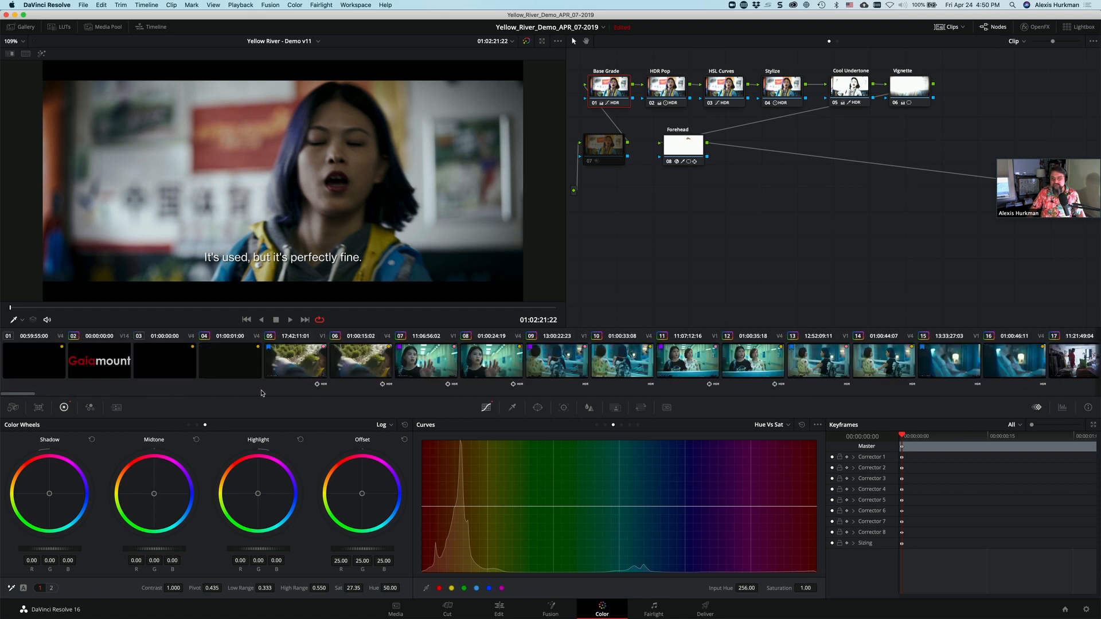
left_click(635, 367)
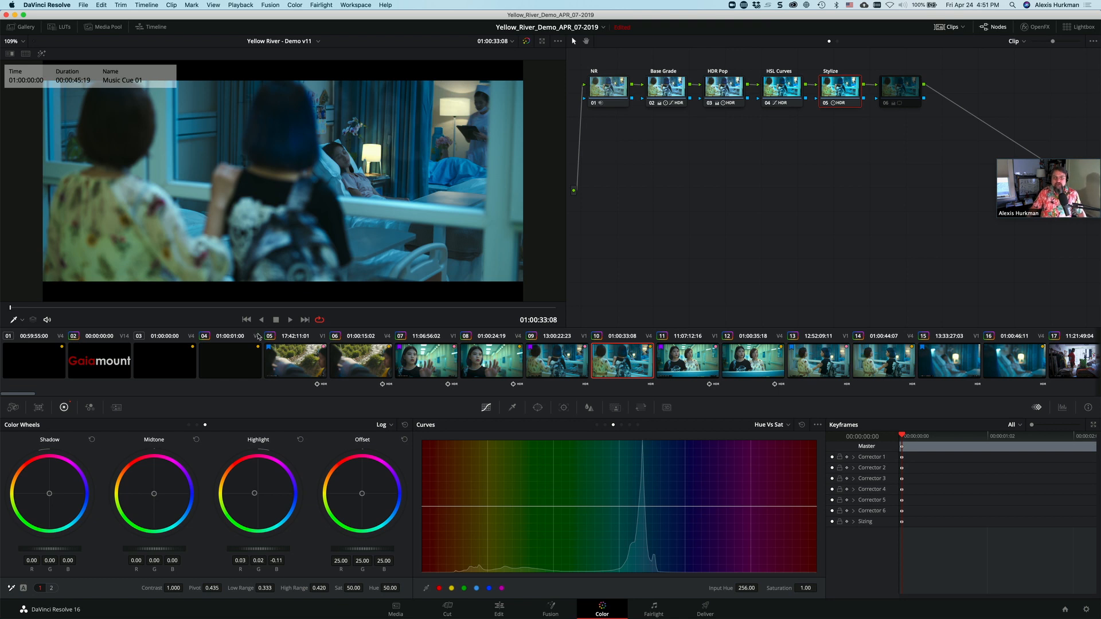
left_click(605, 425)
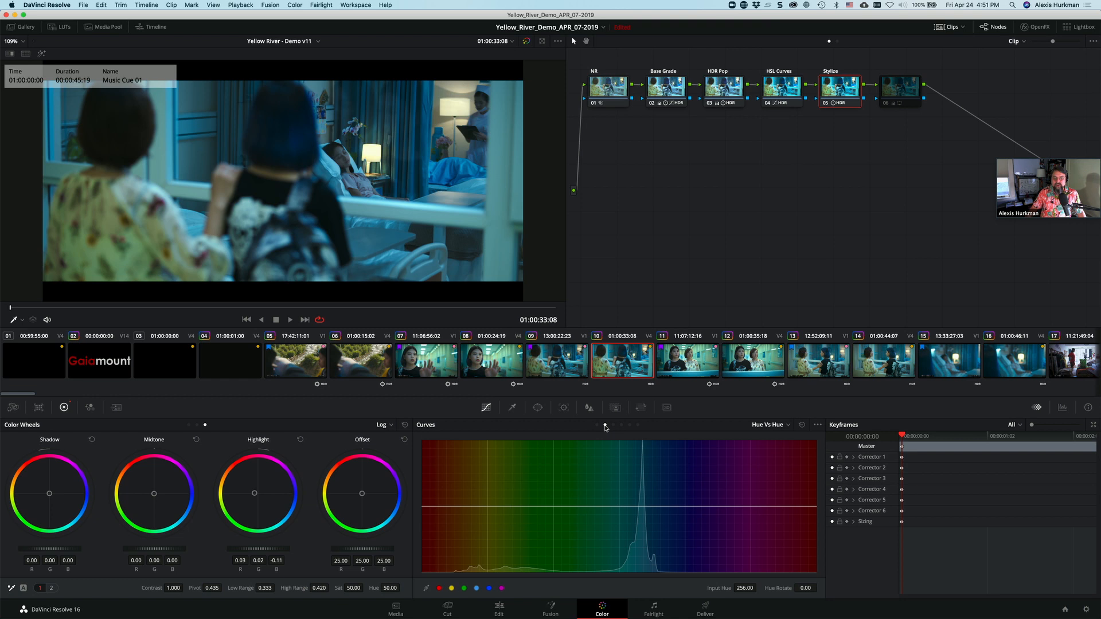
left_click(519, 356)
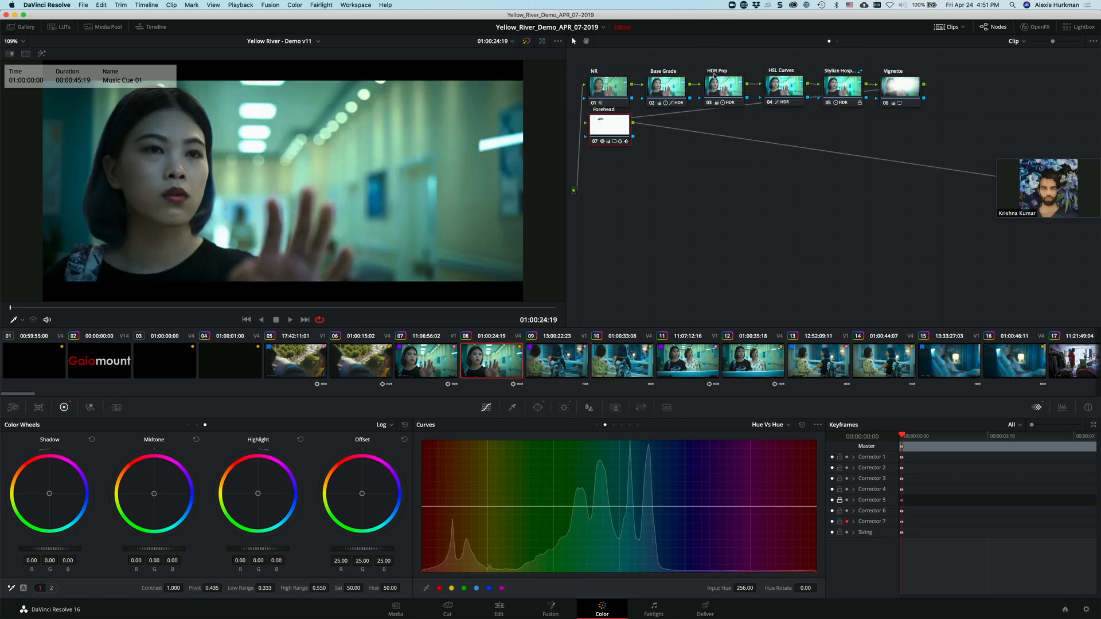
left_click(783, 89)
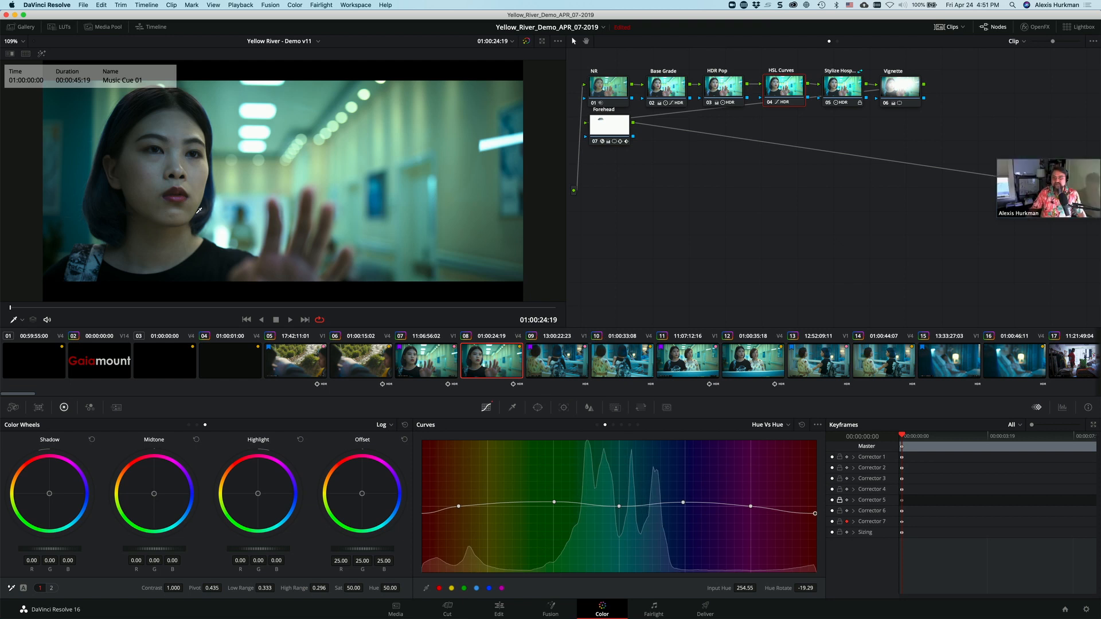
mouse_move(458, 507)
left_mouse_down()
mouse_move(458, 482)
mouse_move(459, 507)
left_mouse_up()
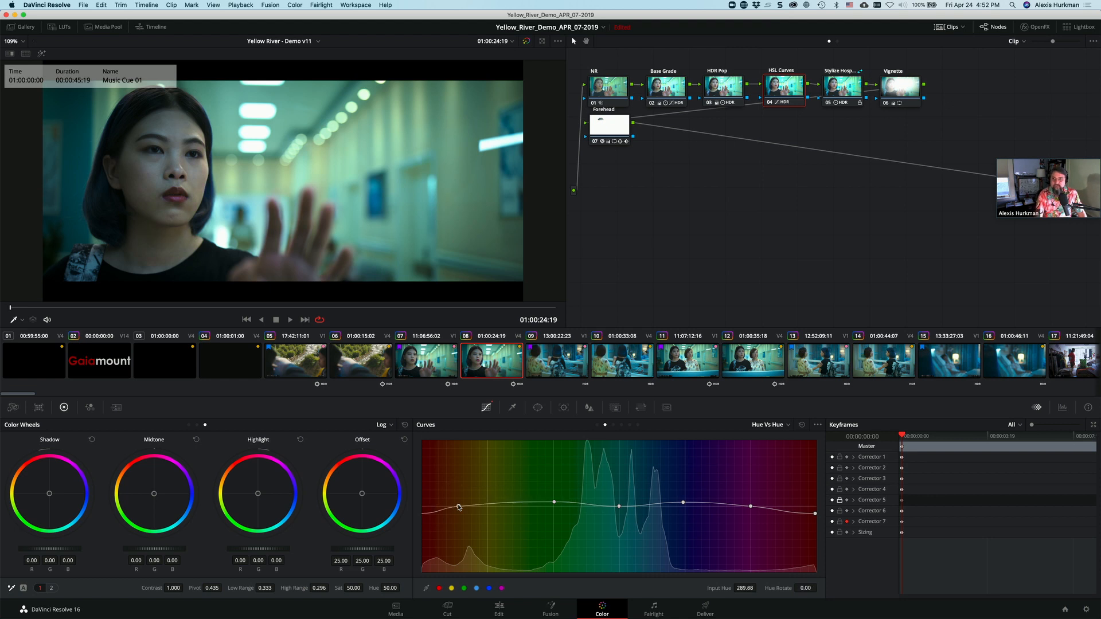
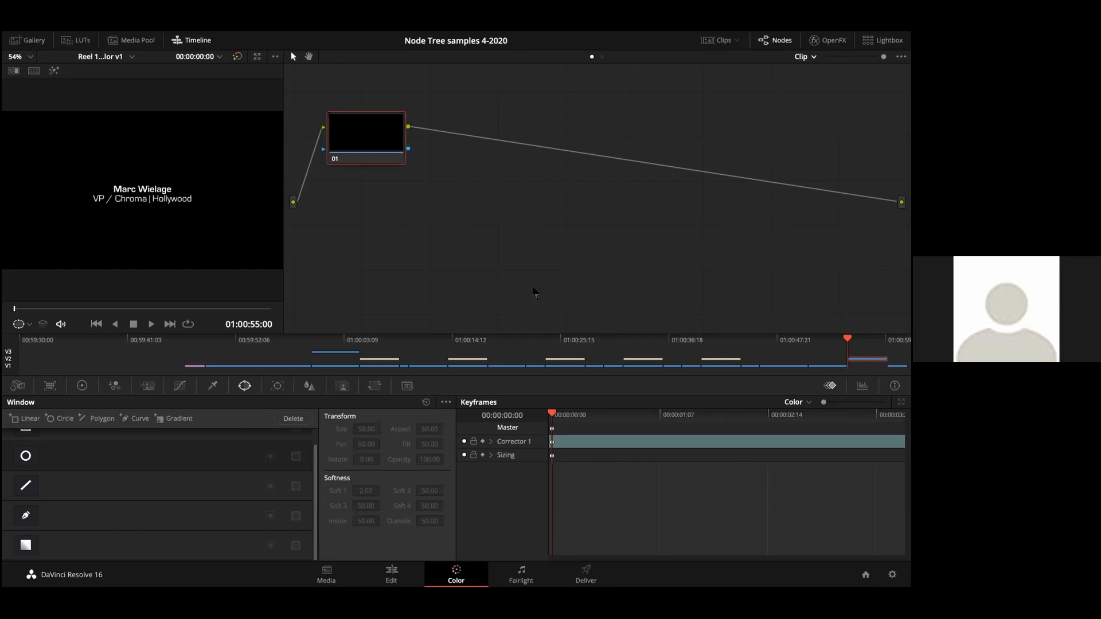
Step: Go to the wedding clip at 01:00:59:03 and, with Primaries Bars, set the PRE 1 node's master Offset to 22.60
key("Down")
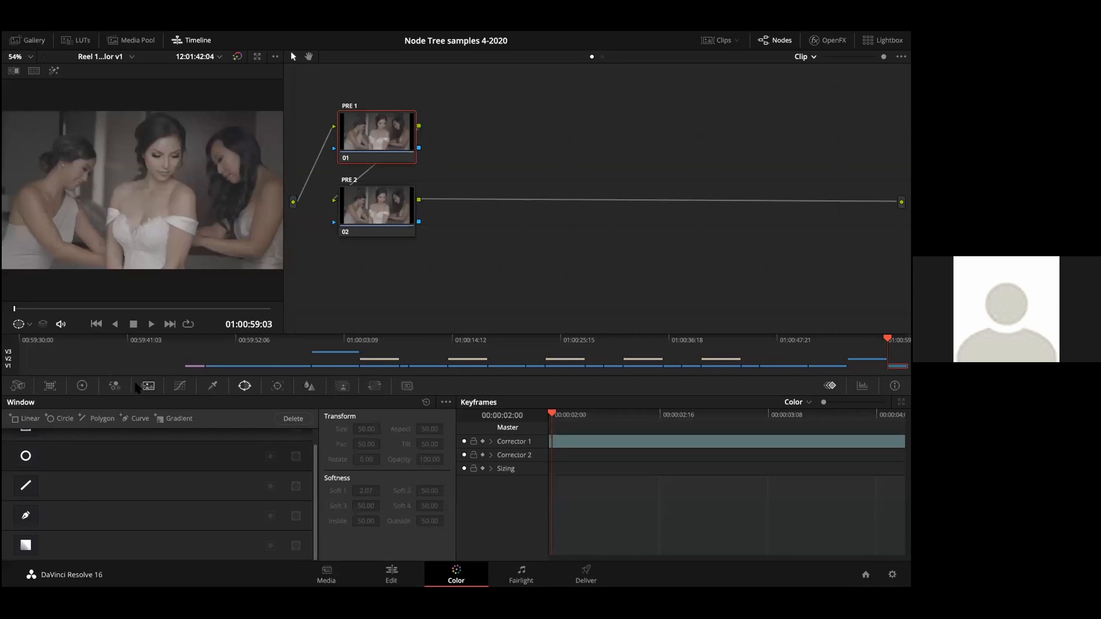
left_click(82, 386)
left_click(429, 402)
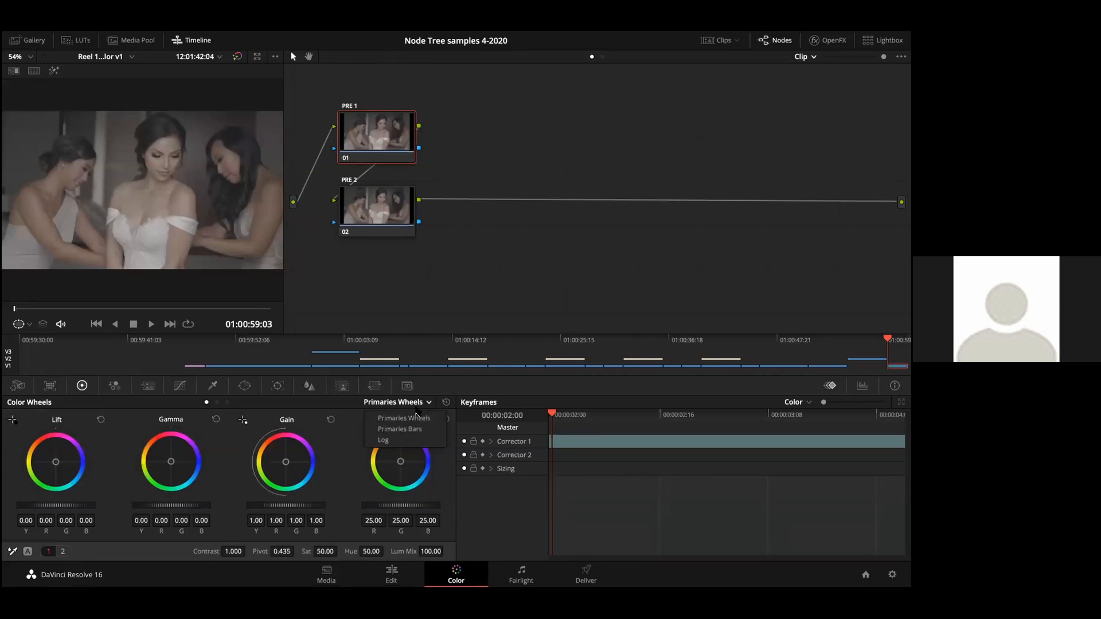
left_click(411, 401)
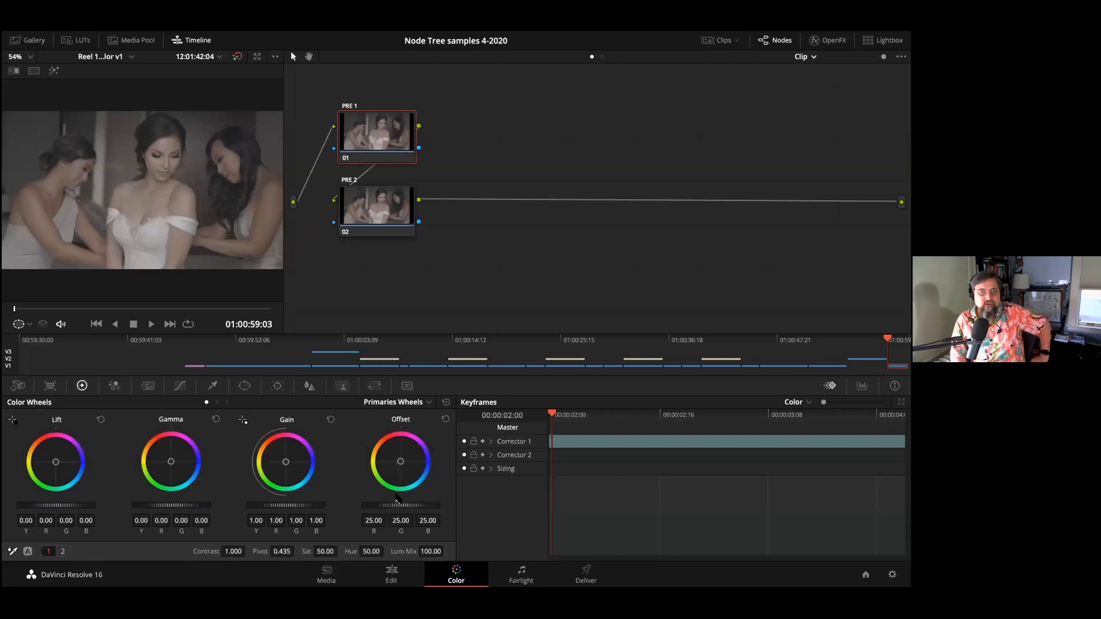
left_click(397, 403)
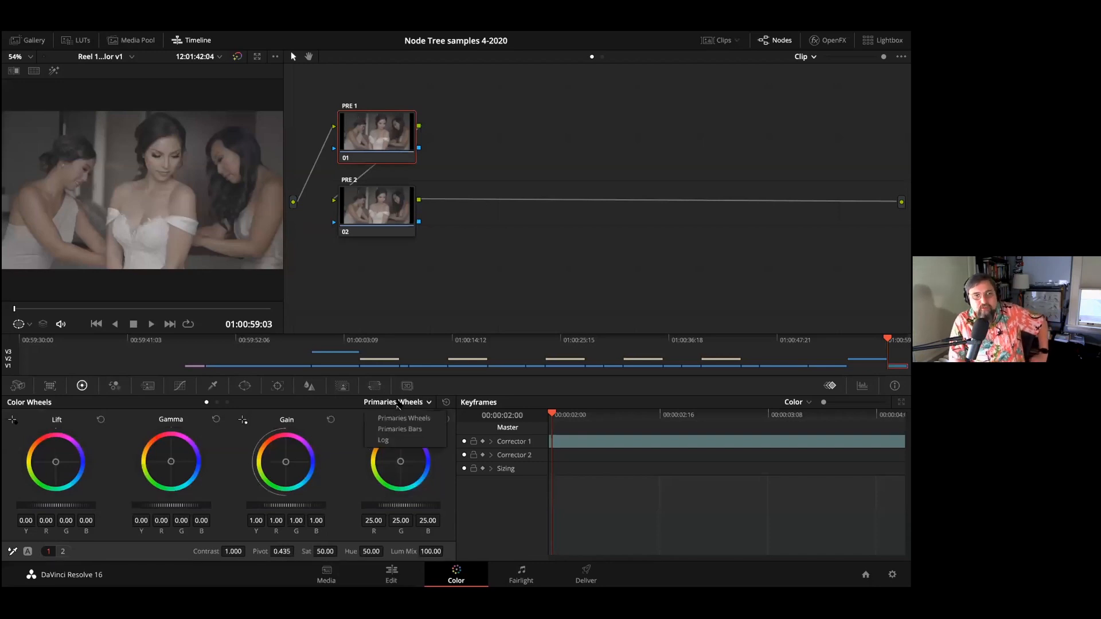
left_click(399, 405)
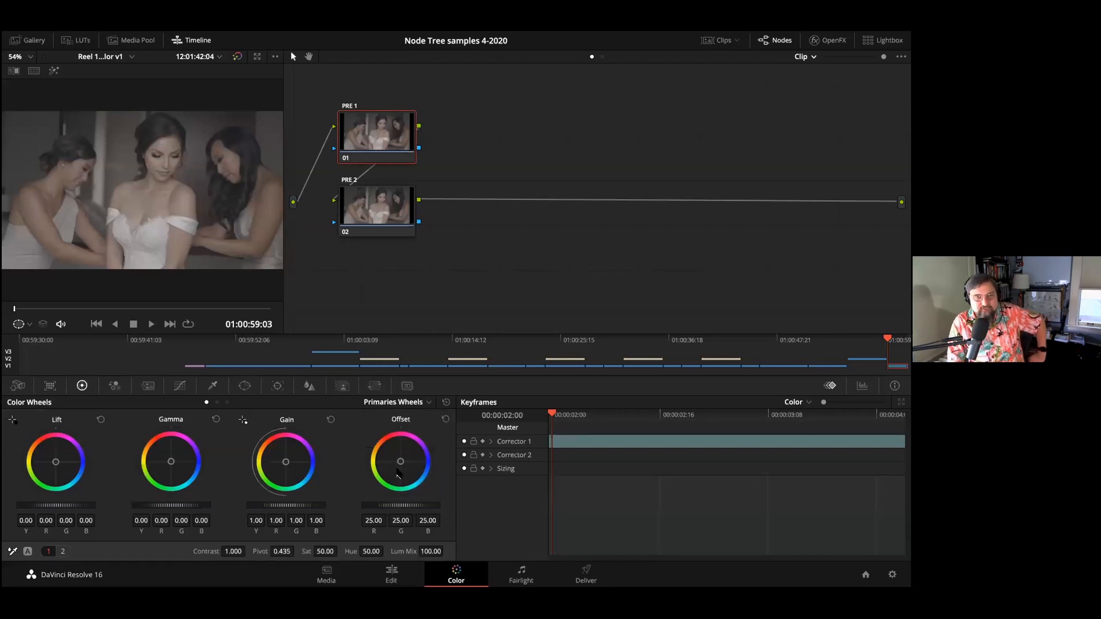
left_click(406, 404)
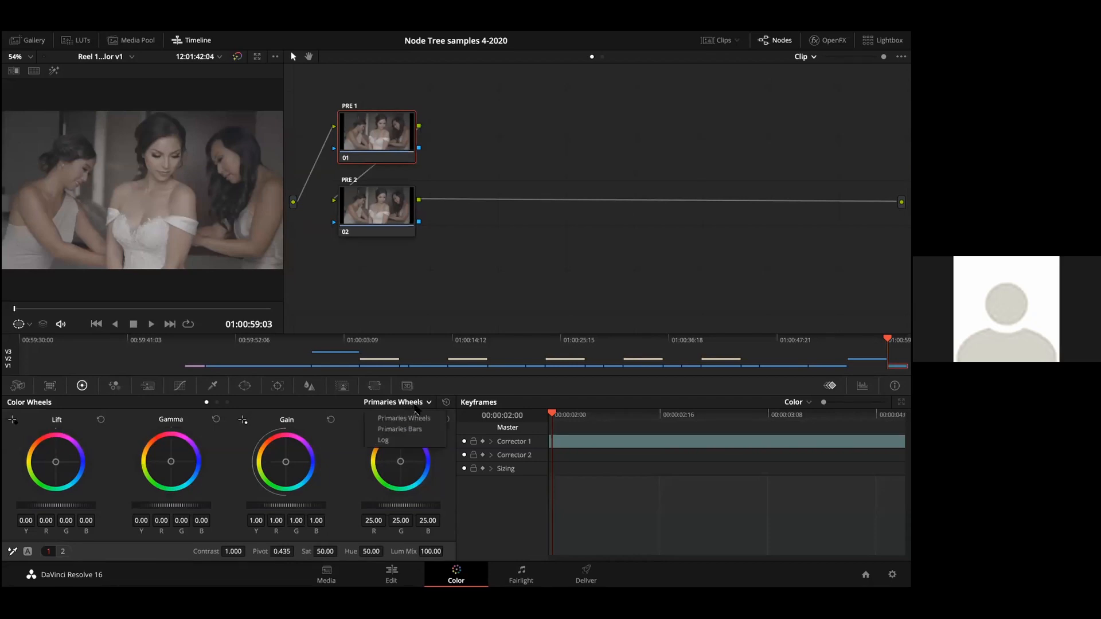
left_click(413, 430)
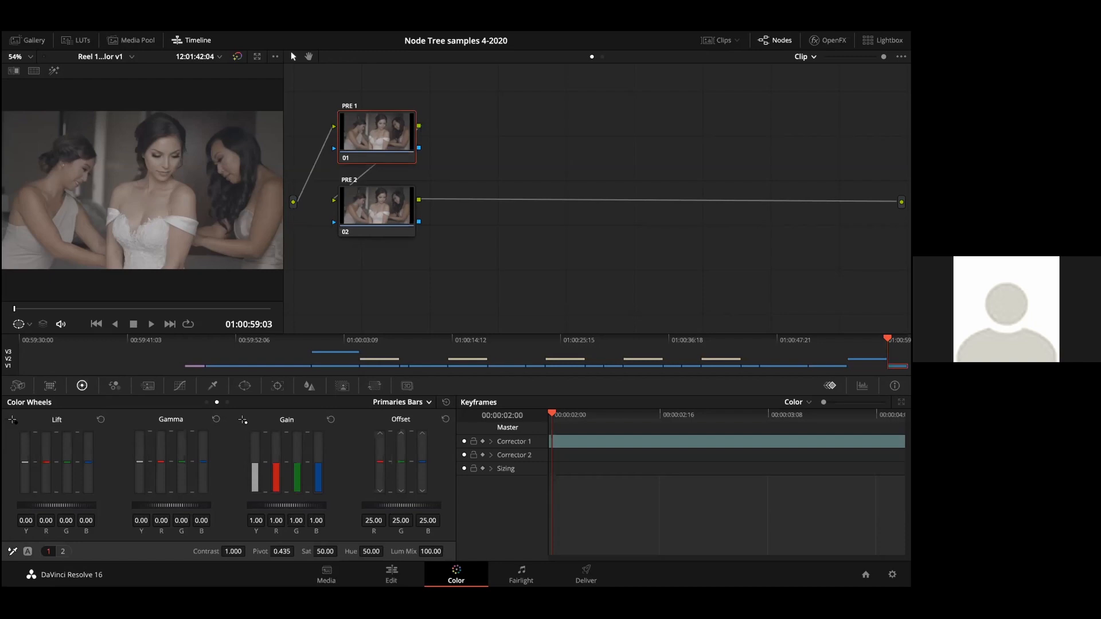
mouse_move(400, 505)
left_mouse_down()
mouse_move(365, 505)
mouse_move(401, 505)
left_mouse_up()
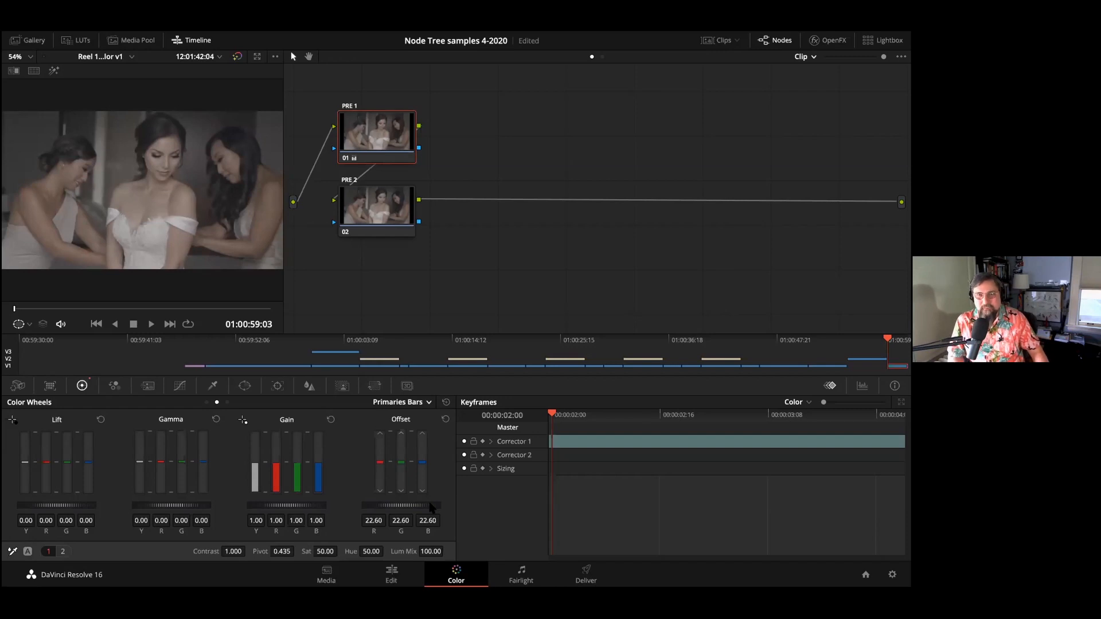
Step: Display the scopes, switch from Vectorscope through Waveform to Parade, and lower the PRE 1 node's master Offset to 20.40
left_click(861, 386)
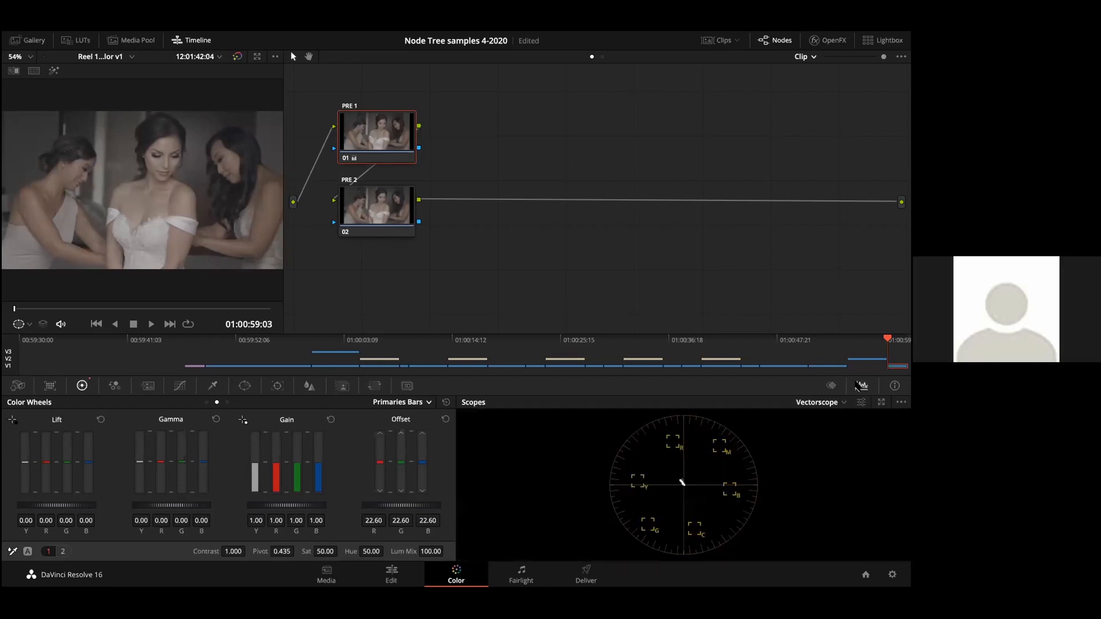
left_click(861, 403)
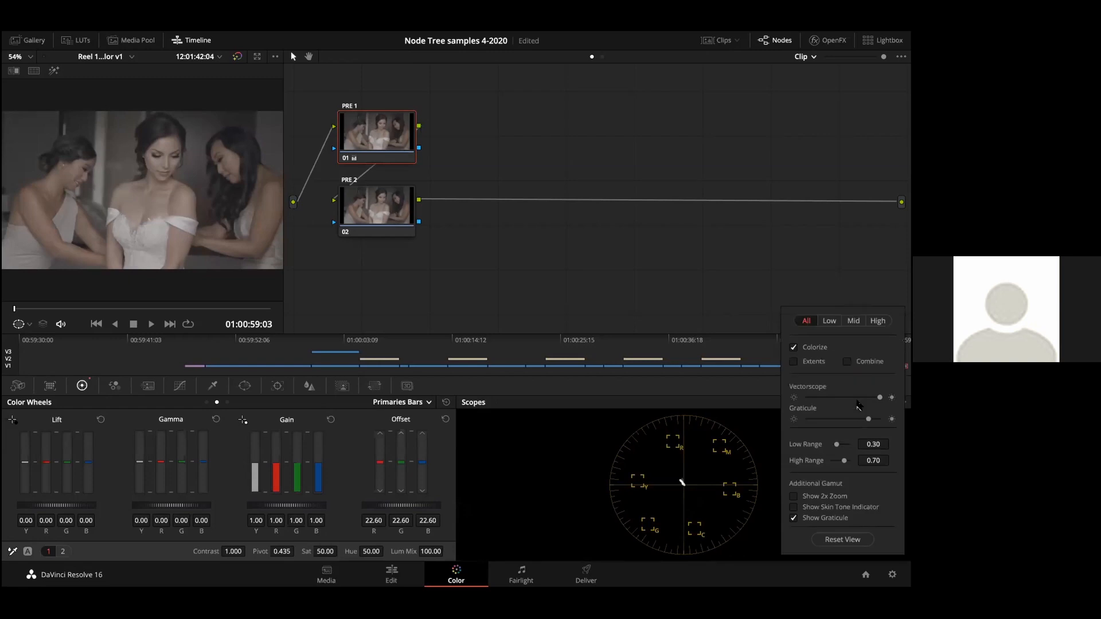
left_click(769, 364)
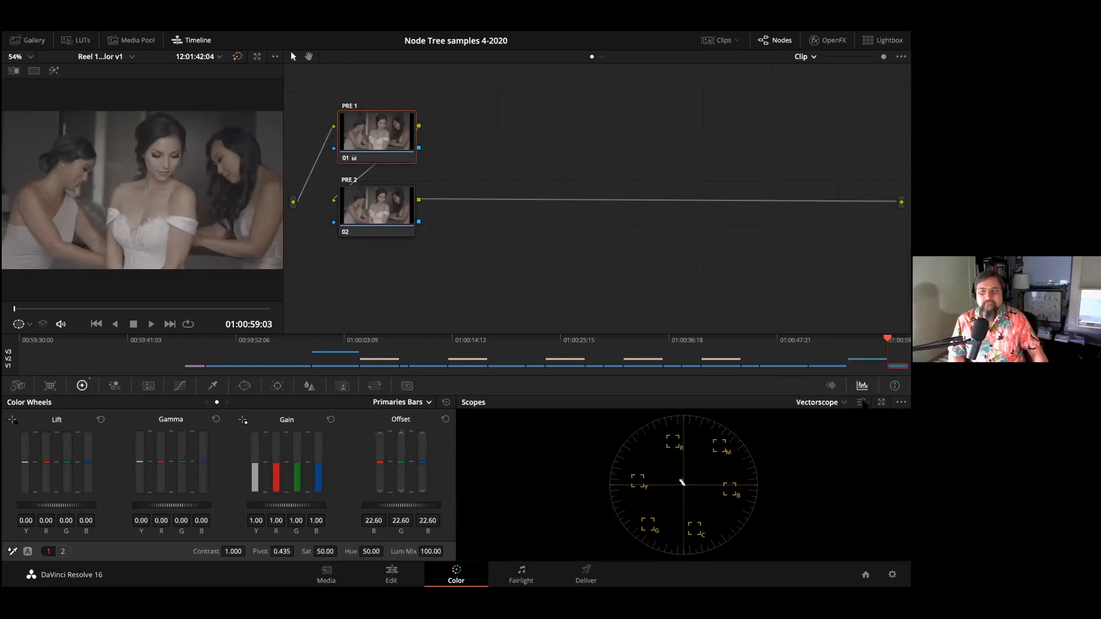
left_click(841, 402)
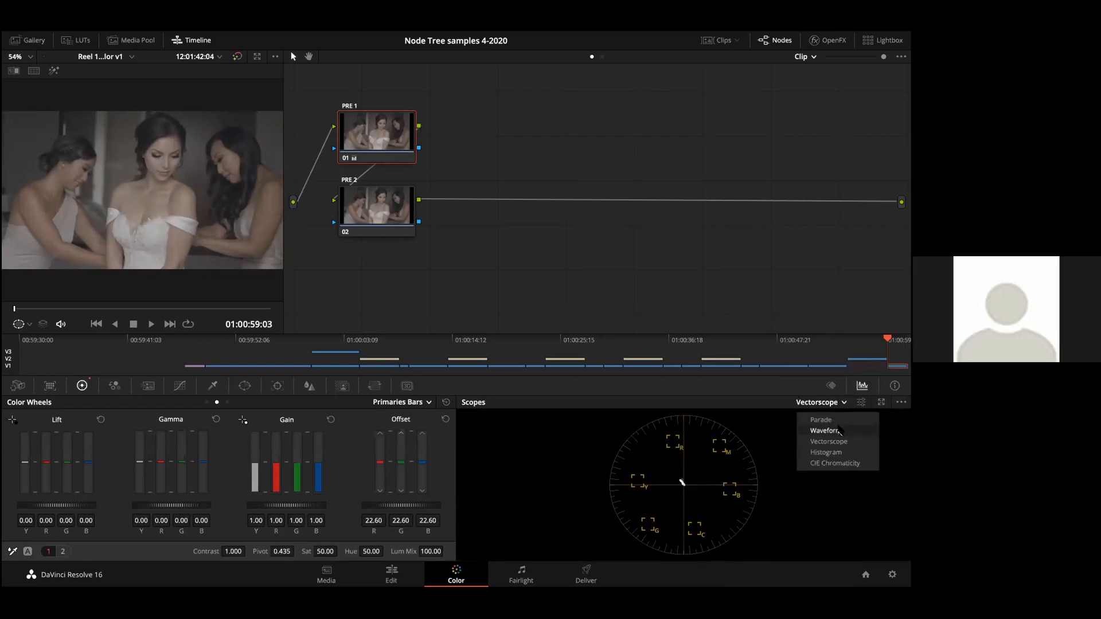
left_click(838, 431)
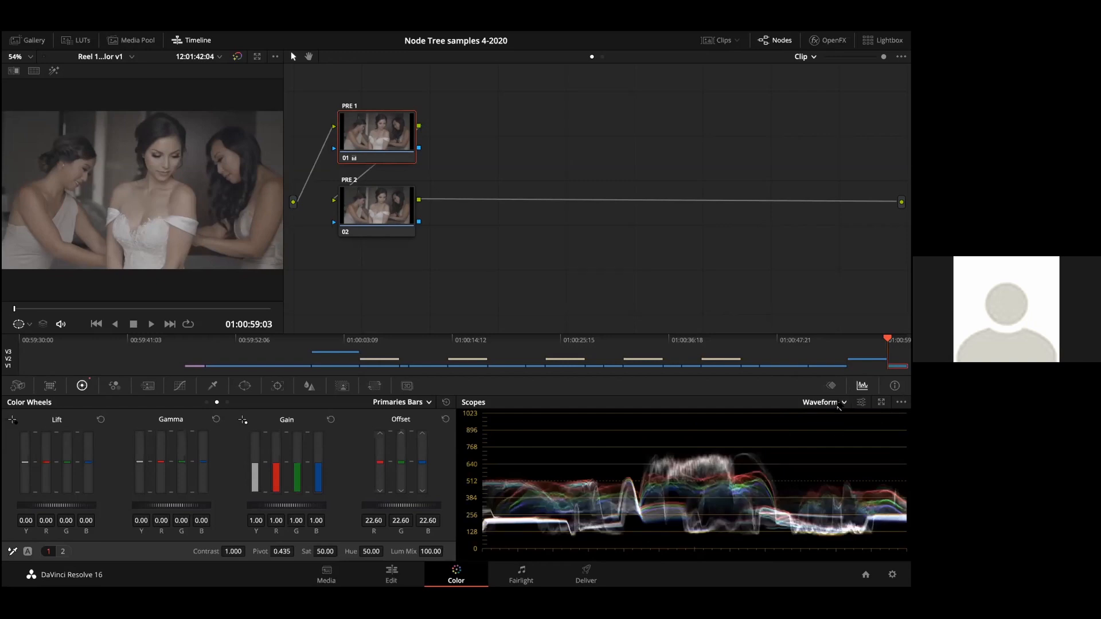
left_click(838, 403)
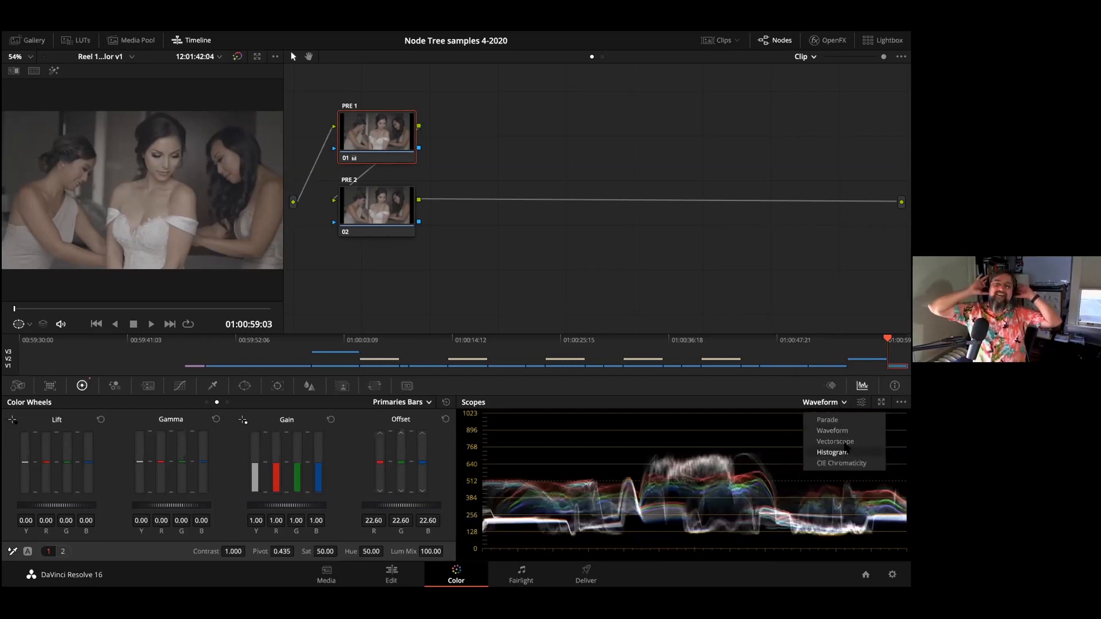
left_click(838, 421)
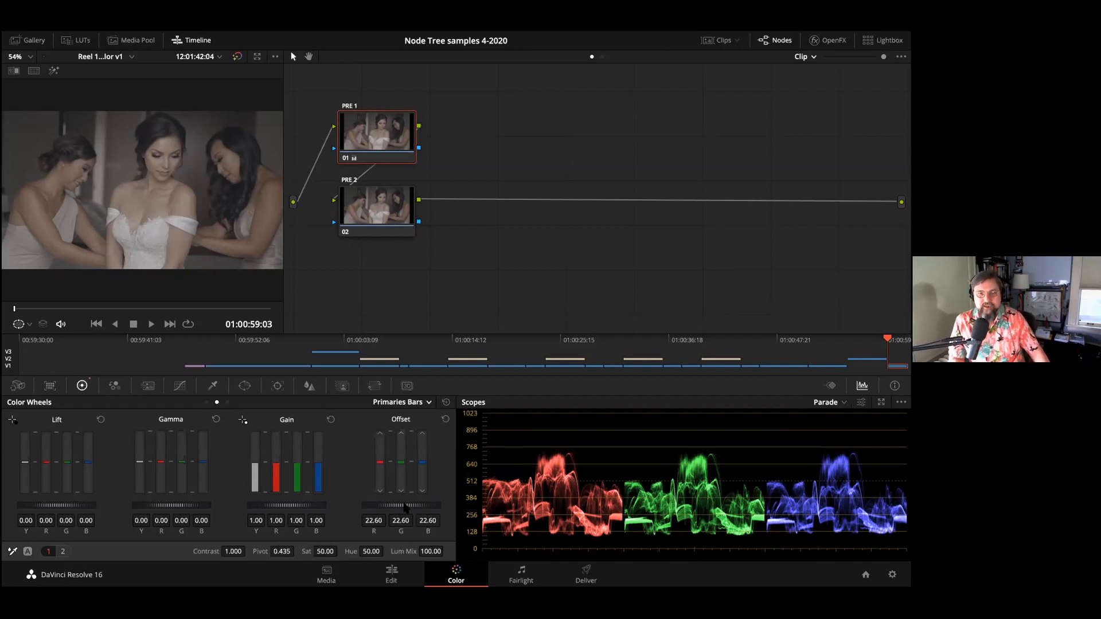
left_click_drag(423, 507, 422, 507)
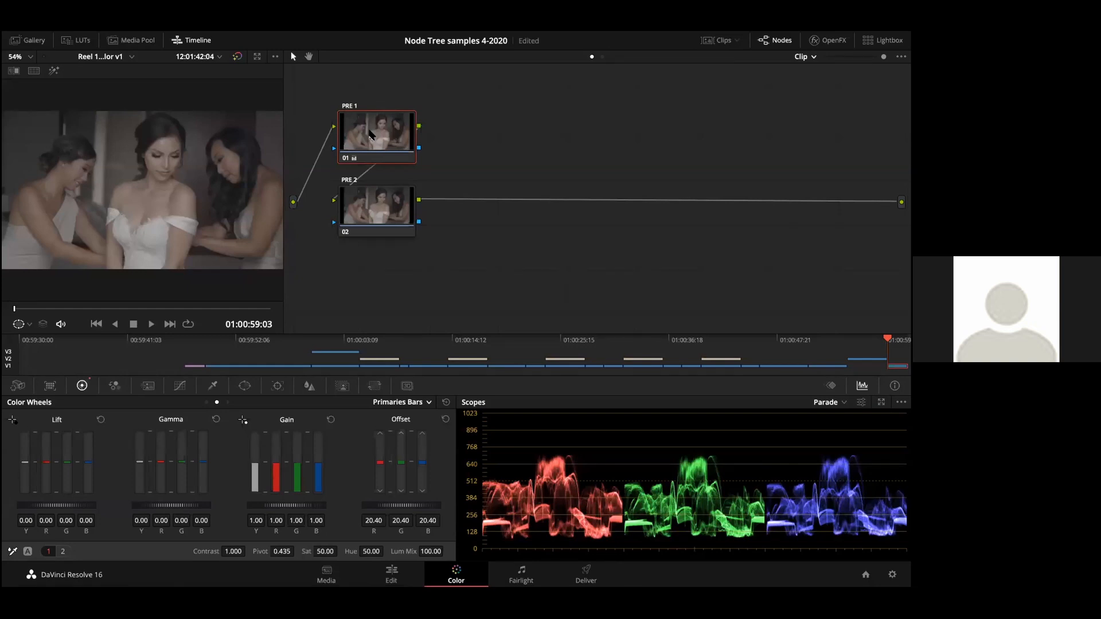
Step: Enable Editable Splines on the PRE 2 node's Custom curve and pull the white-point handle upward to raise the highlights
left_click(368, 212)
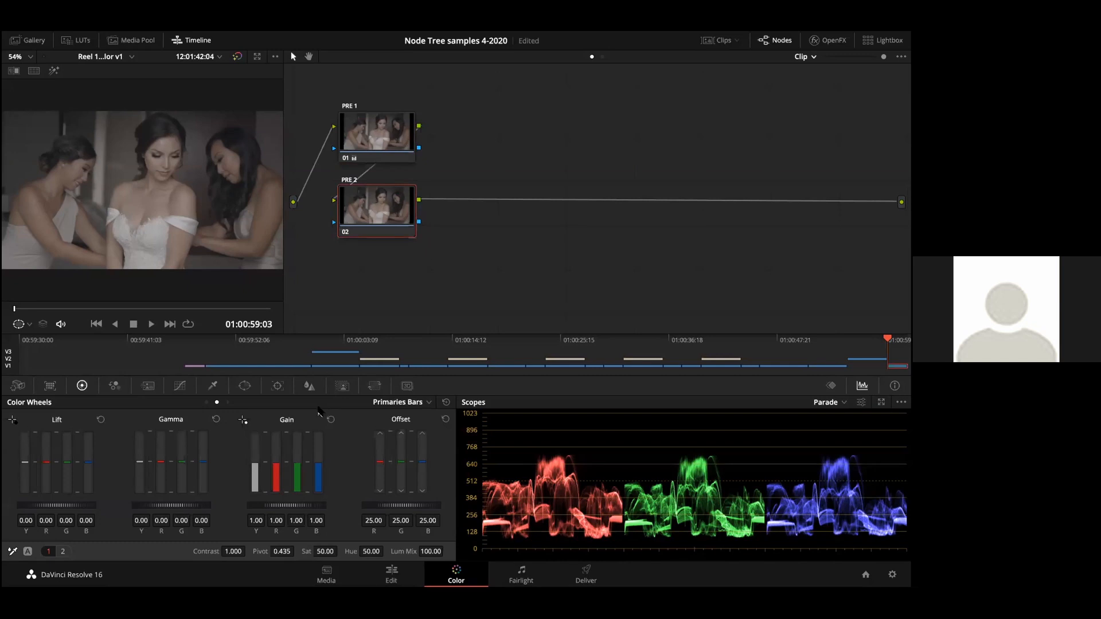
left_click(180, 385)
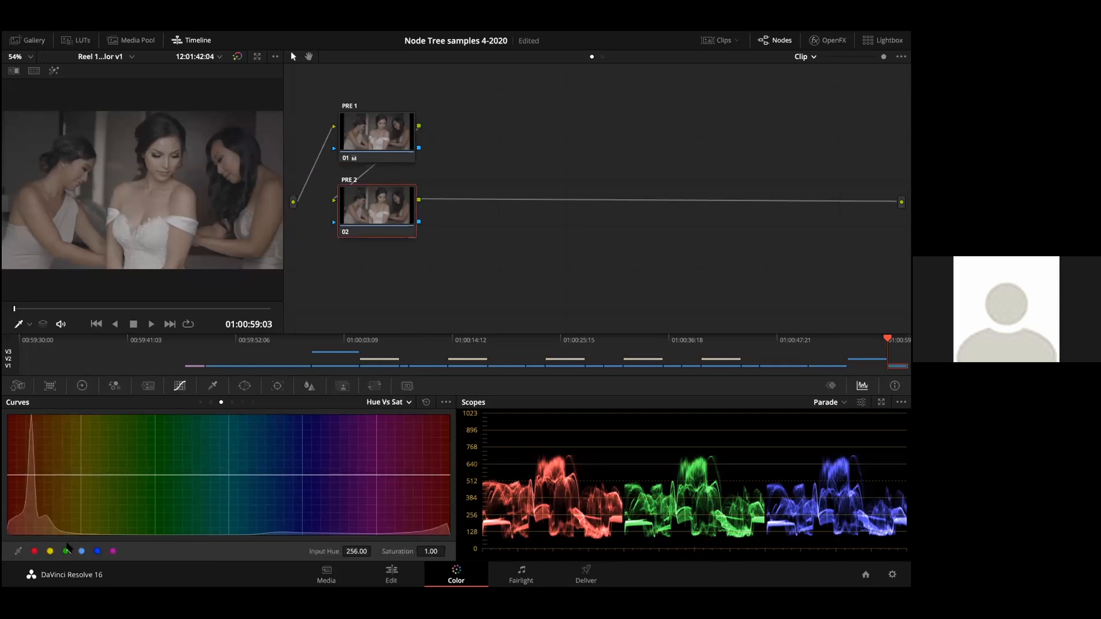
left_click(199, 403)
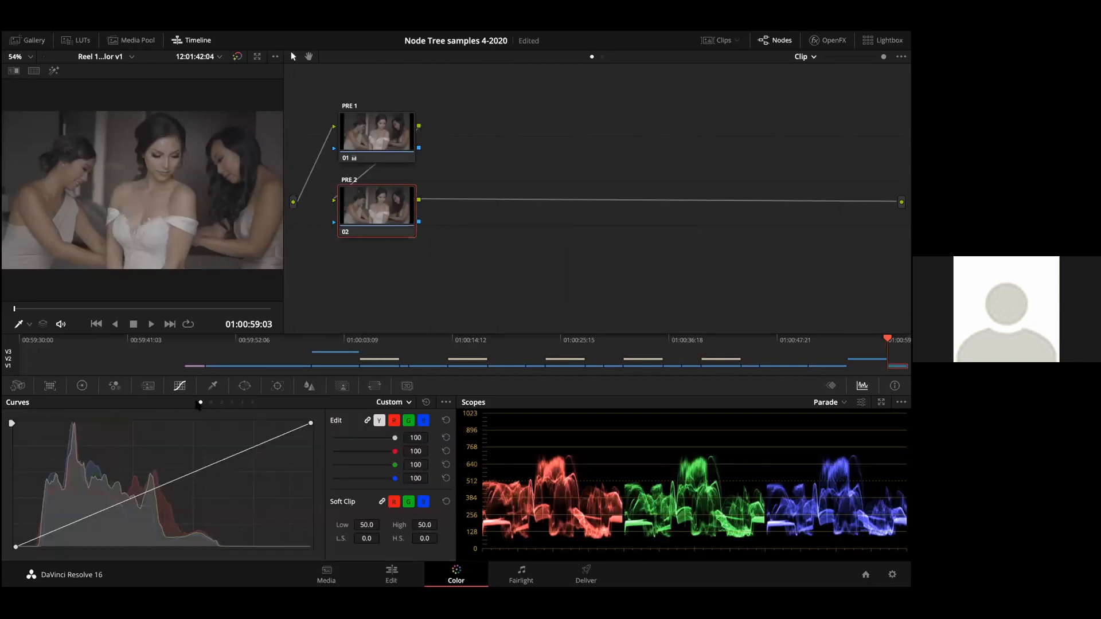
left_click(446, 402)
left_click_drag(210, 463, 176, 447)
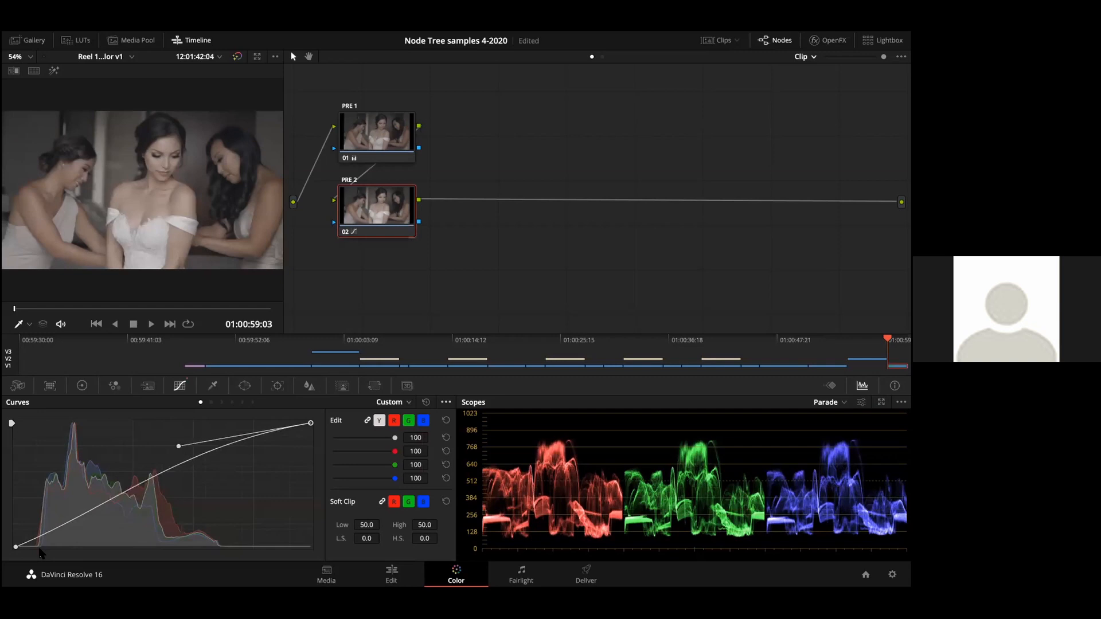
Step: Pull the black-point spline handle down and adjust the white-point handle to shape PRE 2's Custom curve into an S-curve
left_click(15, 547)
left_click(125, 514)
left_click(15, 546)
left_click_drag(115, 507, 100, 538)
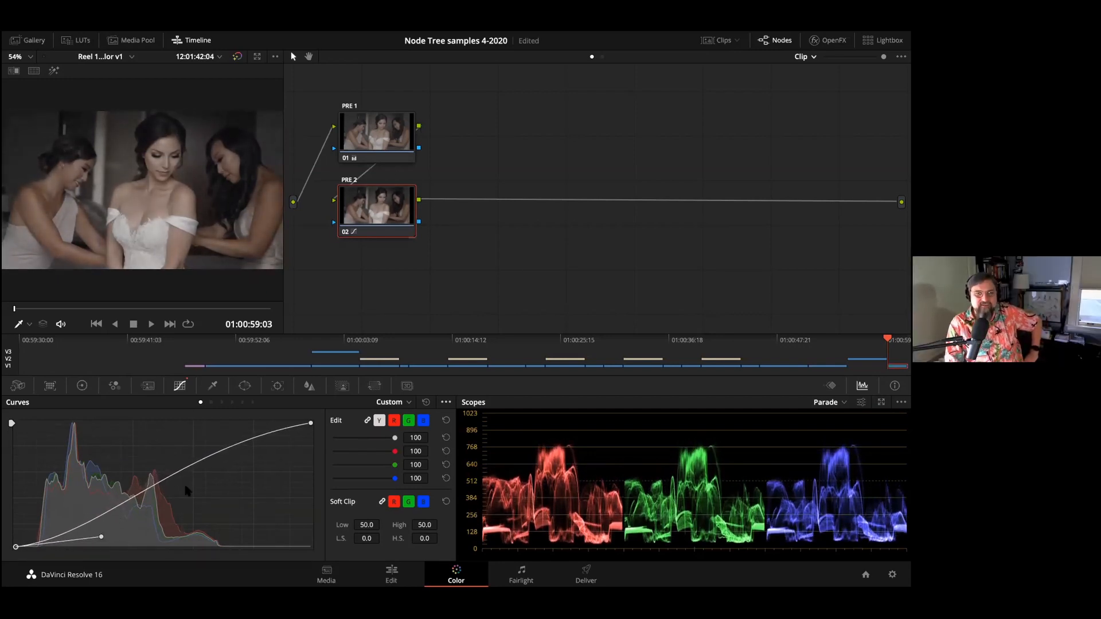
left_click(310, 423)
mouse_move(179, 446)
left_mouse_down()
mouse_move(257, 431)
mouse_move(138, 457)
mouse_move(196, 433)
left_mouse_up()
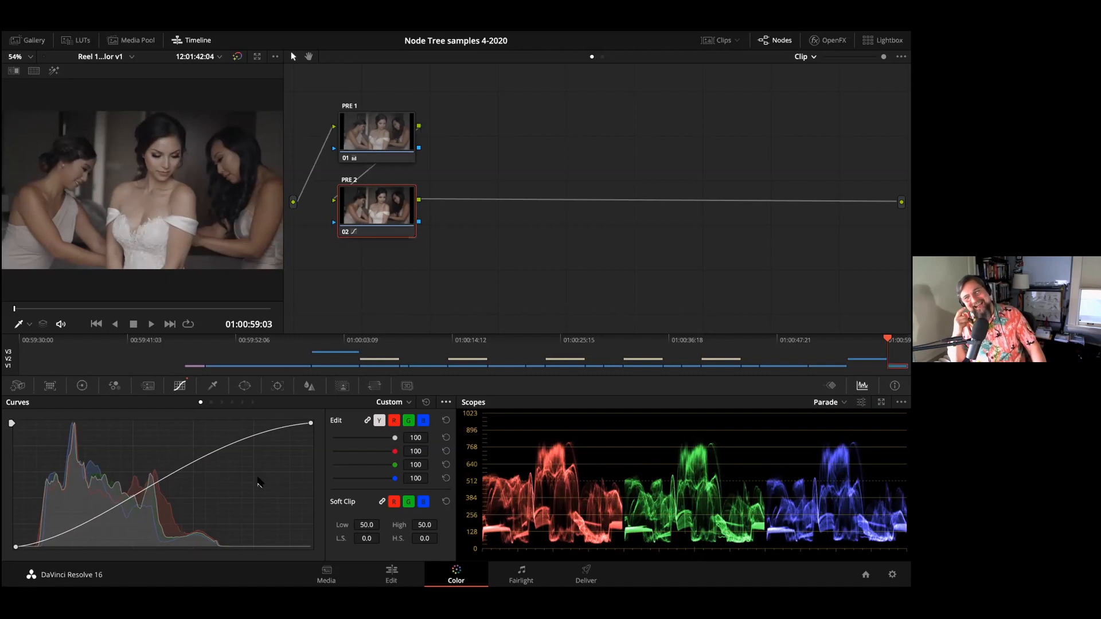
Step: Lengthen the black-point spline handle on PRE 2's Custom curve to darken the shadows, and check the Editable Splines option
left_click(308, 425)
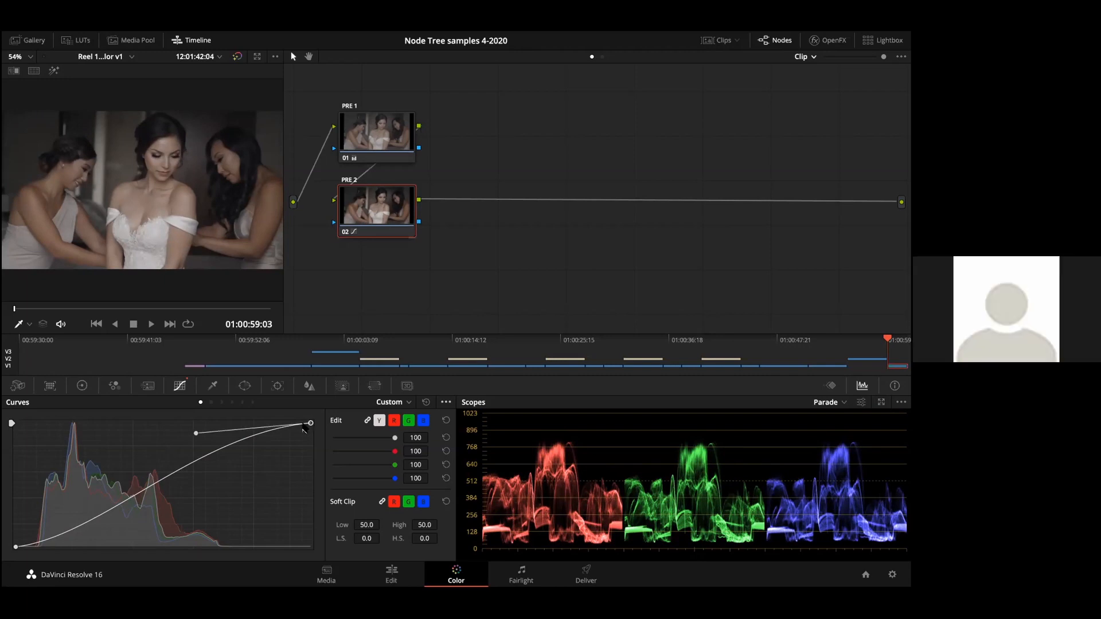
left_click(15, 546)
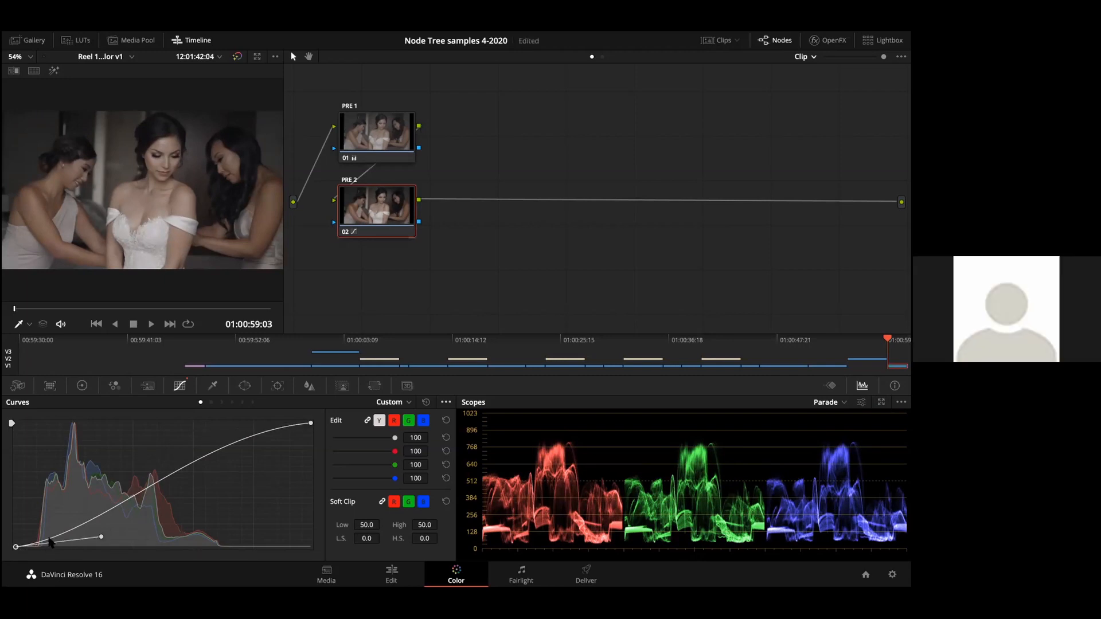
left_click_drag(101, 536, 123, 539)
left_click(446, 402)
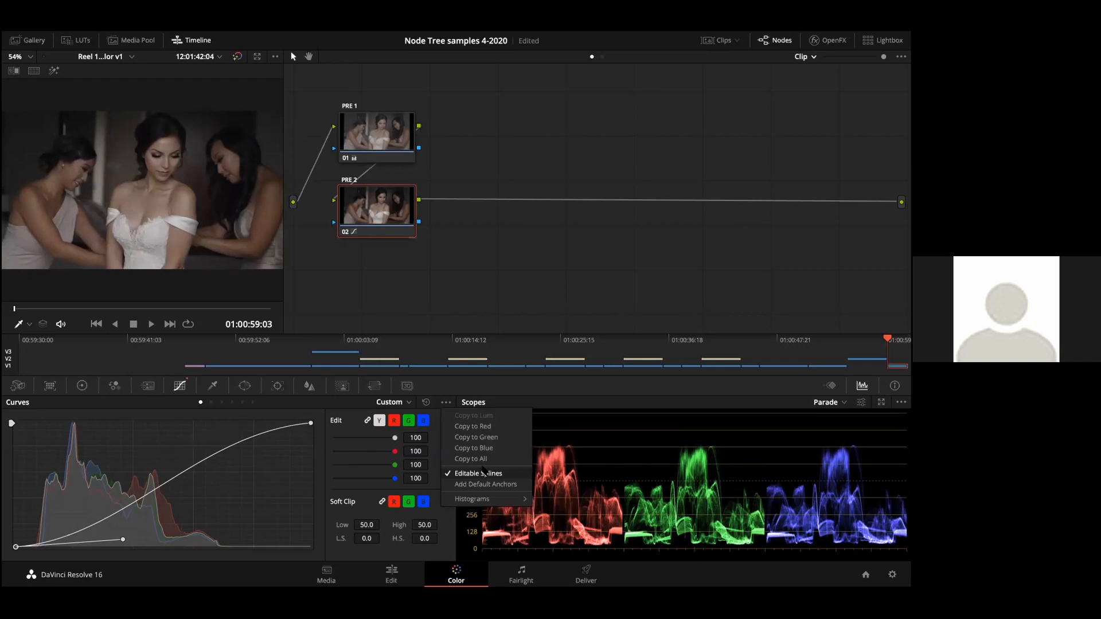
left_click(282, 445)
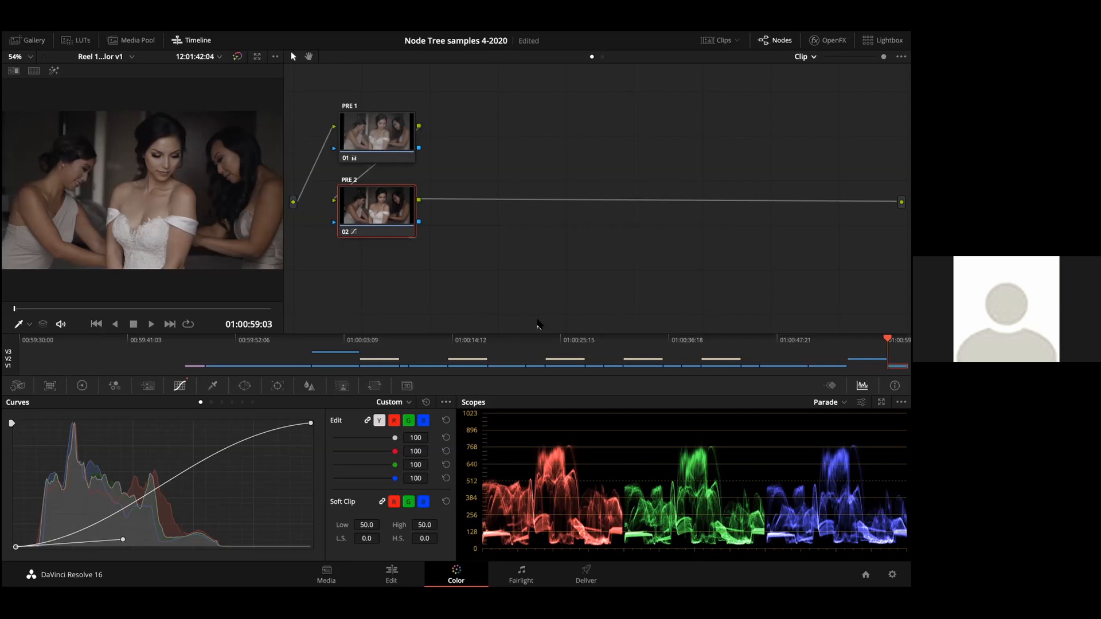
Step: Select the PRE 1 node and switch the wedding clip to the previous grade version, containing the BAL, GAIN 1, GAIN 2 and OFX 1 nodes
left_click(372, 143)
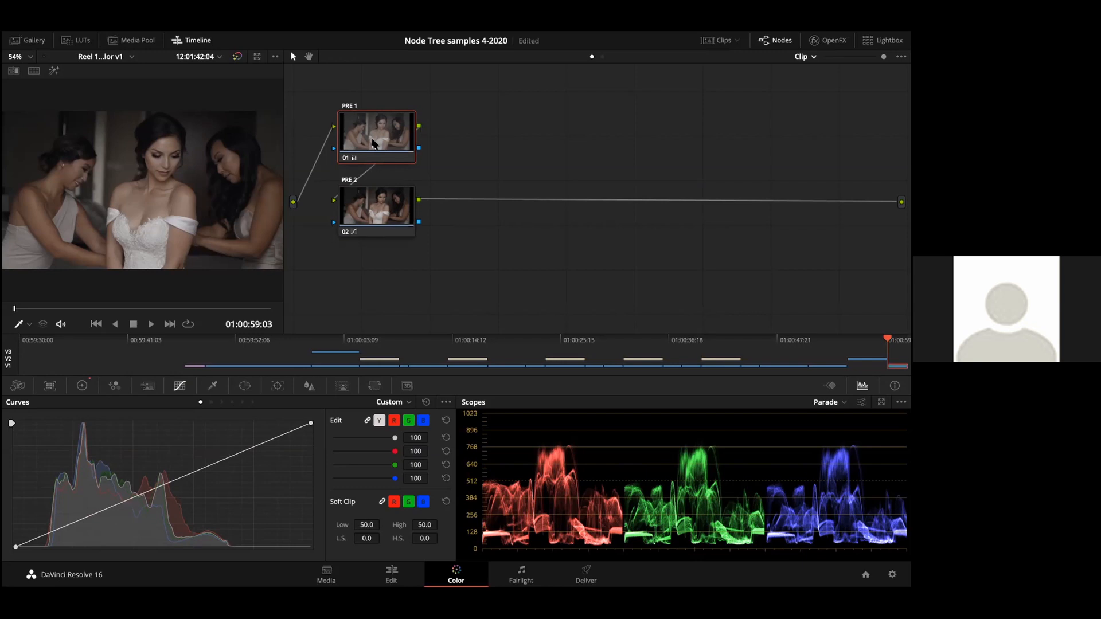
key("ctrl+b")
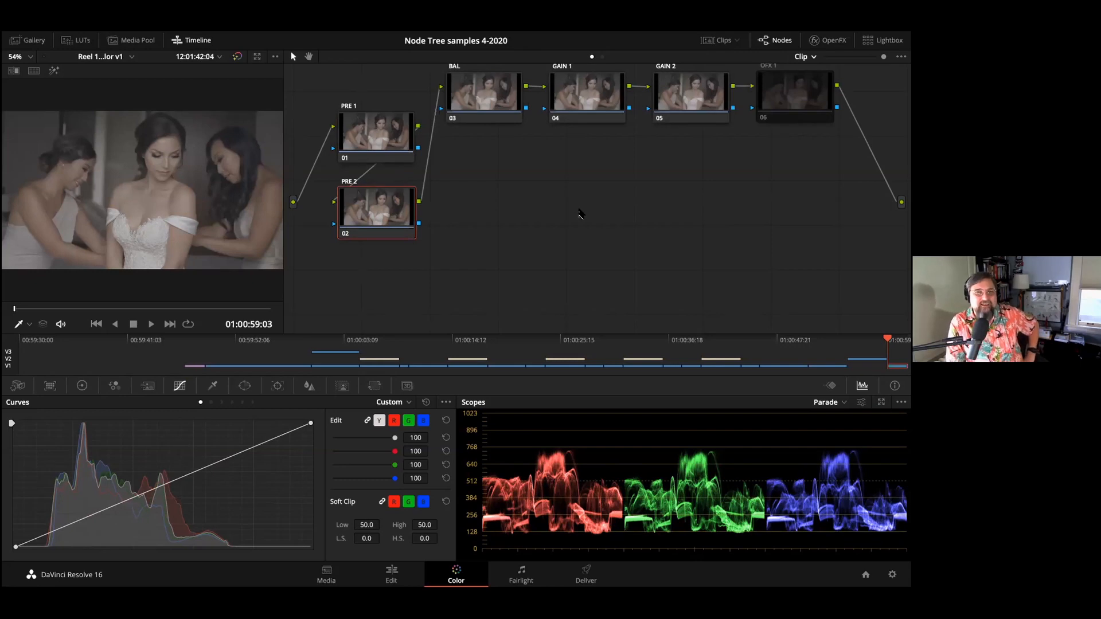
scroll(581, 213, "down", 1)
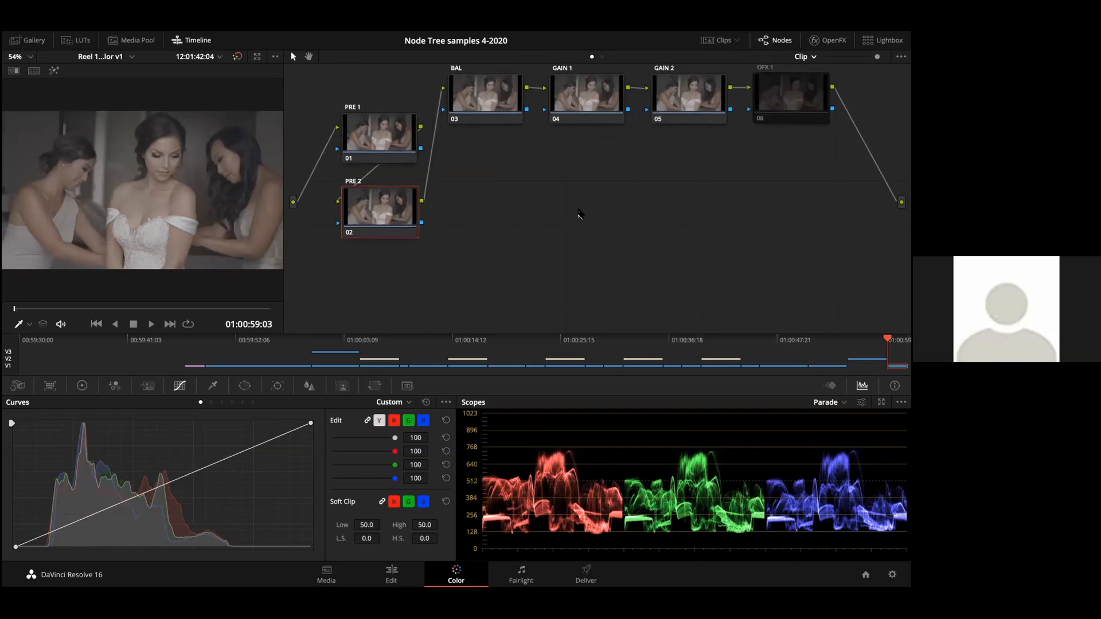
scroll(581, 214, "down", 1)
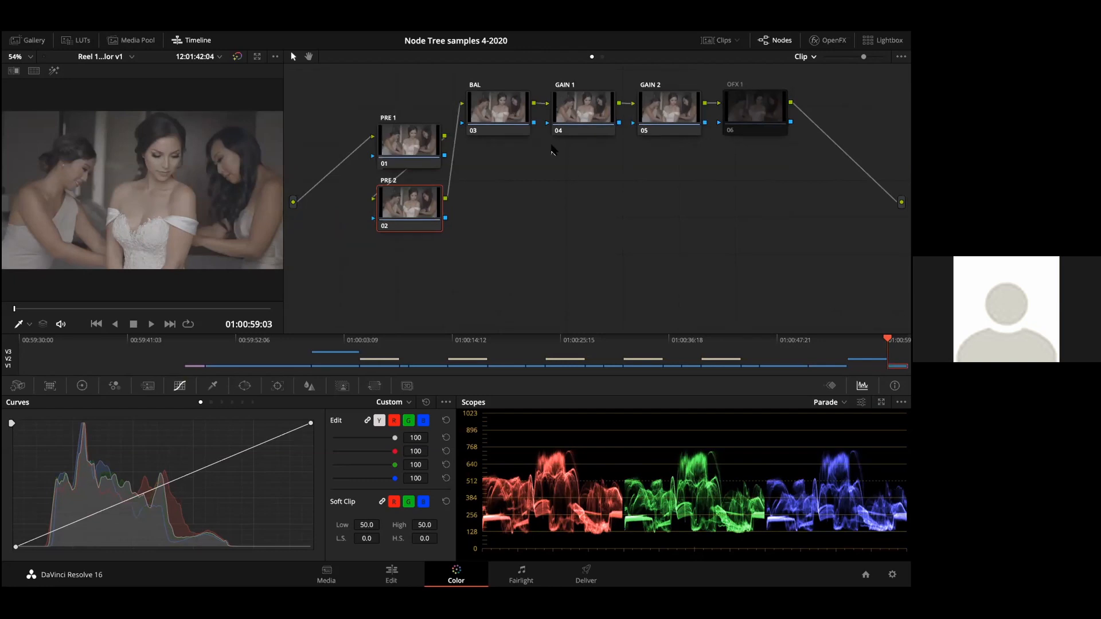
Step: Step through the BAL, GAIN 1 and GAIN 2 nodes, save the project, and select the BAL node again
left_click(490, 108)
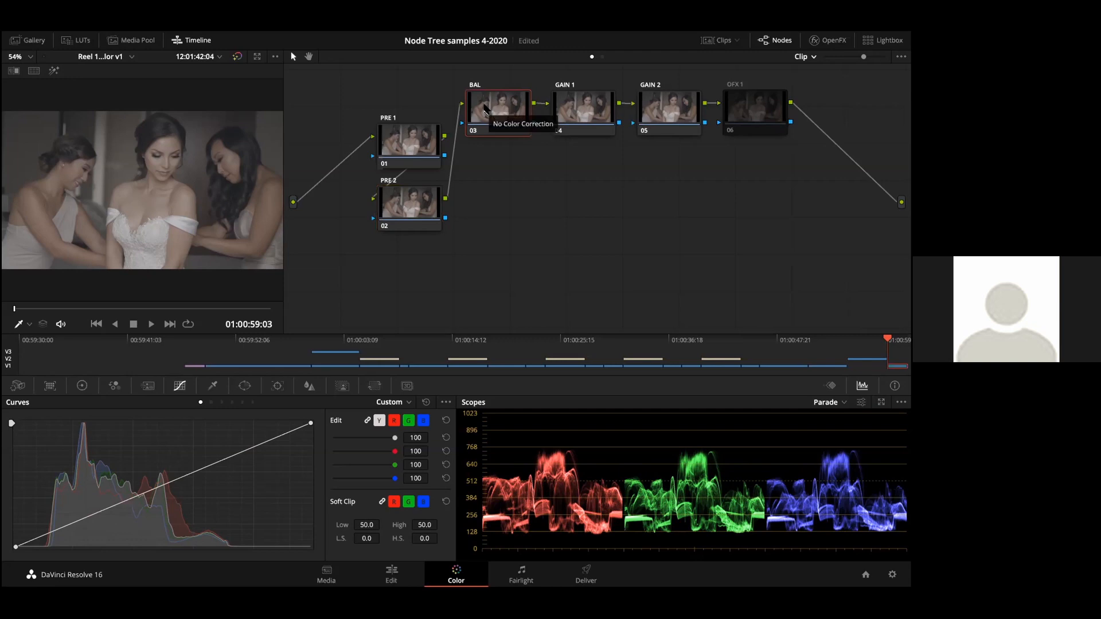
left_click(568, 102)
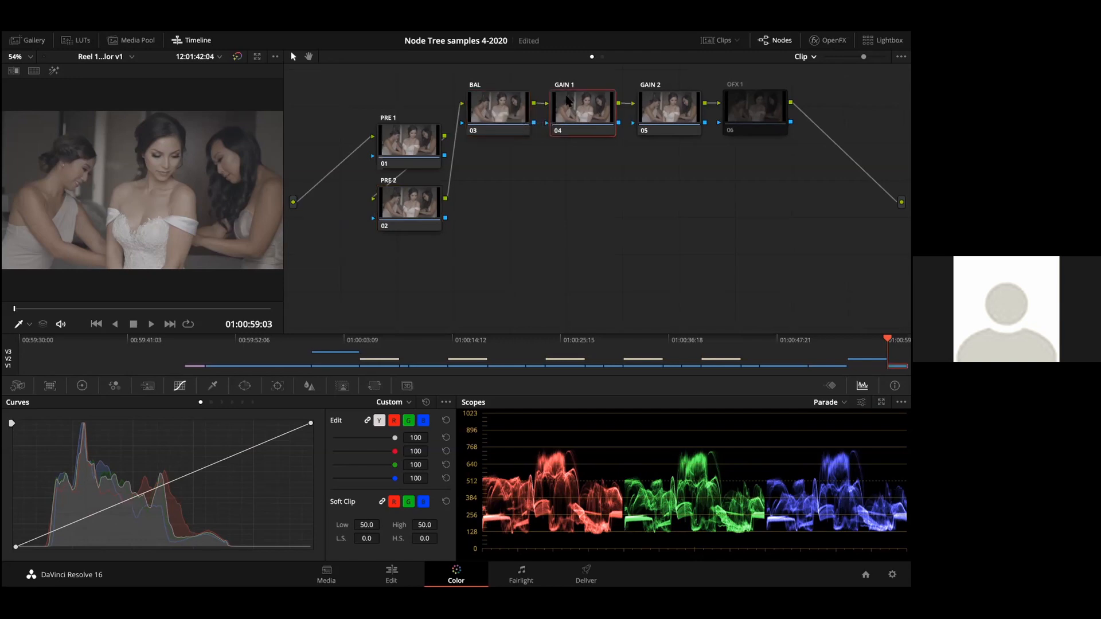
left_click(672, 103)
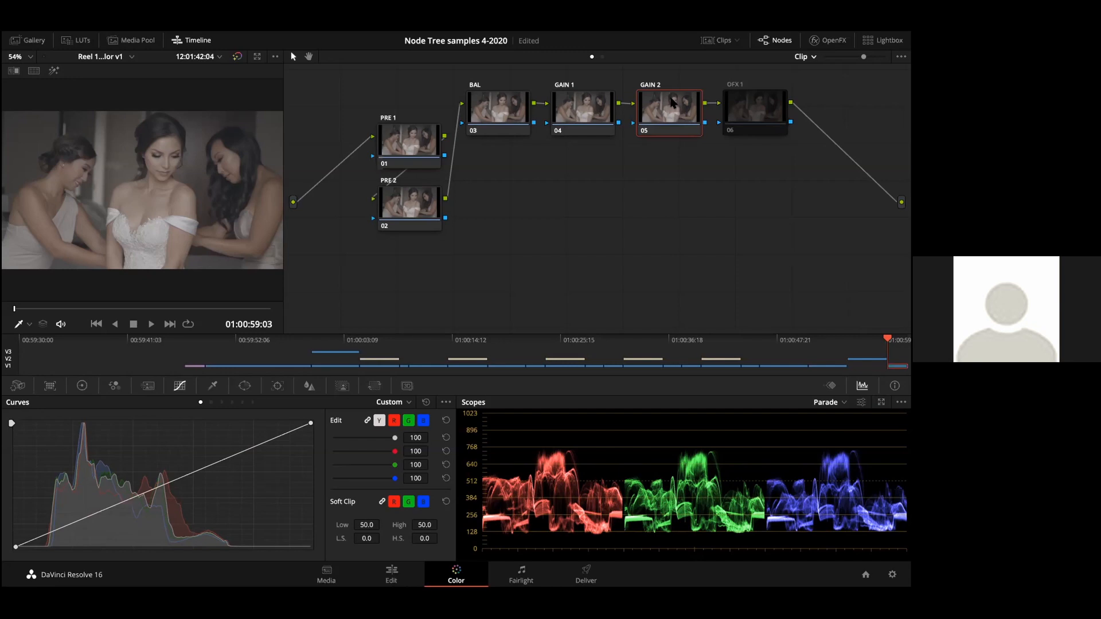
key("ctrl+s")
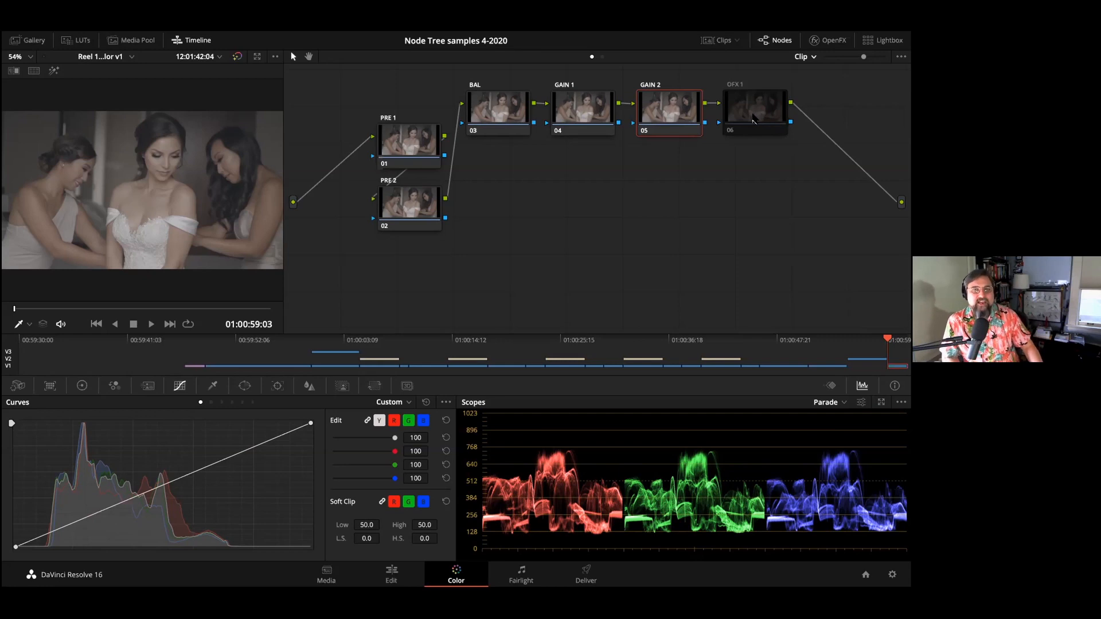
left_click(504, 116)
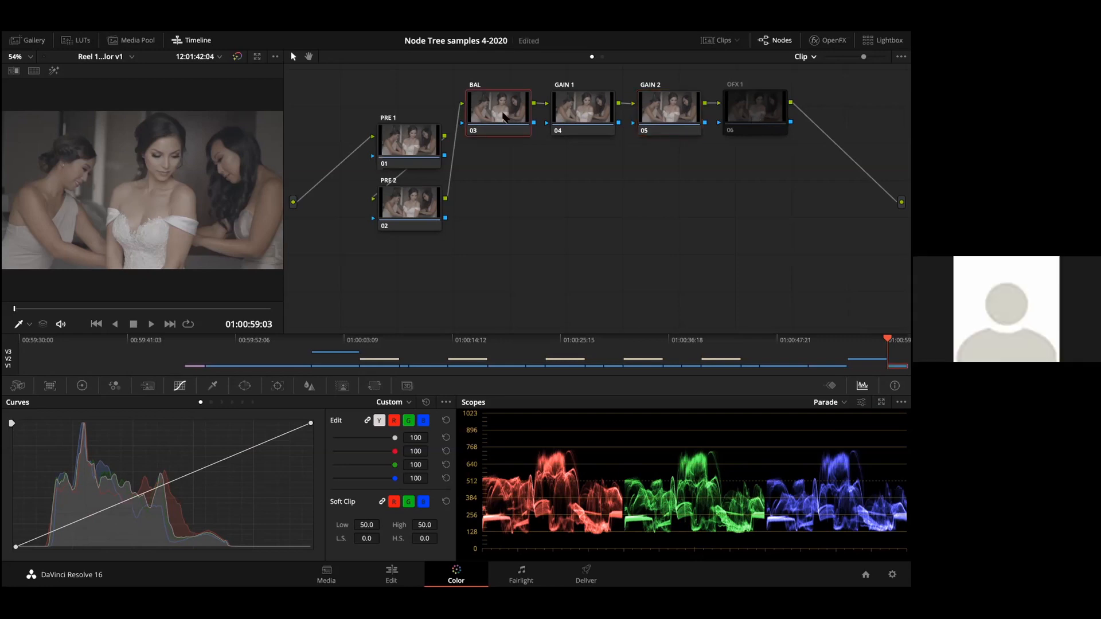
Step: Show the primary color bars and step through the PRE 1, PRE 2, BAL and GAIN 1 nodes, saving the project along the way
left_click(81, 386)
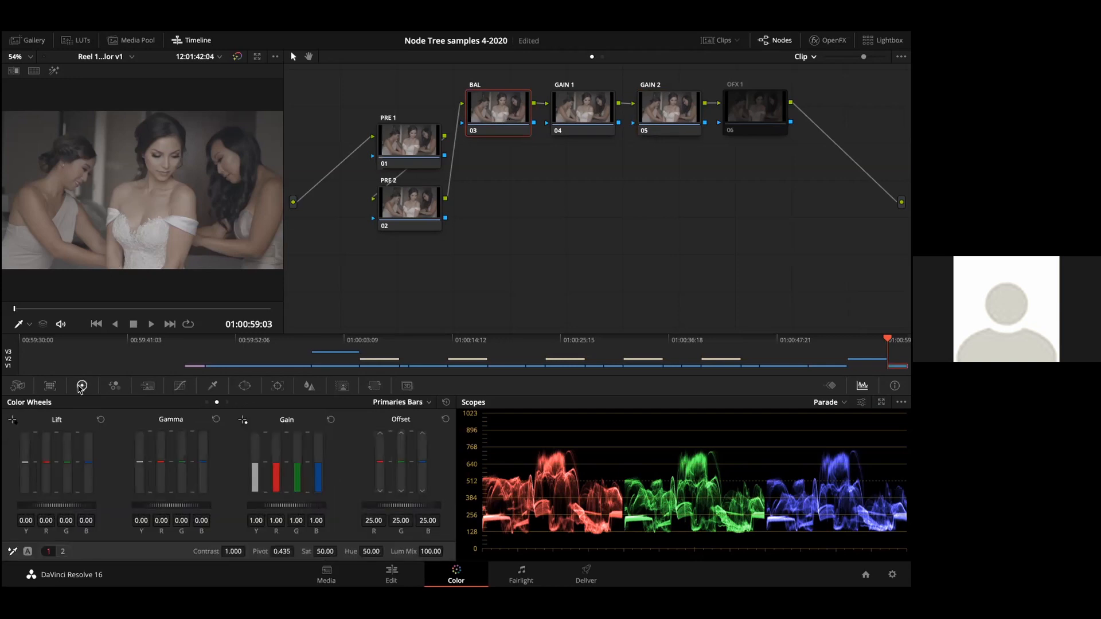
left_click(405, 143)
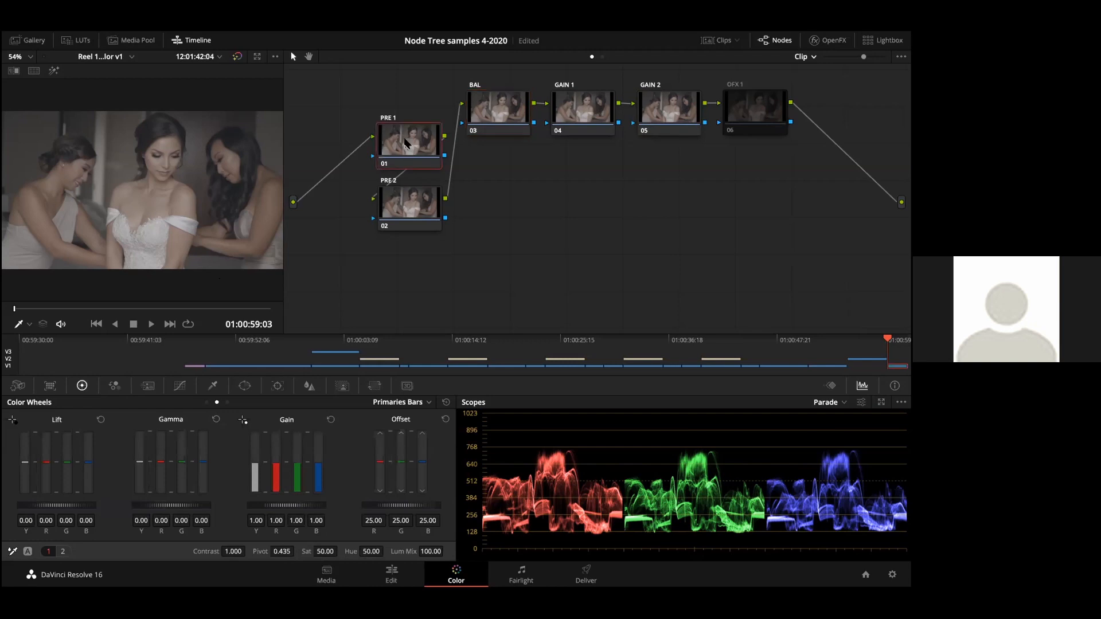
left_click(397, 196)
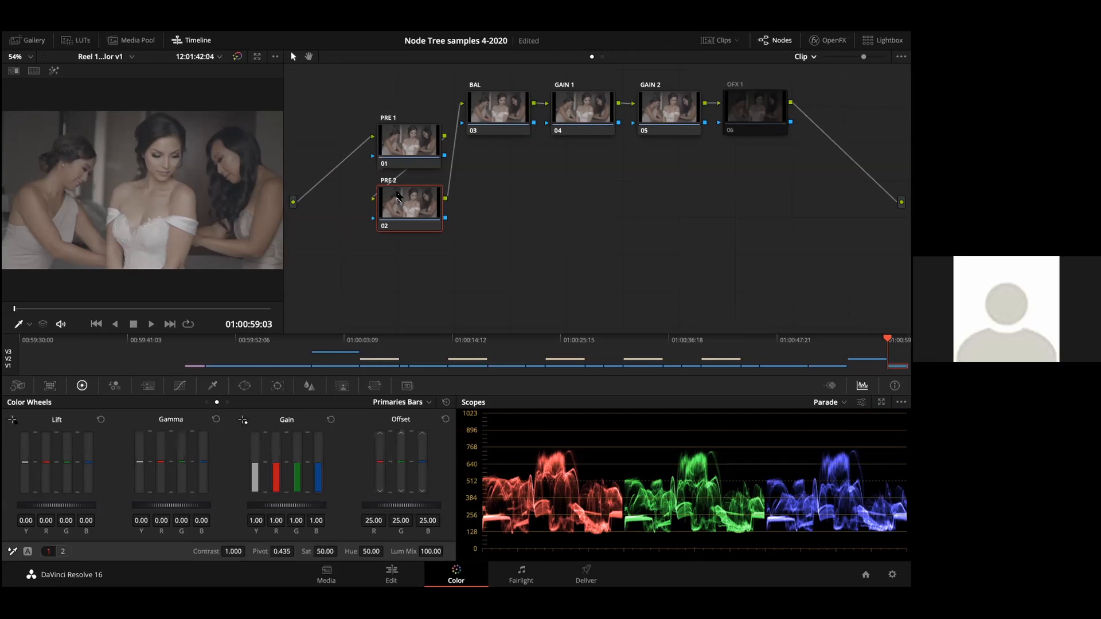
key("ctrl+s")
left_click(503, 126)
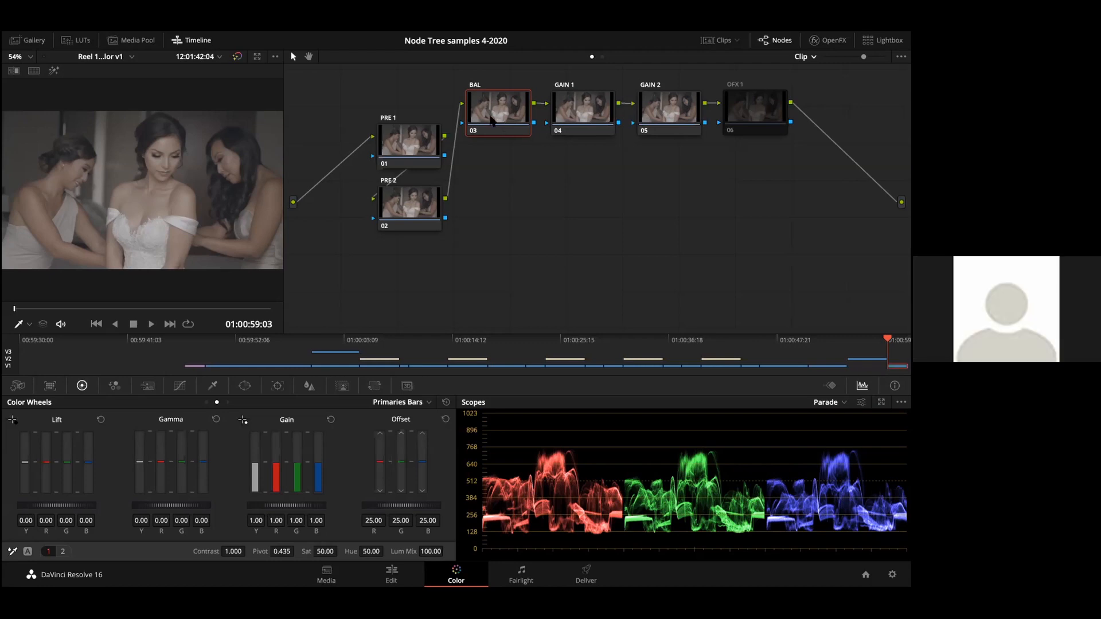
left_click(398, 136)
left_click(404, 188)
scroll(427, 149, "right", 1)
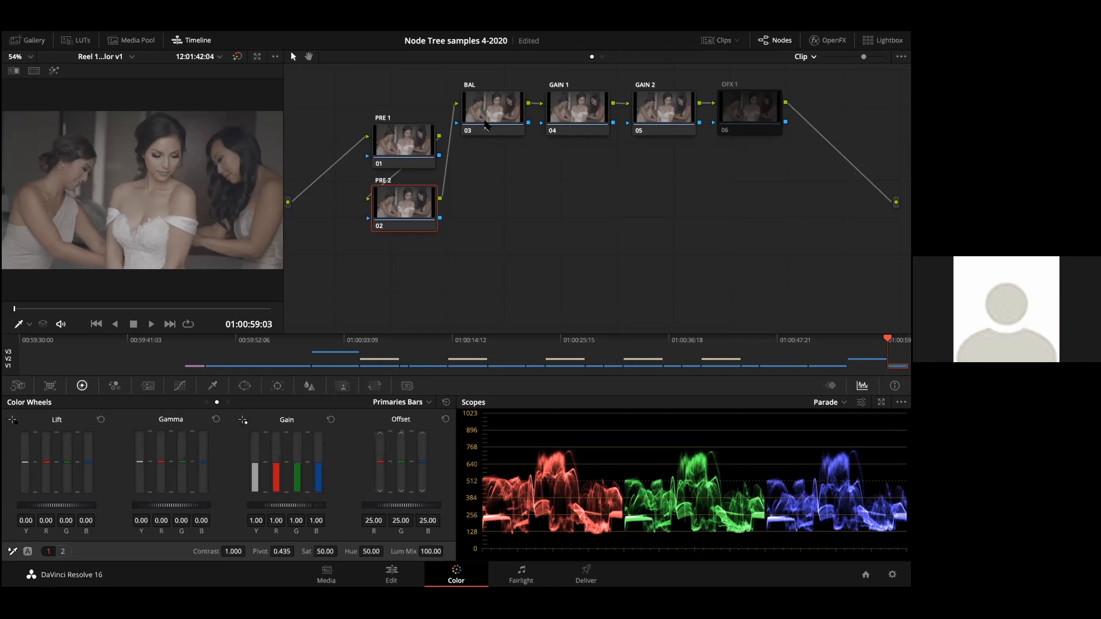
left_click(485, 125)
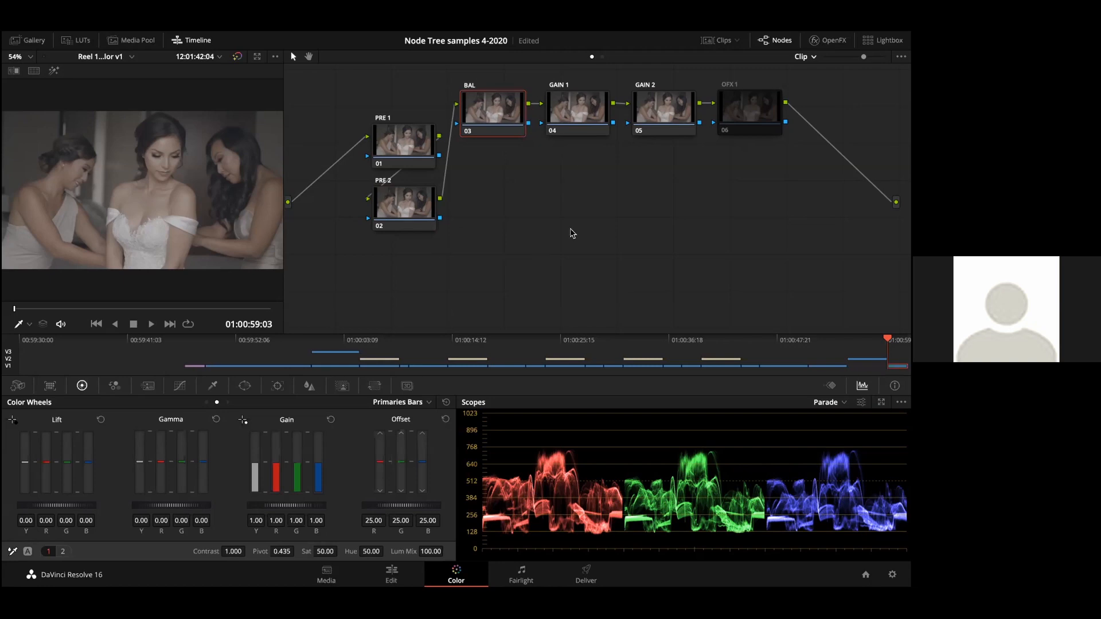
left_click(578, 125)
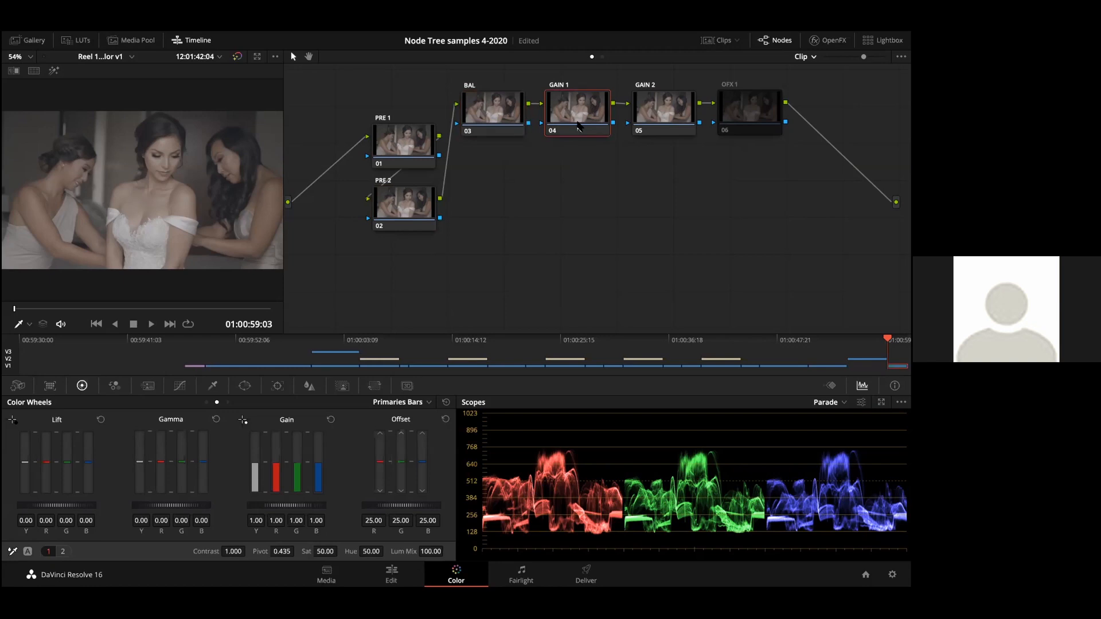
Step: Select the BAL node and lower its master lift to -0.04 with the primary wheels
left_click(525, 117)
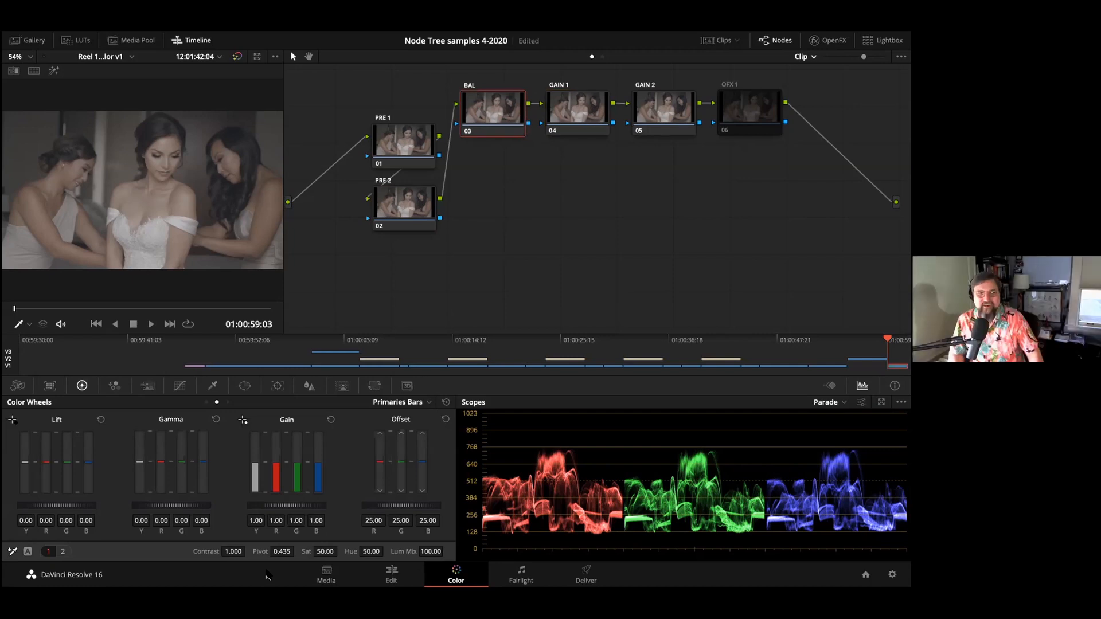
left_click(206, 402)
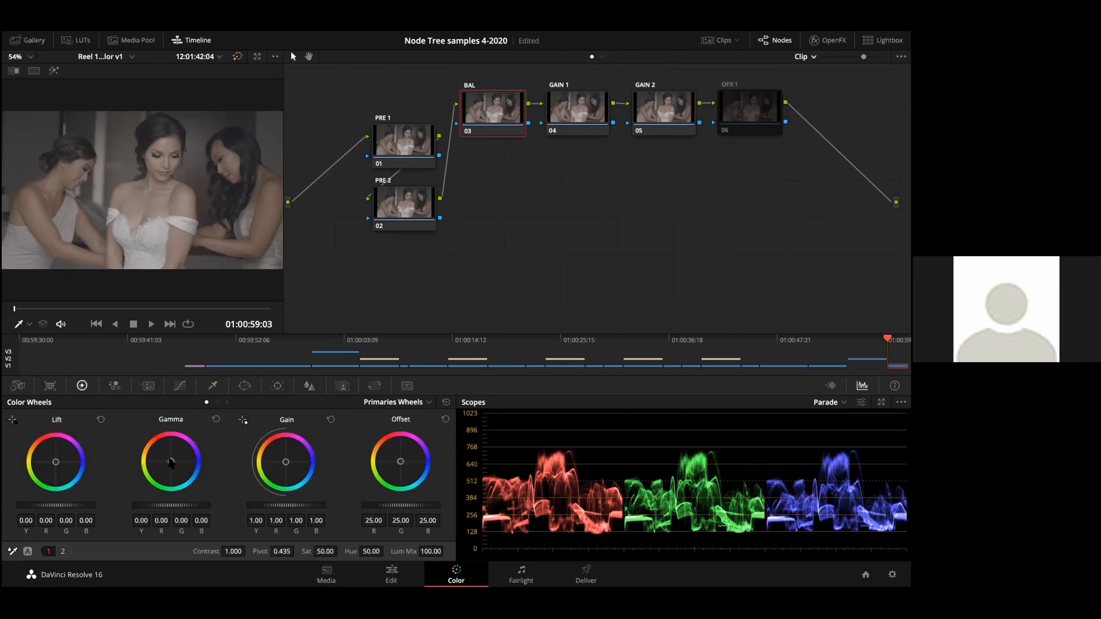
left_click_drag(68, 506, 53, 507)
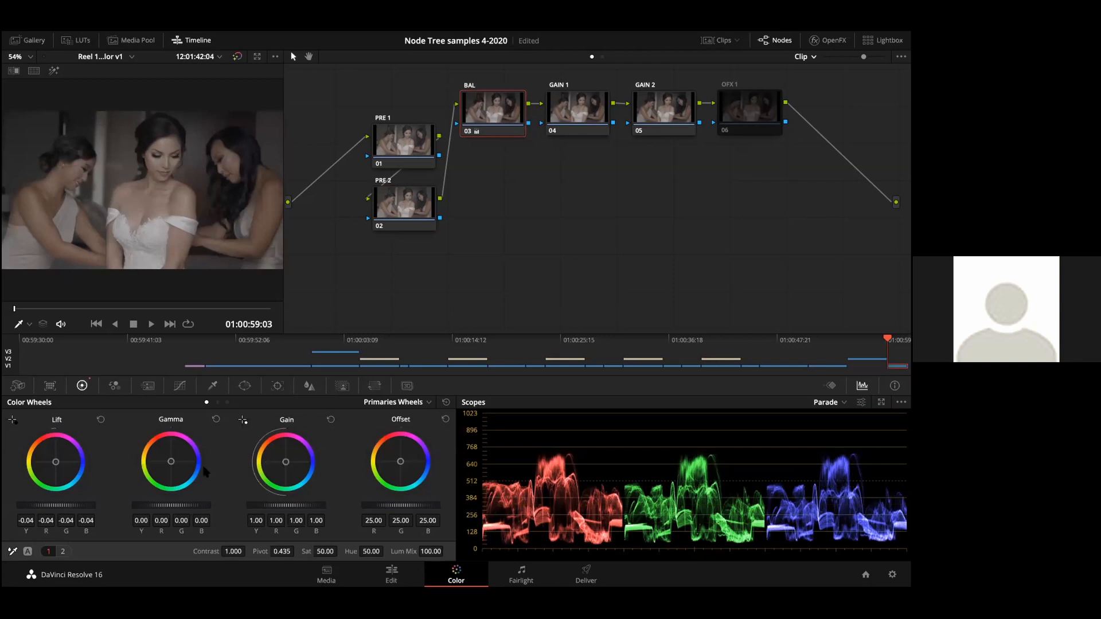
Step: Balance BAL with lift blue -0.05, gain red 0.99 and blue 1.03, and gamma -0.03, red -0.04, green -0.03, blue -0.02, and save
left_click_drag(170, 463, 172, 462)
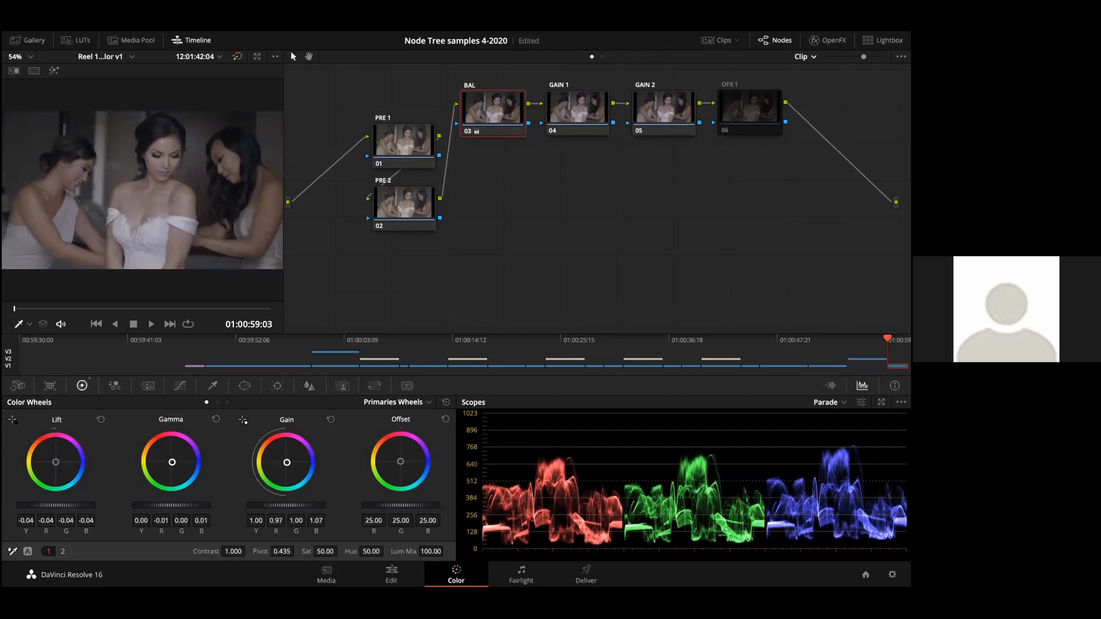
left_click_drag(285, 462, 286, 462)
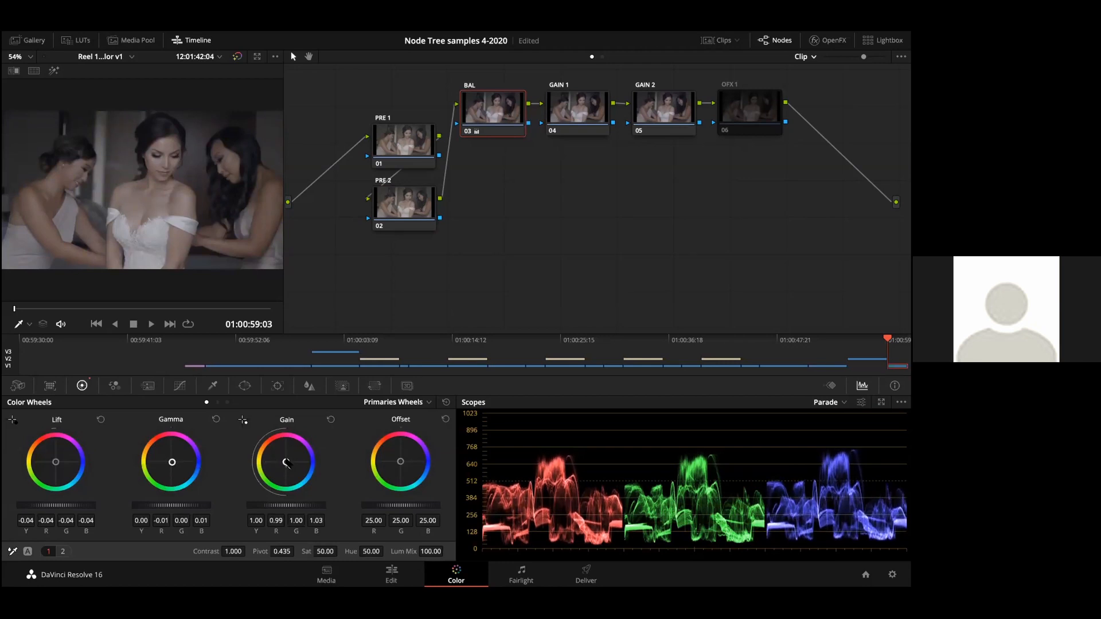
left_click_drag(55, 462, 55, 462)
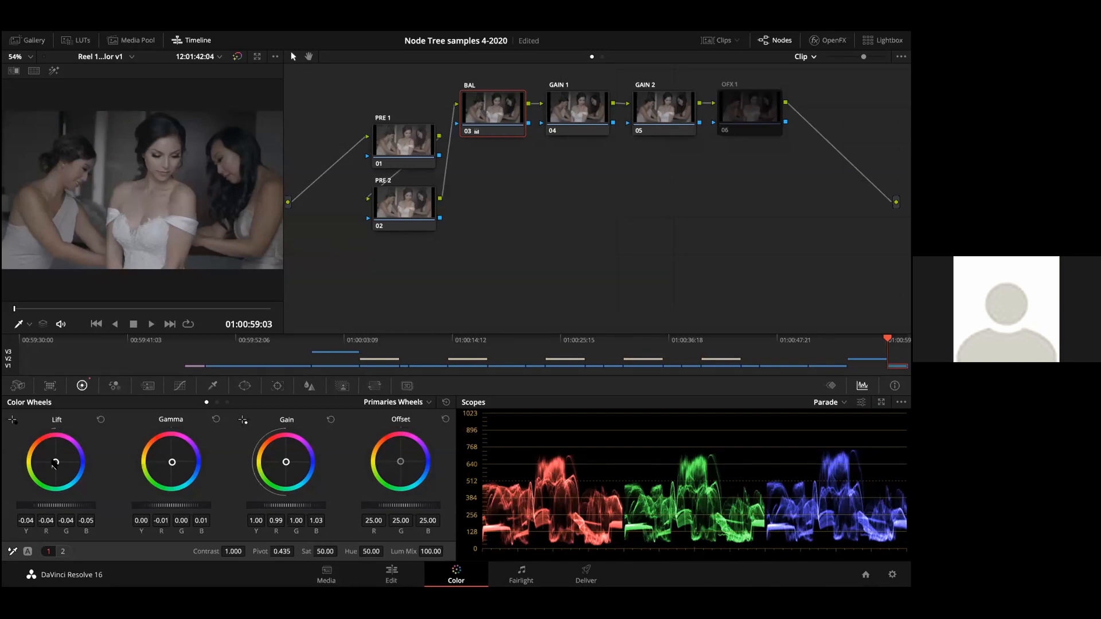
key("ctrl+s")
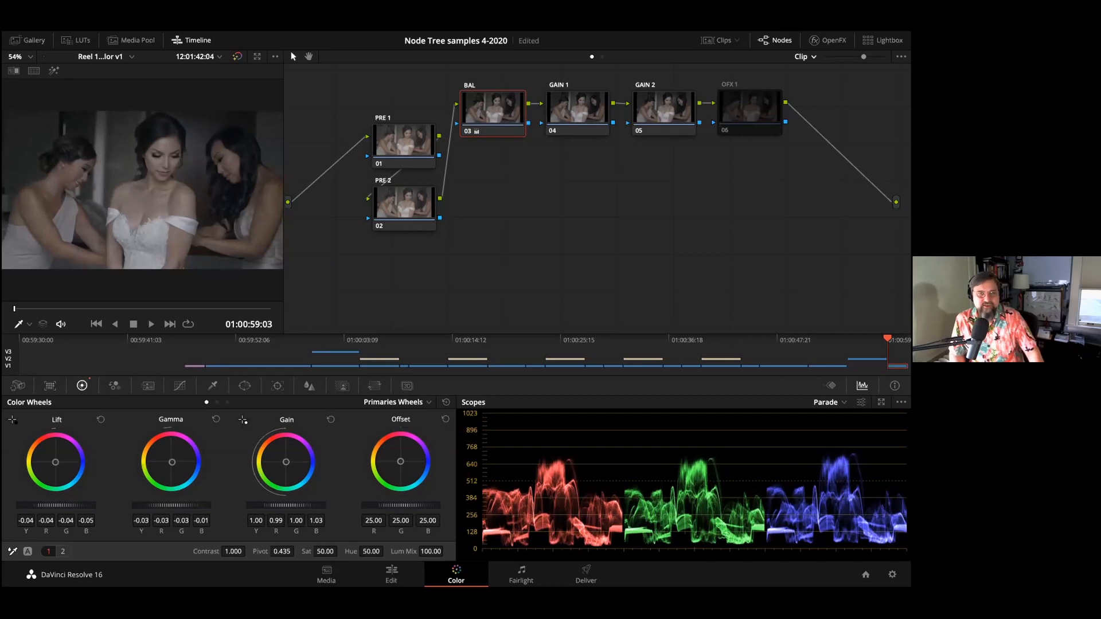
left_click_drag(162, 504, 161, 504)
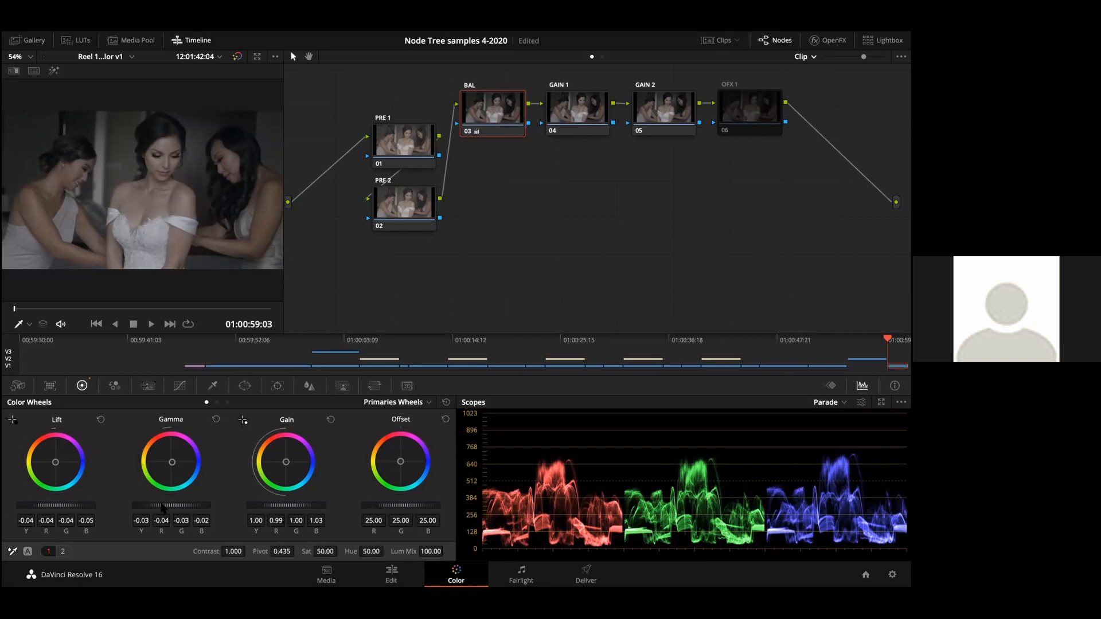
Step: Compare the PRE 1 and PRE 2 nodes by switching between them
left_click(401, 150)
left_click(405, 201)
left_click(407, 133)
left_click(394, 199)
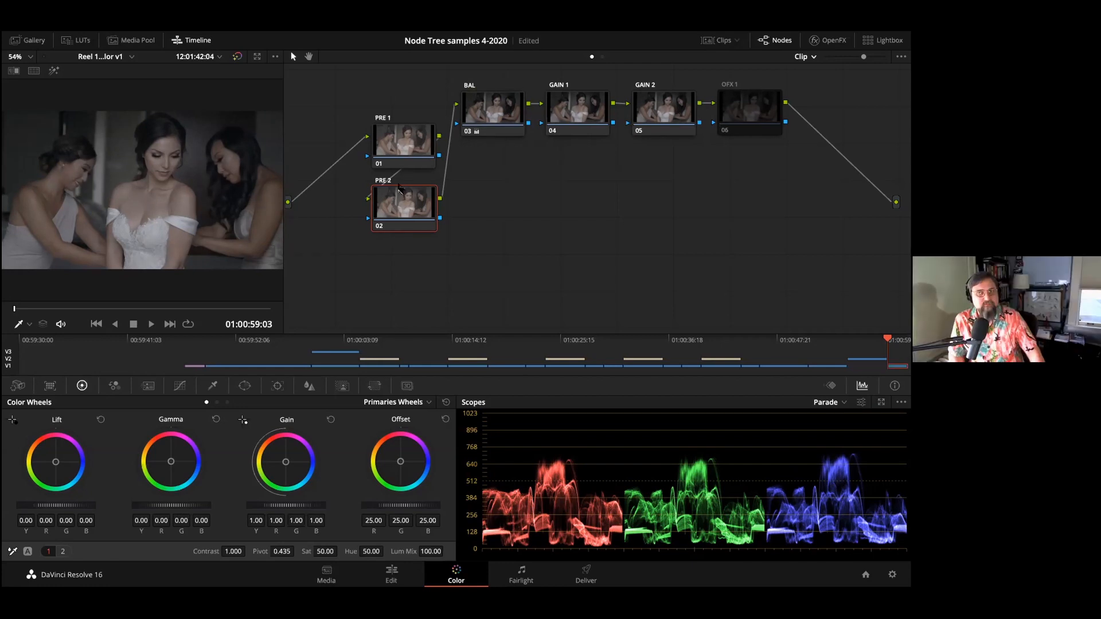
Step: On the GAIN 1 node, raise the master gain to 1.45 and lower the master lift to -0.01
left_click(578, 110)
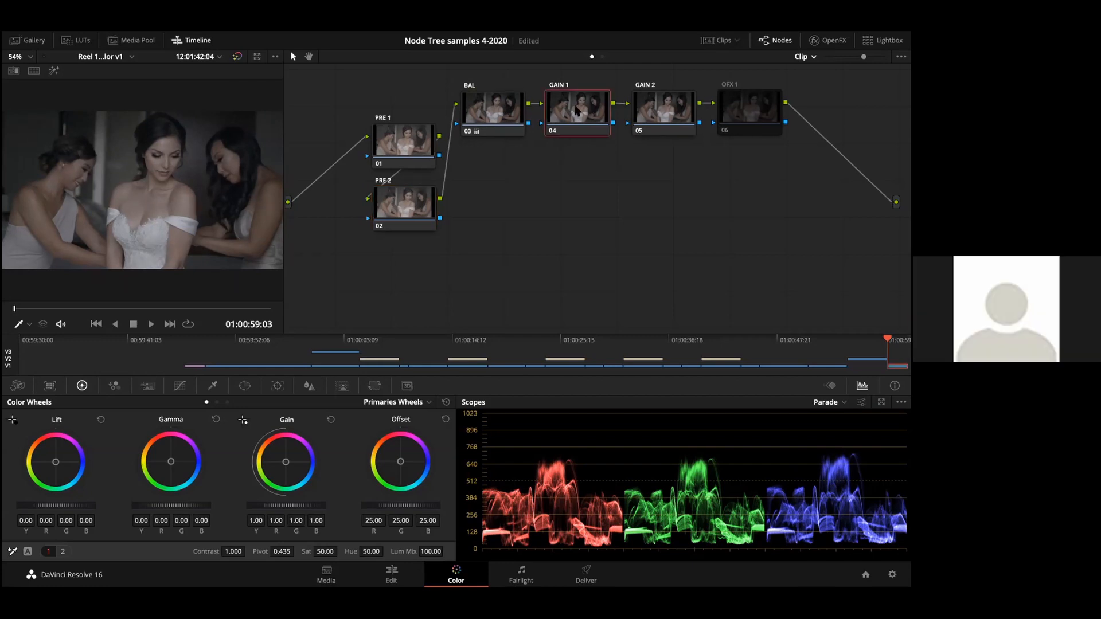
left_click_drag(289, 505, 340, 505)
left_click_drag(57, 505, 54, 506)
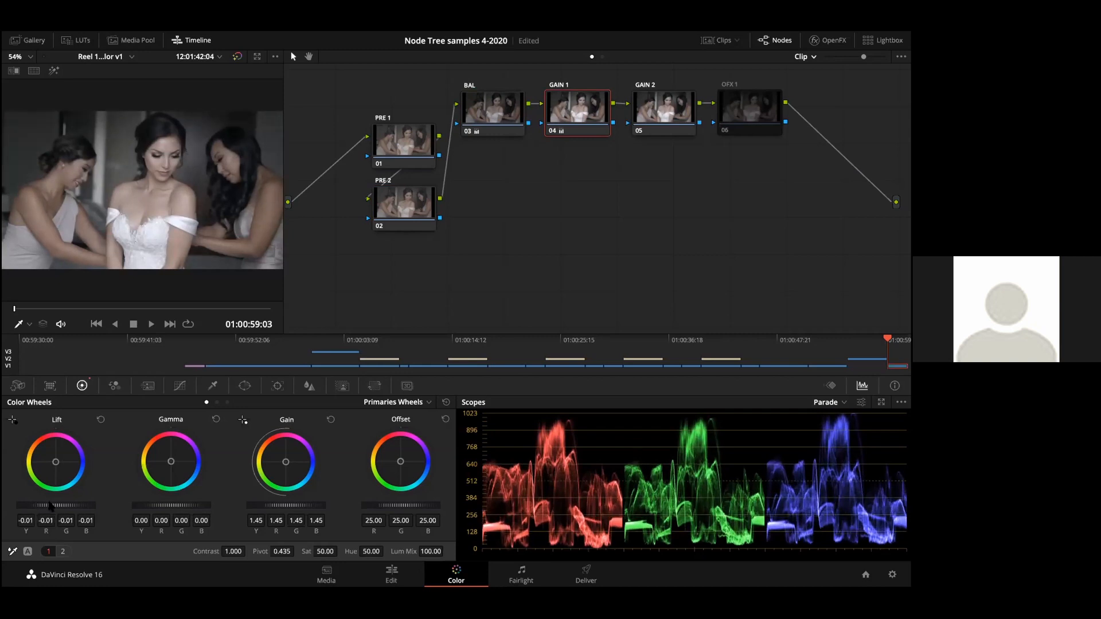
Step: Check the primary settings of the GAIN 2, BAL and PRE 2 nodes in turn
left_click(665, 103)
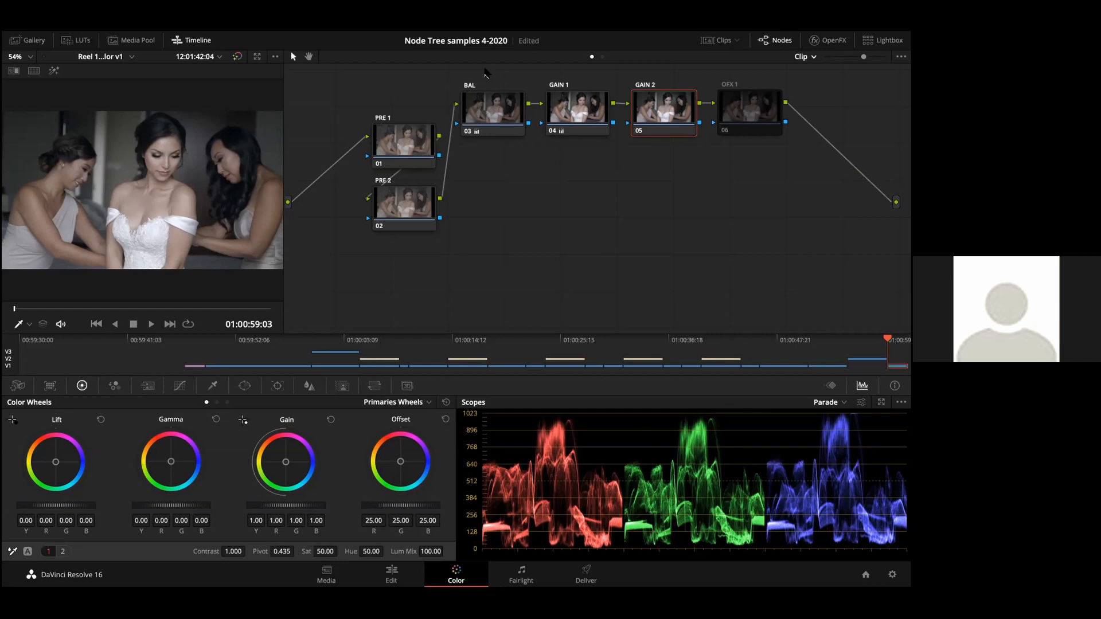
left_click(491, 111)
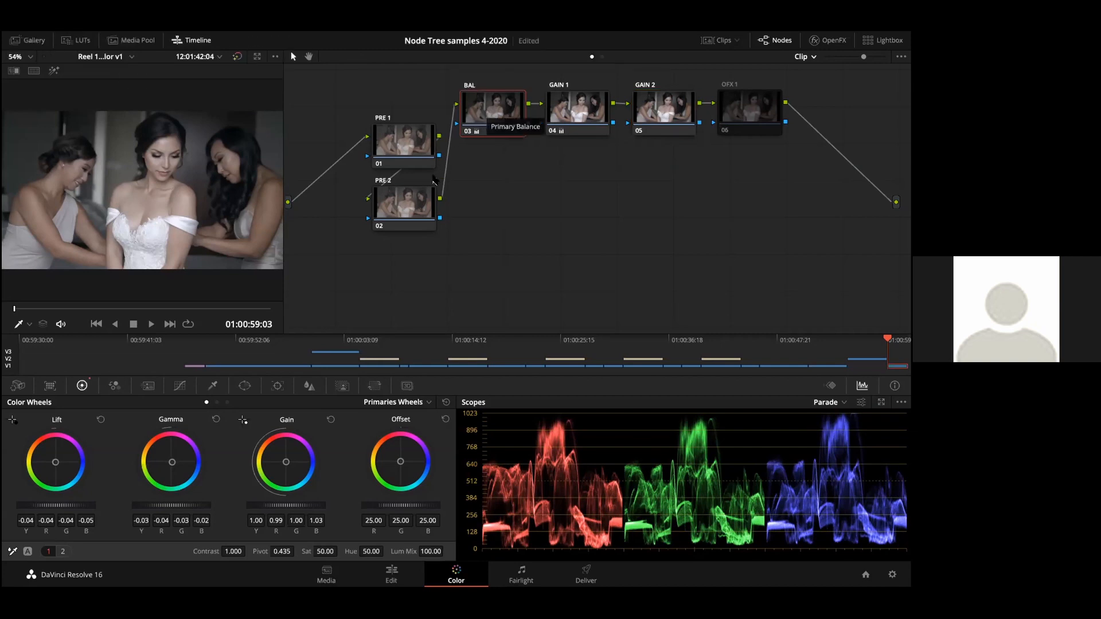
left_click(412, 204)
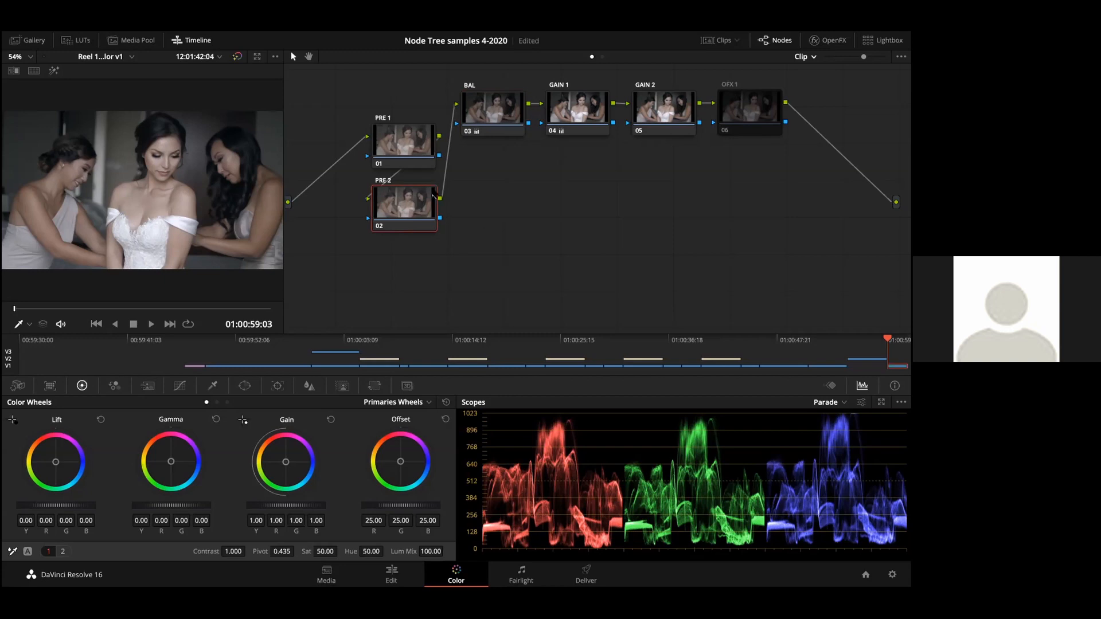
Step: Raise the GAIN 2 node's master gain to 1.03 using the primary bars, and save the project
left_click(648, 119)
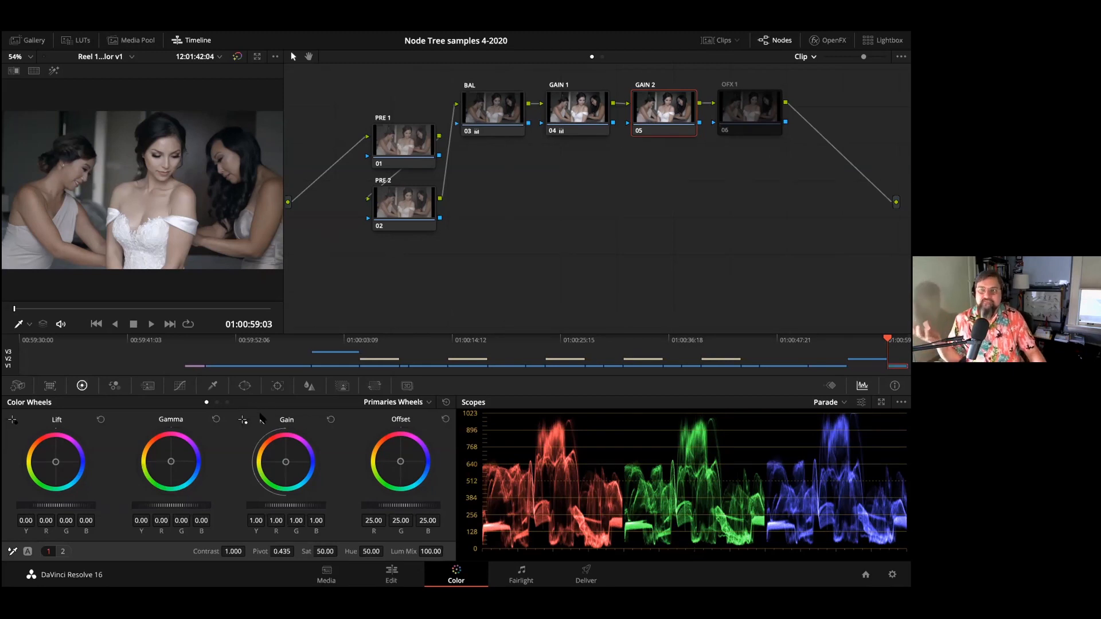
left_click(216, 402)
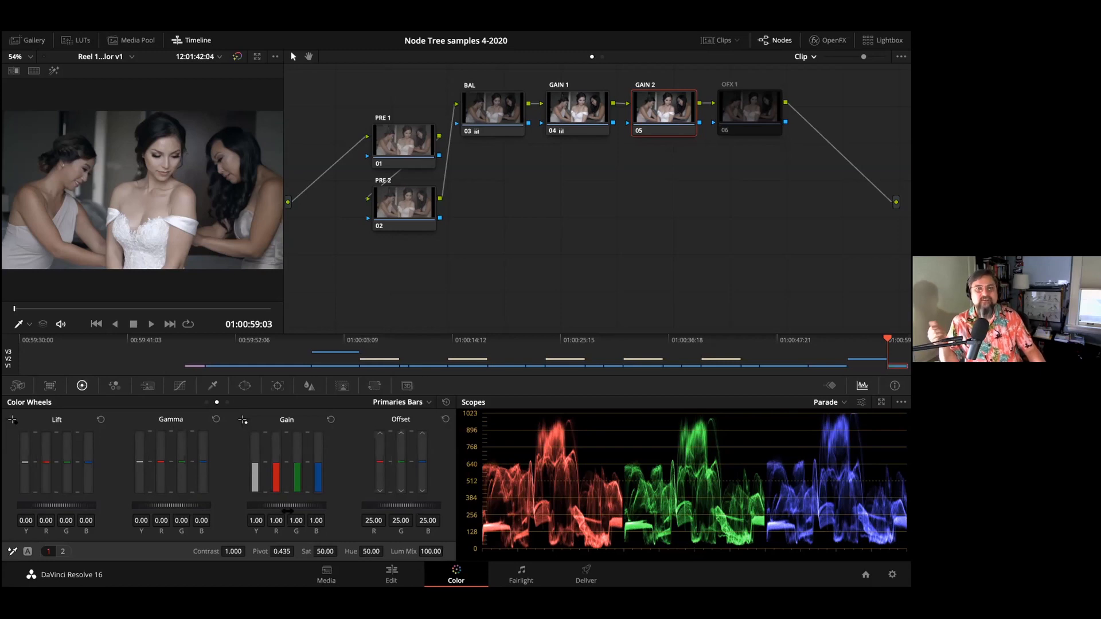
left_click_drag(286, 505, 294, 505)
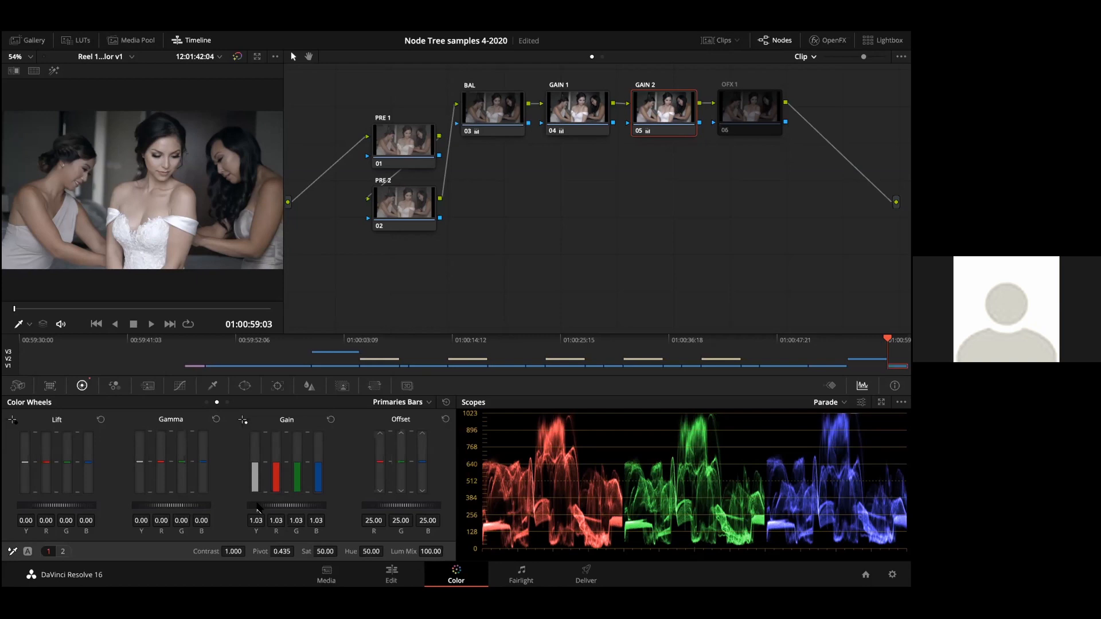
key("ctrl+s")
Step: Review the primary values of the BAL, GAIN 1 and GAIN 2 nodes, and save the project
left_click(477, 112)
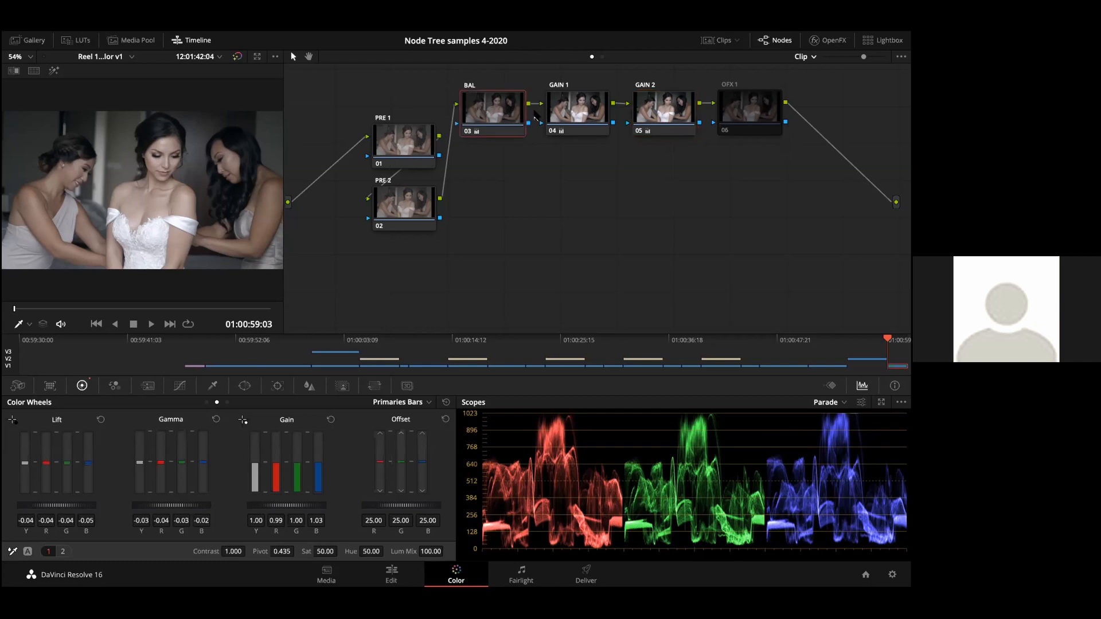
left_click(566, 117)
left_click(658, 109)
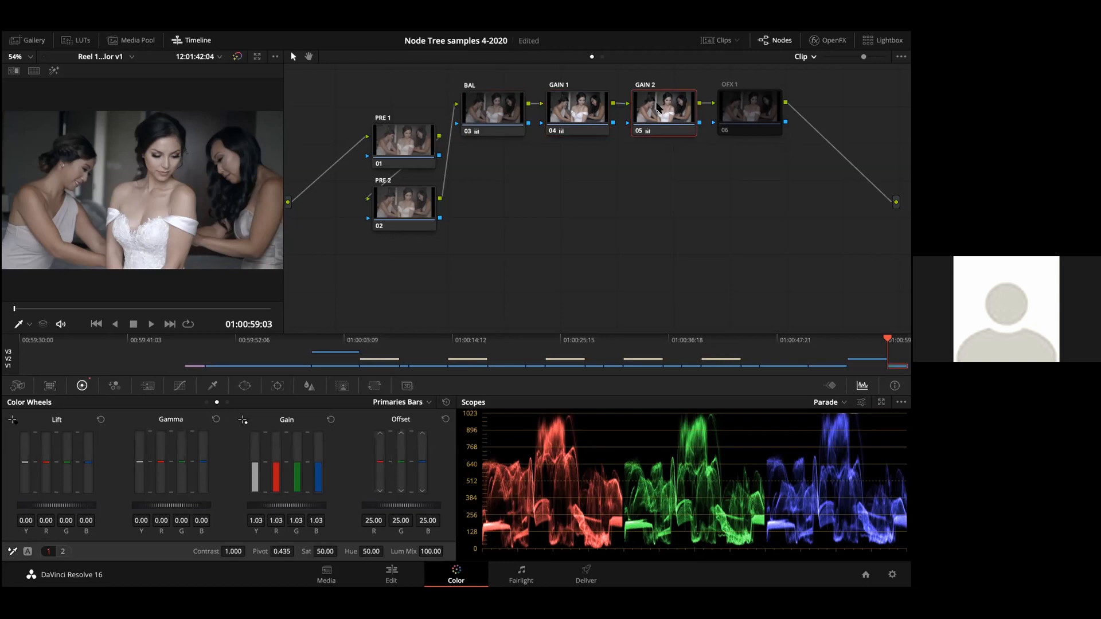
left_click(581, 110)
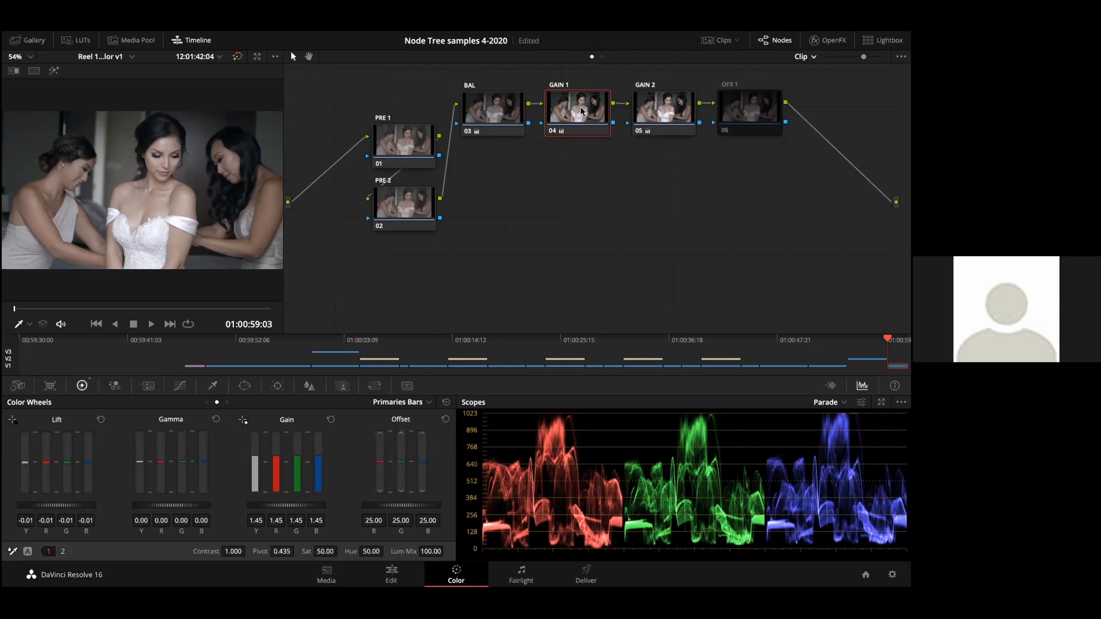
left_click(640, 110)
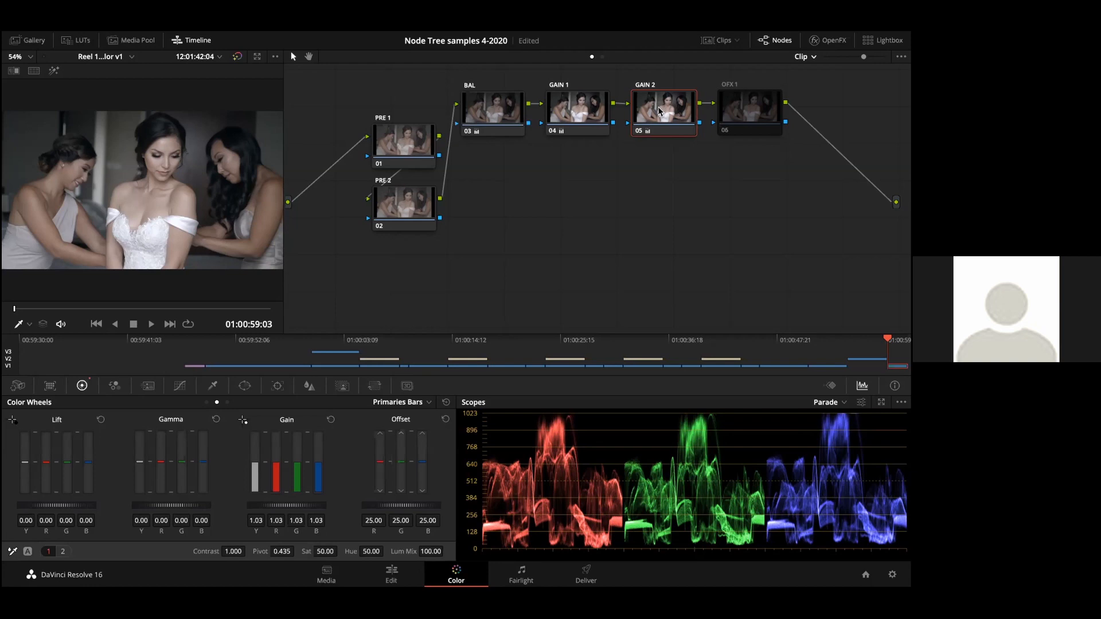
key("ctrl+s")
Step: Walk through the node tree in order from PRE 1 and PRE 2 through BAL, GAIN 1 and GAIN 2
left_click(406, 138)
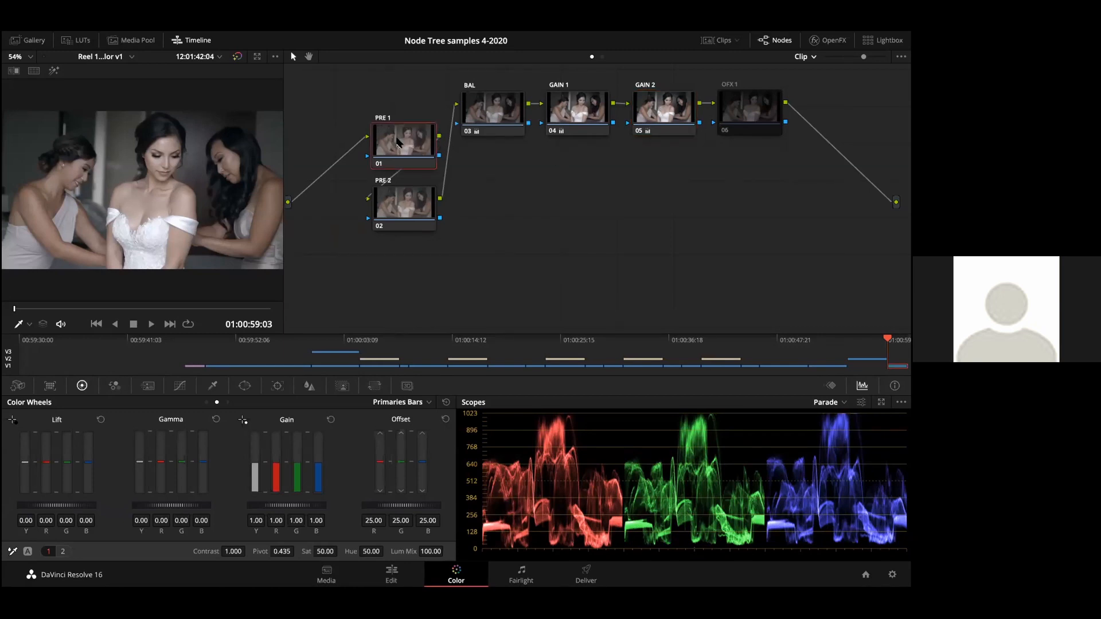
left_click(389, 203)
left_click(475, 116)
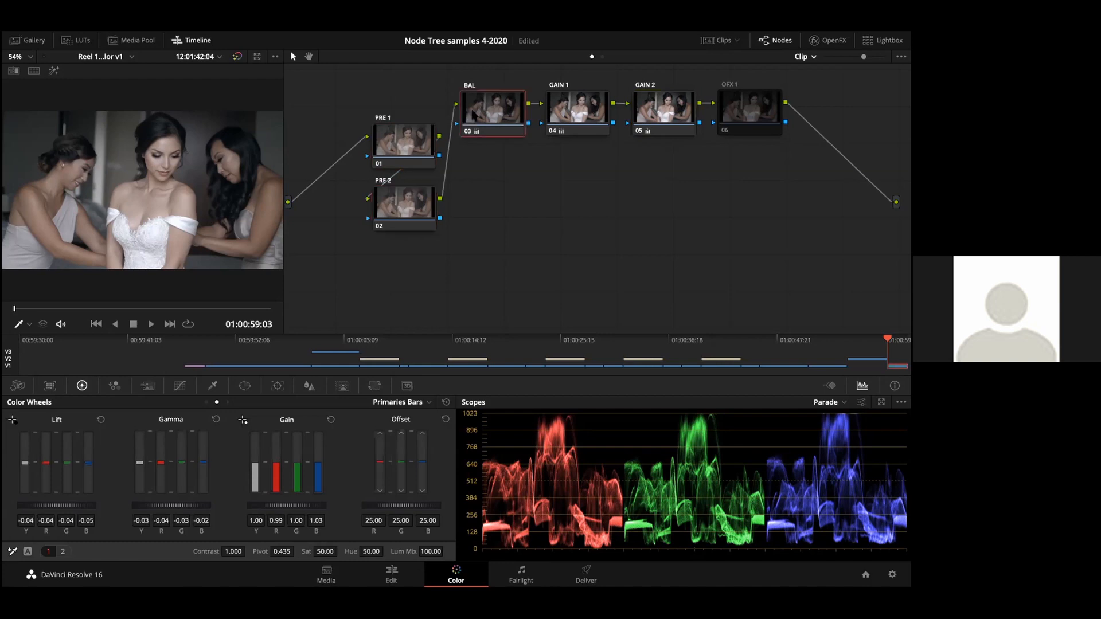
left_click(561, 117)
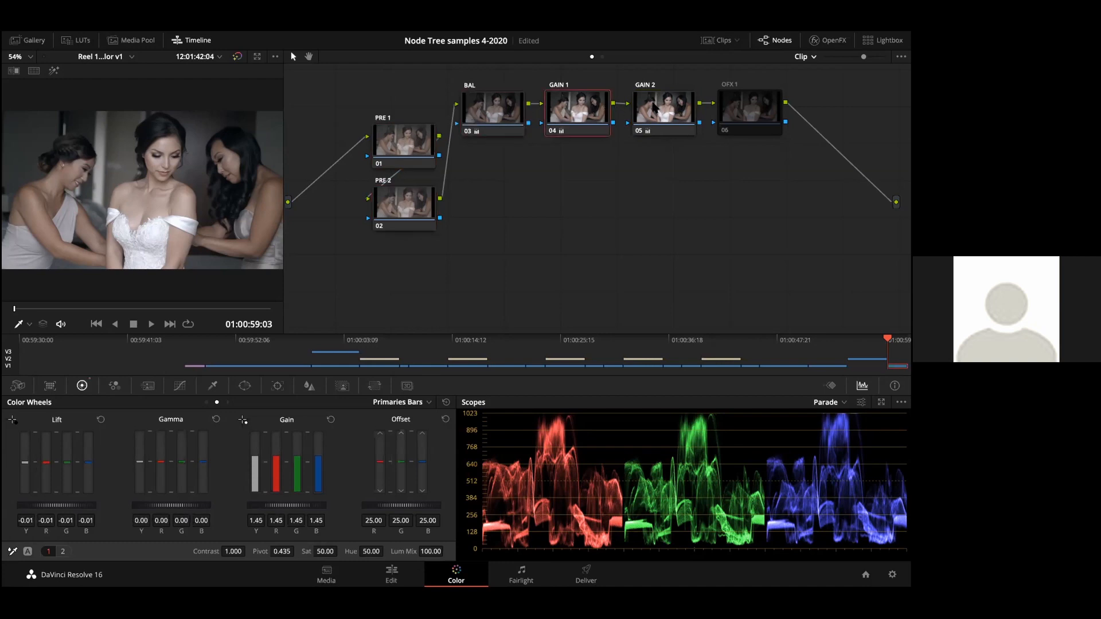
left_click(668, 108)
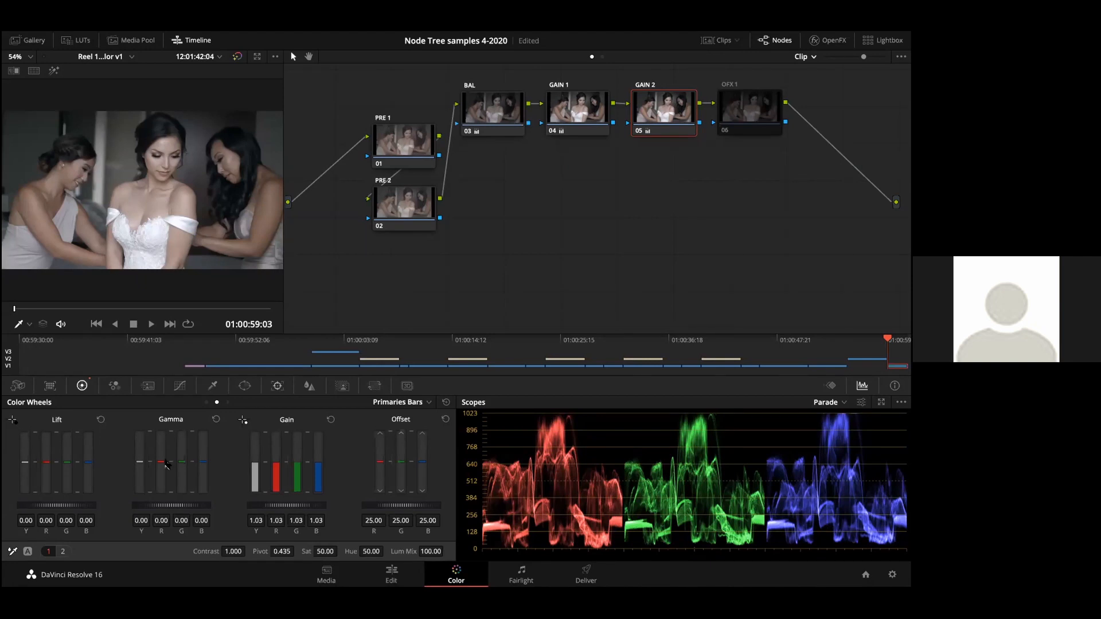
Step: View GAIN 2's second page of primary adjustments, return to the first page, and select the disabled OFX 1 node
left_click(61, 551)
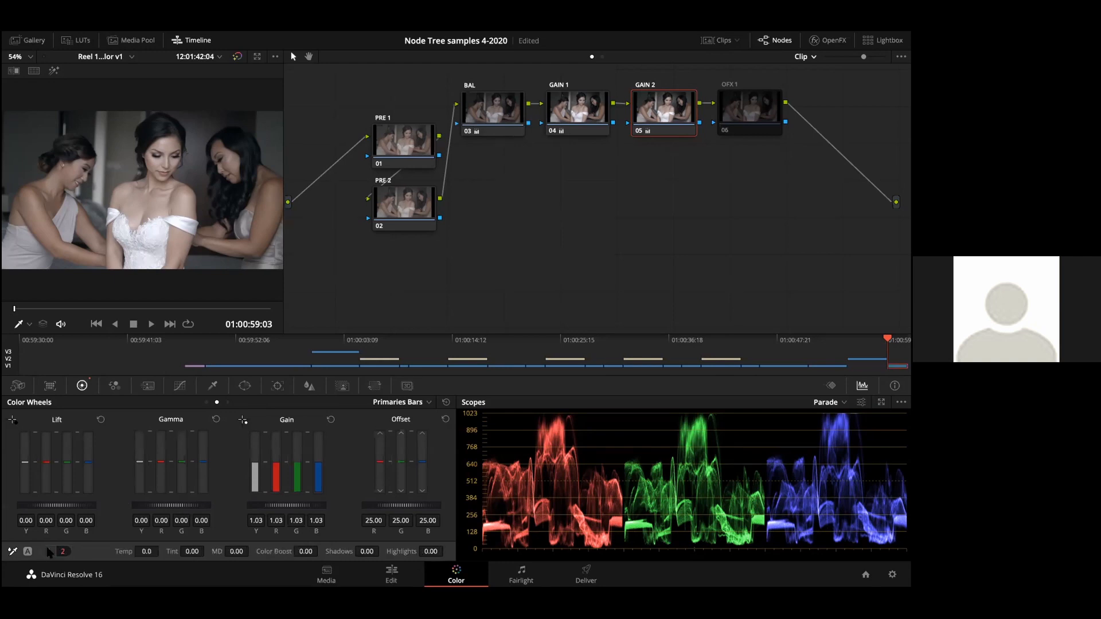
left_click(49, 551)
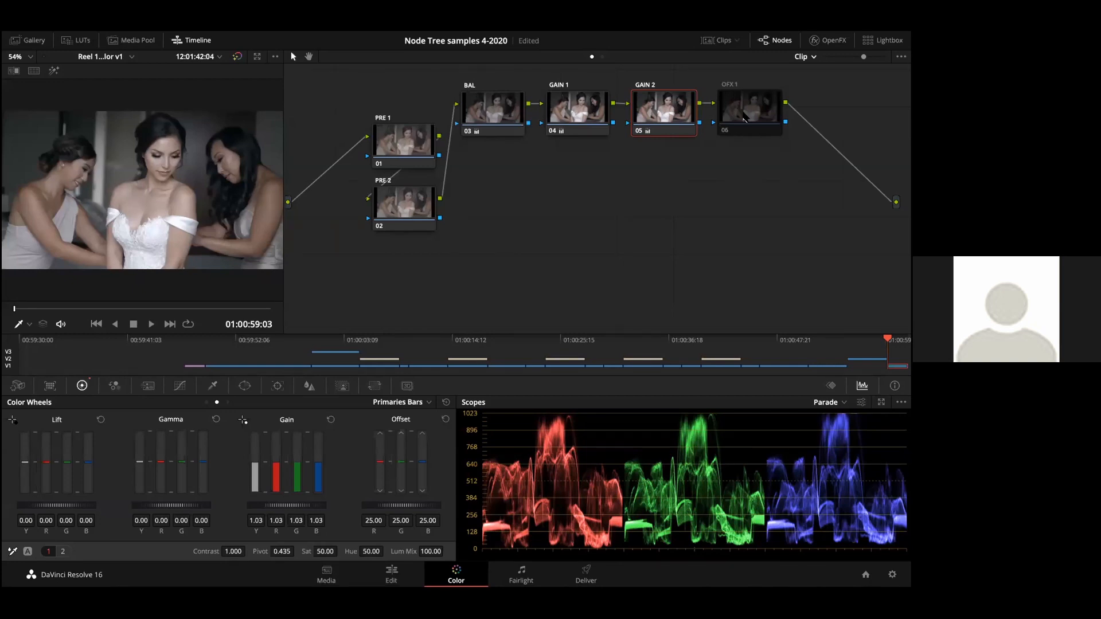
left_click(744, 119)
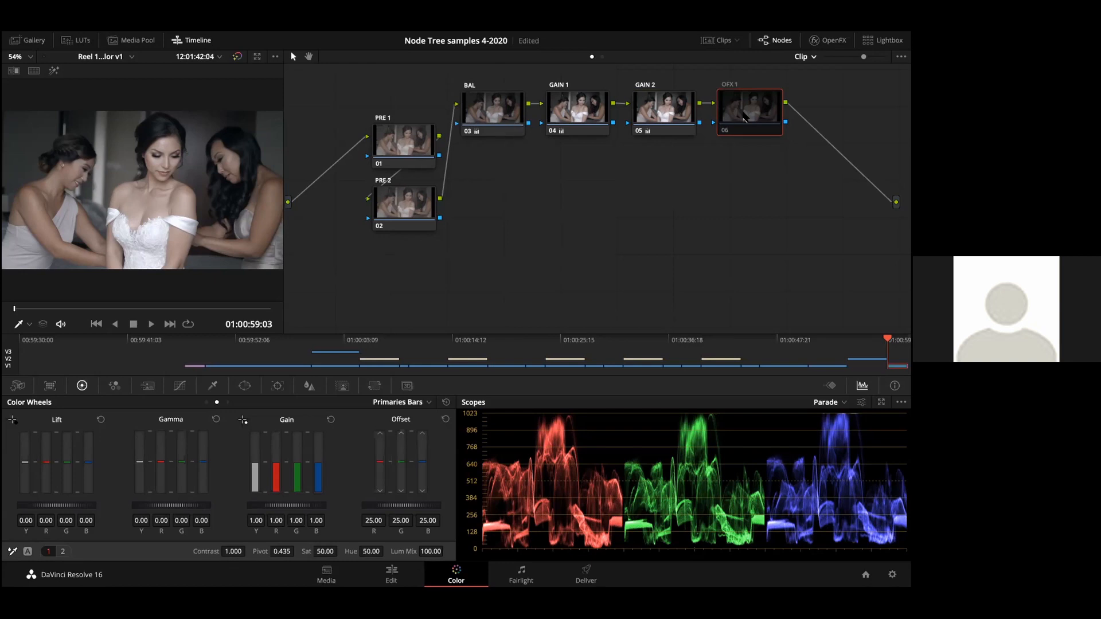
Step: Switch the clip to its next grade version, and enable the SEC 1 node with its custom curves shown
key("super+n")
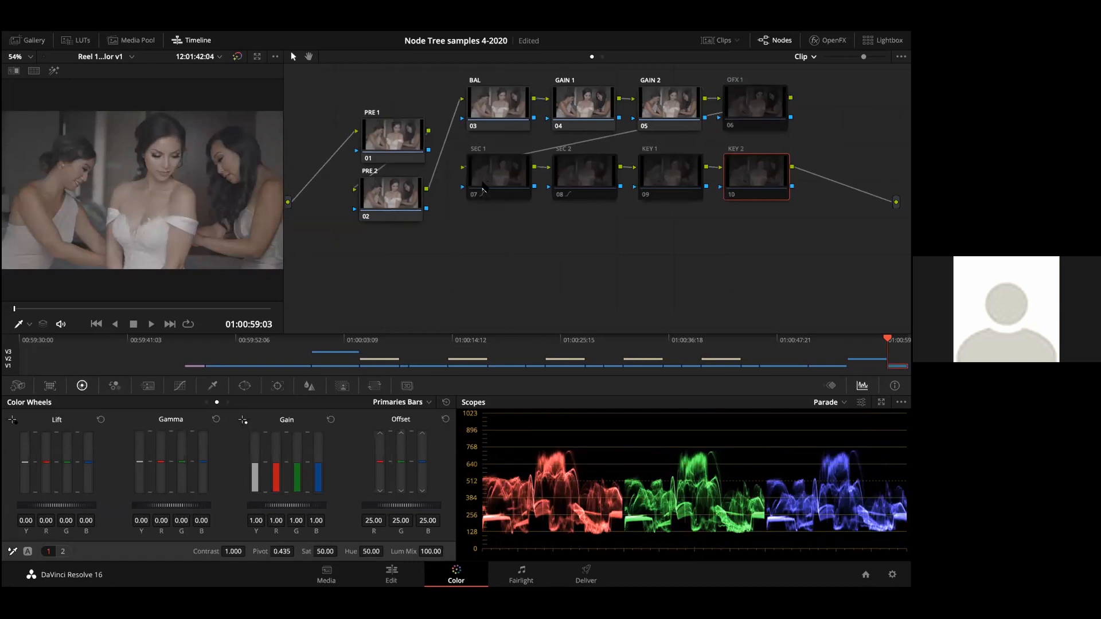
mouse_move(483, 189)
left_click(490, 188)
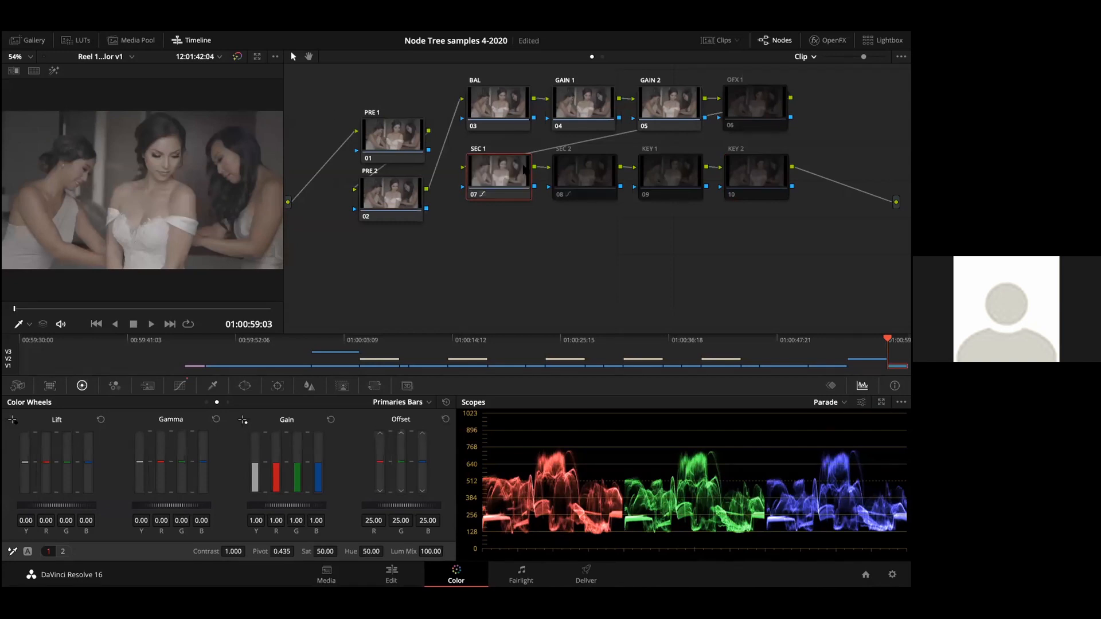
left_click(179, 385)
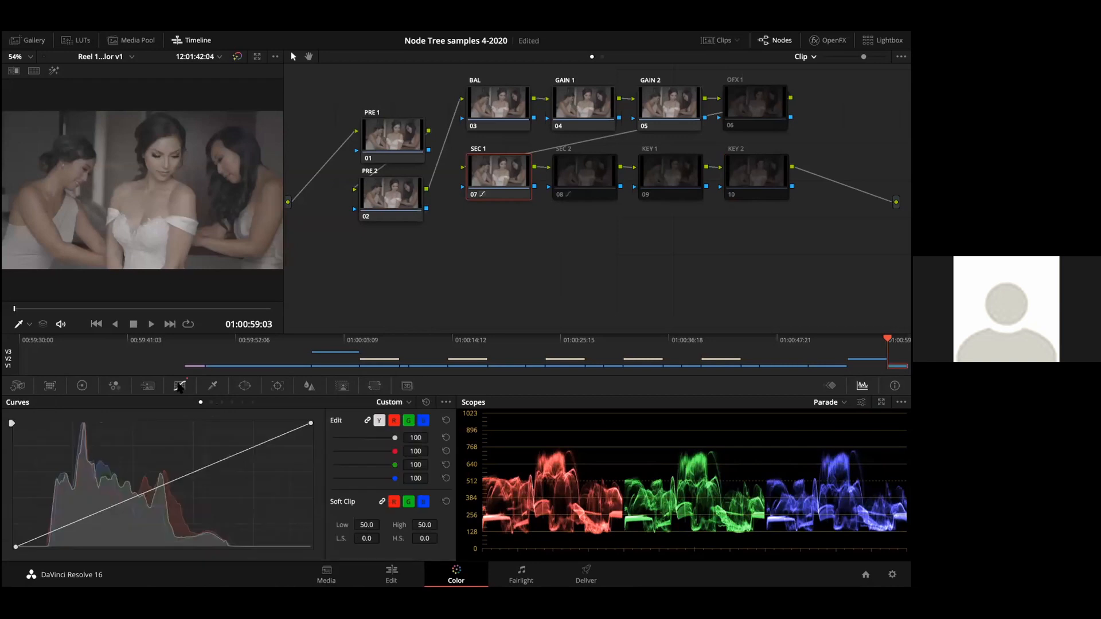
Step: View SEC 1's Hue Vs Hue and Hue Vs Sat curves, and return to Hue Vs Hue
left_click(212, 403)
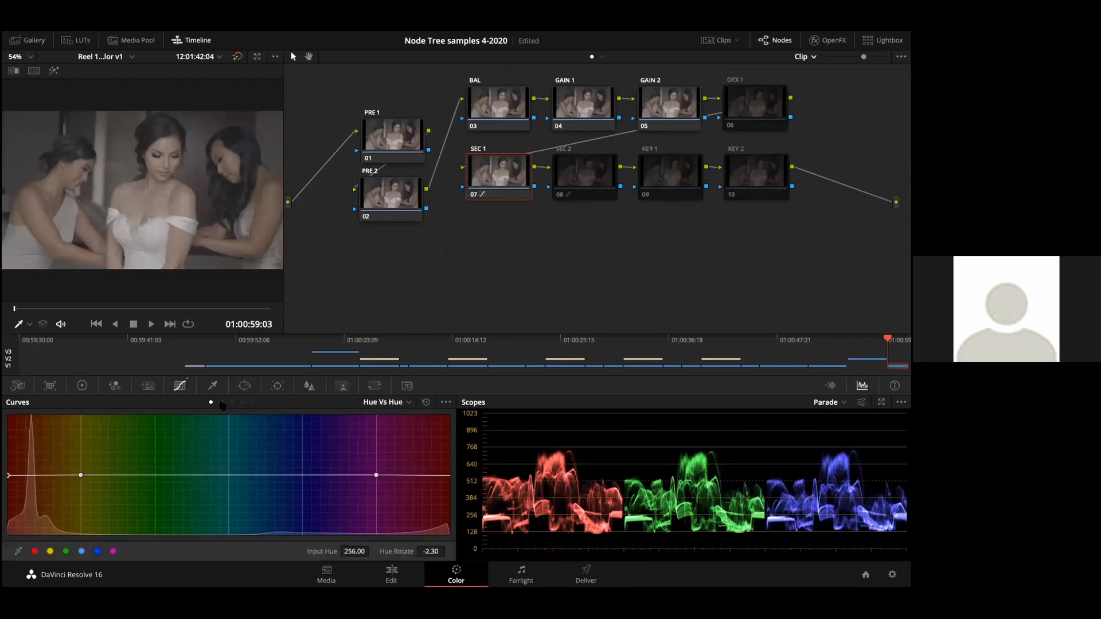
left_click(222, 402)
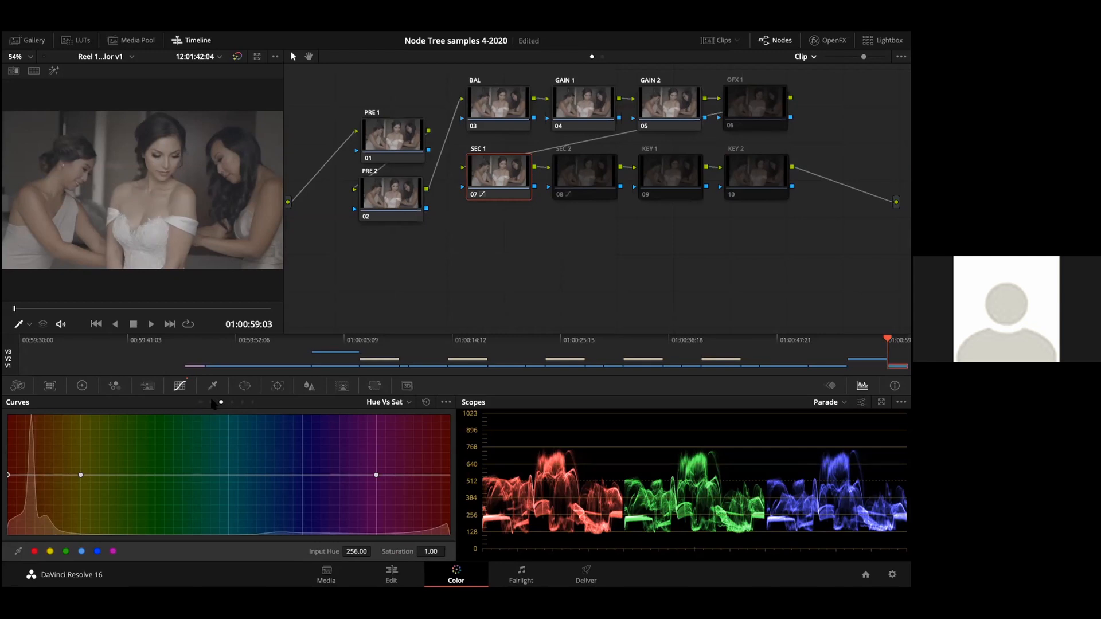
left_click(211, 402)
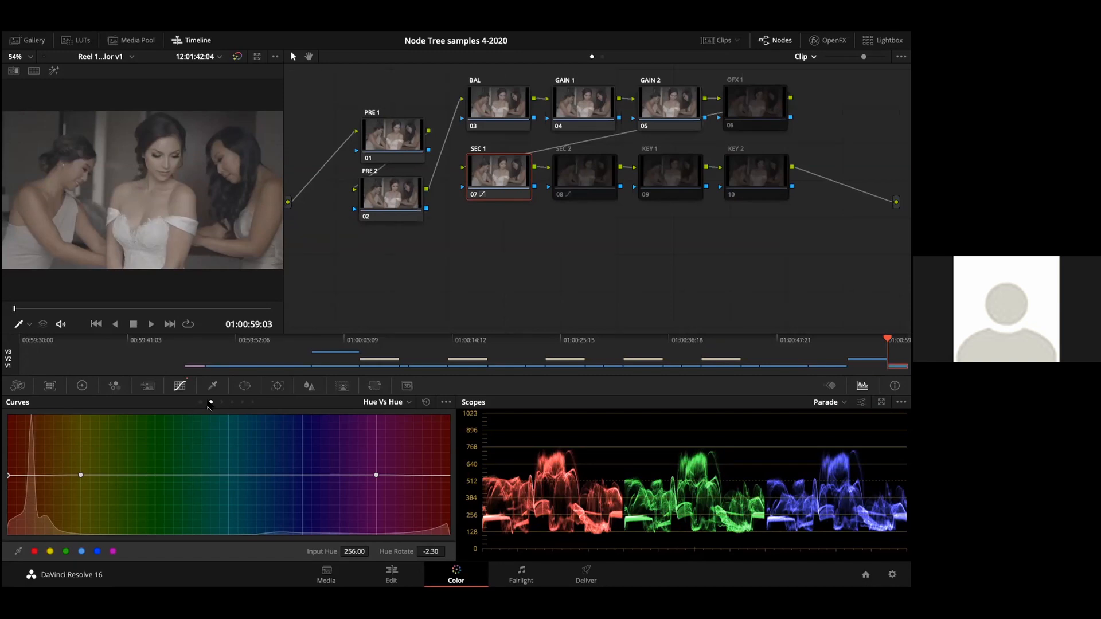
Step: Disable and re-enable the SEC 1 node to compare its effect on the image, and save the project
key("ctrl+d")
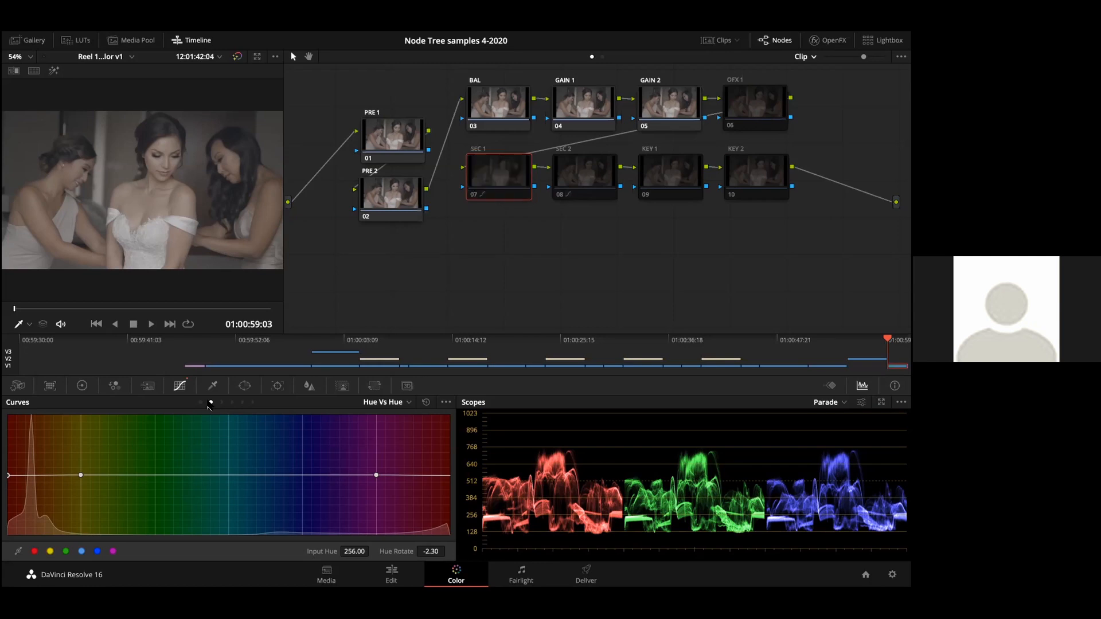
key("ctrl+d")
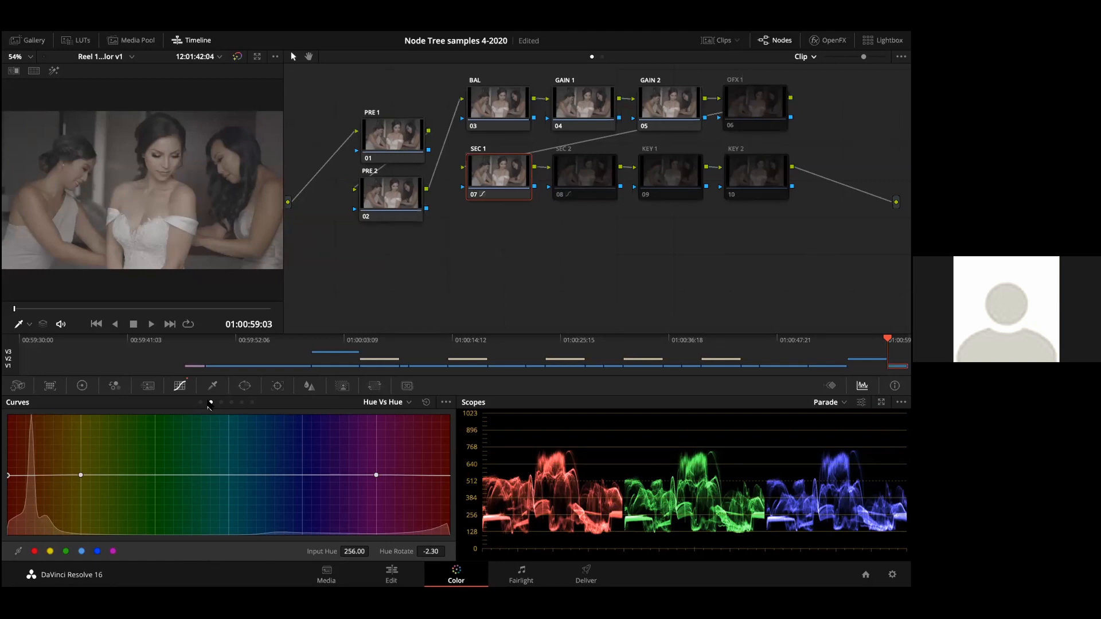
key("ctrl+s")
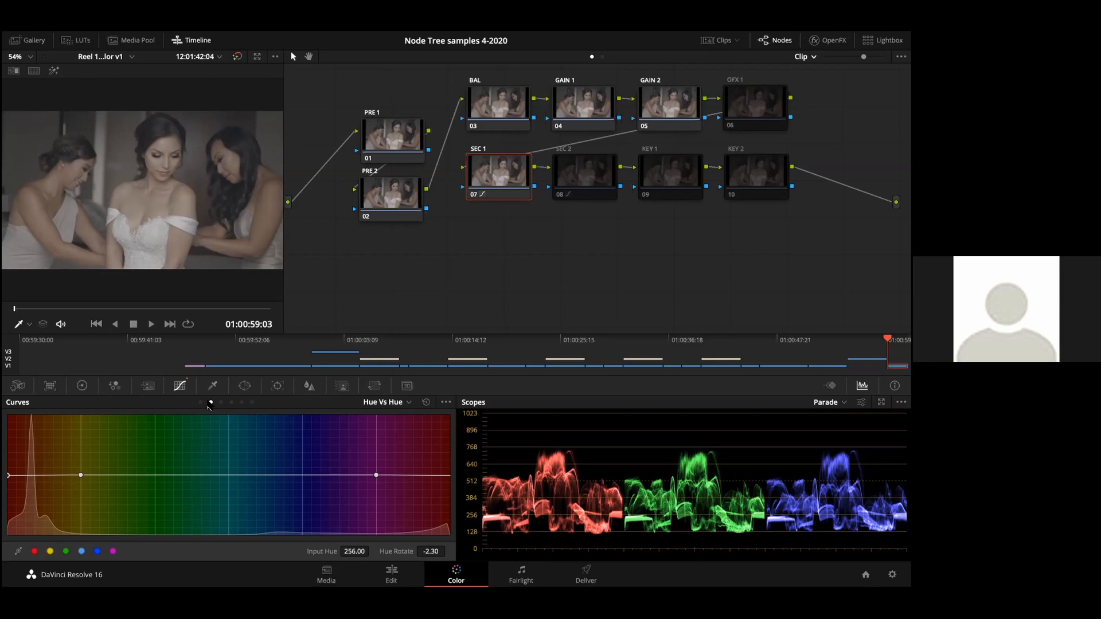
Step: Compare the Hue Vs Hue curves of SEC 2 and SEC 1, save the project, and leave SEC 2 selected
left_click(582, 170)
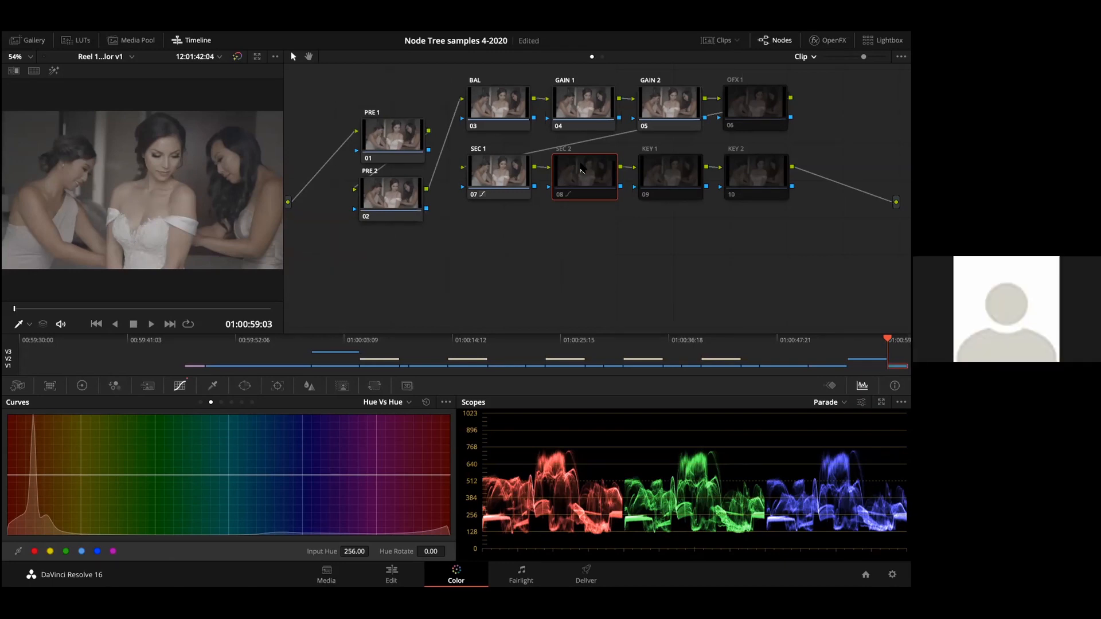
key("ctrl+s")
left_click(511, 175)
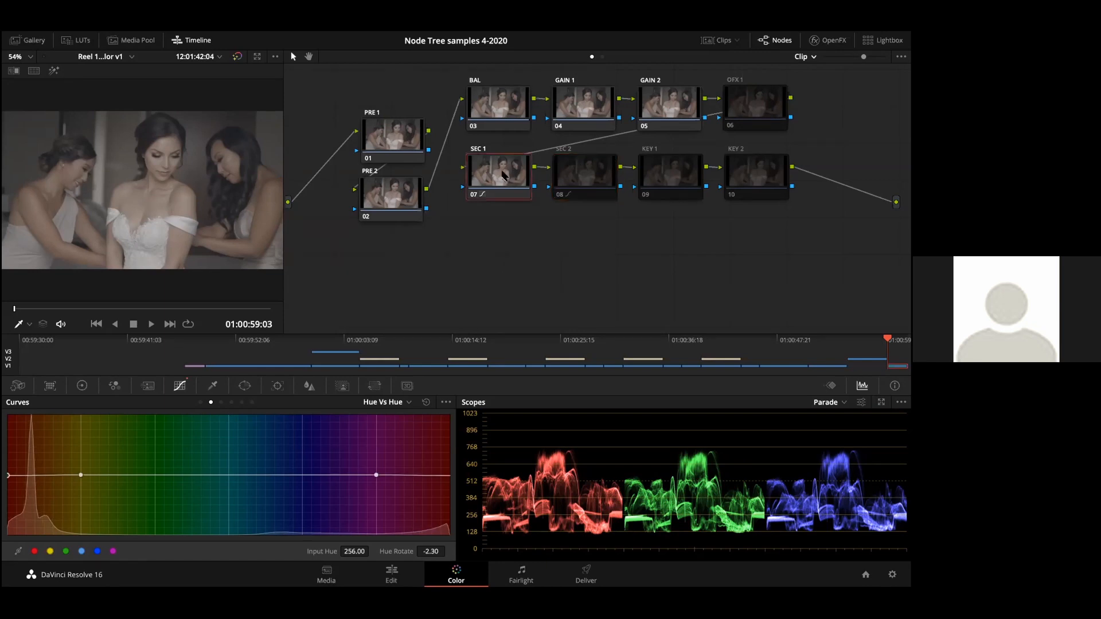
left_click(580, 174)
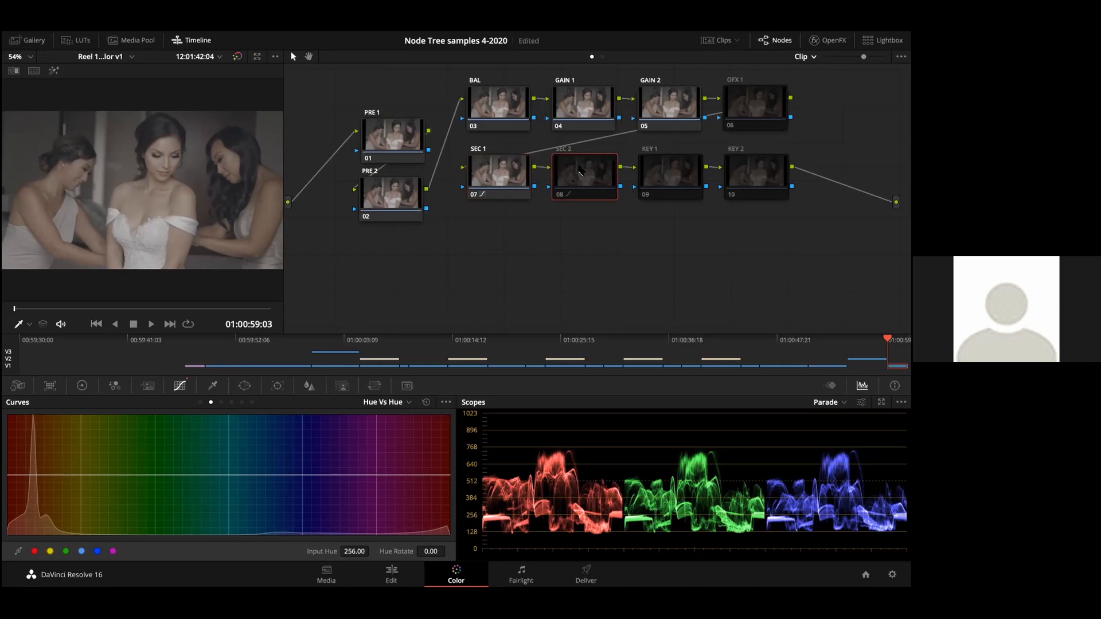
Step: Switch the SEC 2 node on and off several times to compare its effect, leaving it disabled
key("ctrl+d")
key("ctrl+d")
key("ctrl+d")
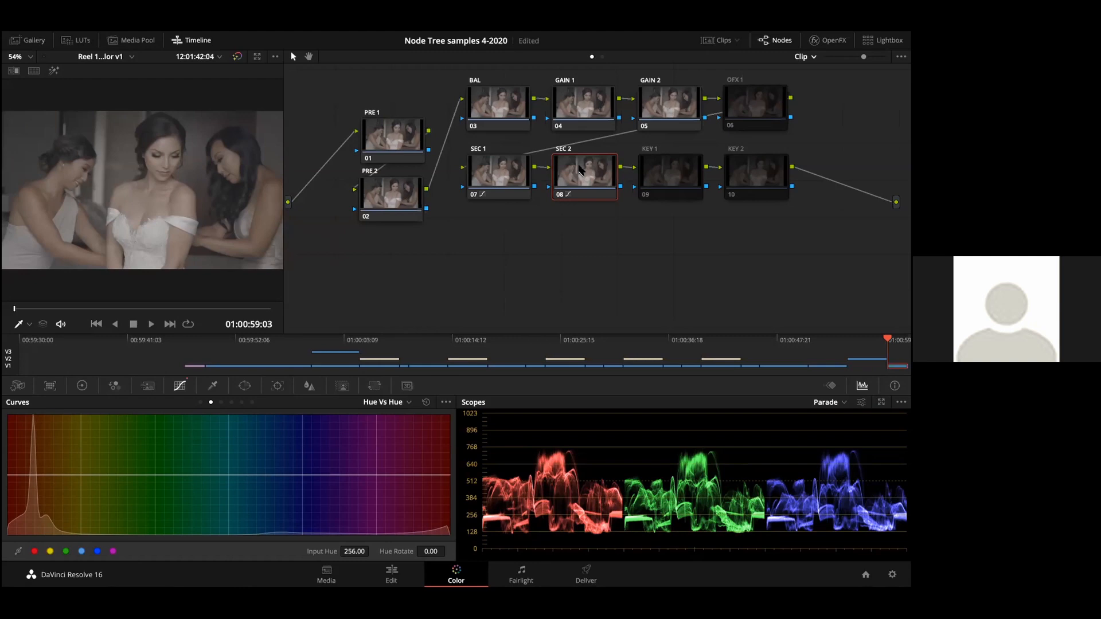
key("ctrl+d")
key("ctrl+d")
key("ctrl+d")
key("ctrl+d")
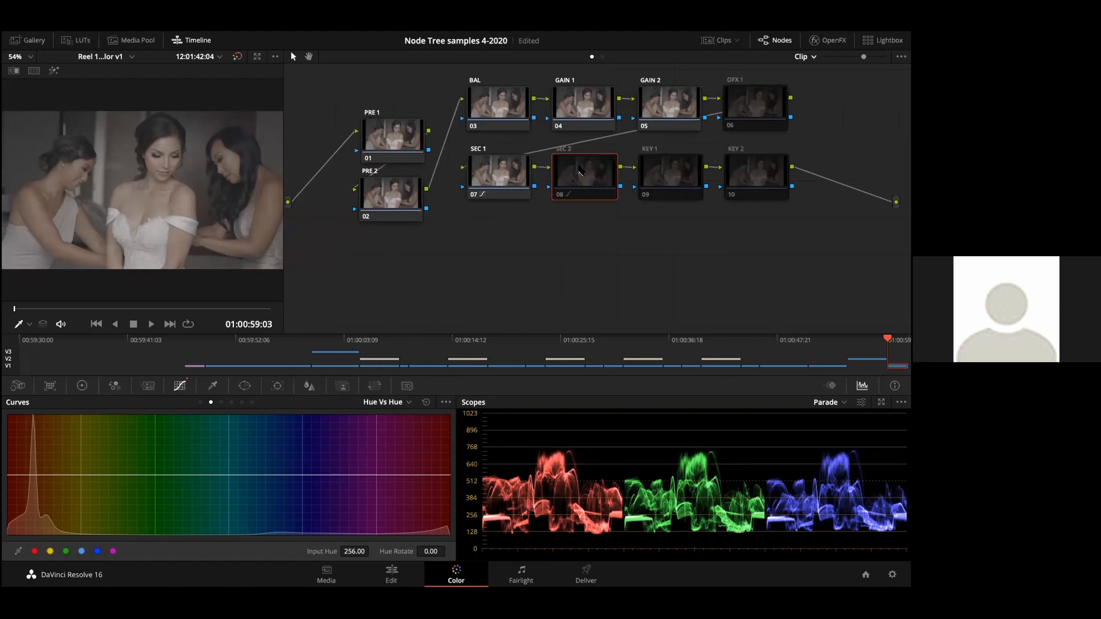
key("ctrl+d")
key("ctrl+d")
key("ctrl+d")
key("ctrl+d")
key("ctrl+d")
Step: Check the KEY 1 and KEY 2 nodes, leave KEY 1 selected and disabled, and save the project
left_click(647, 172)
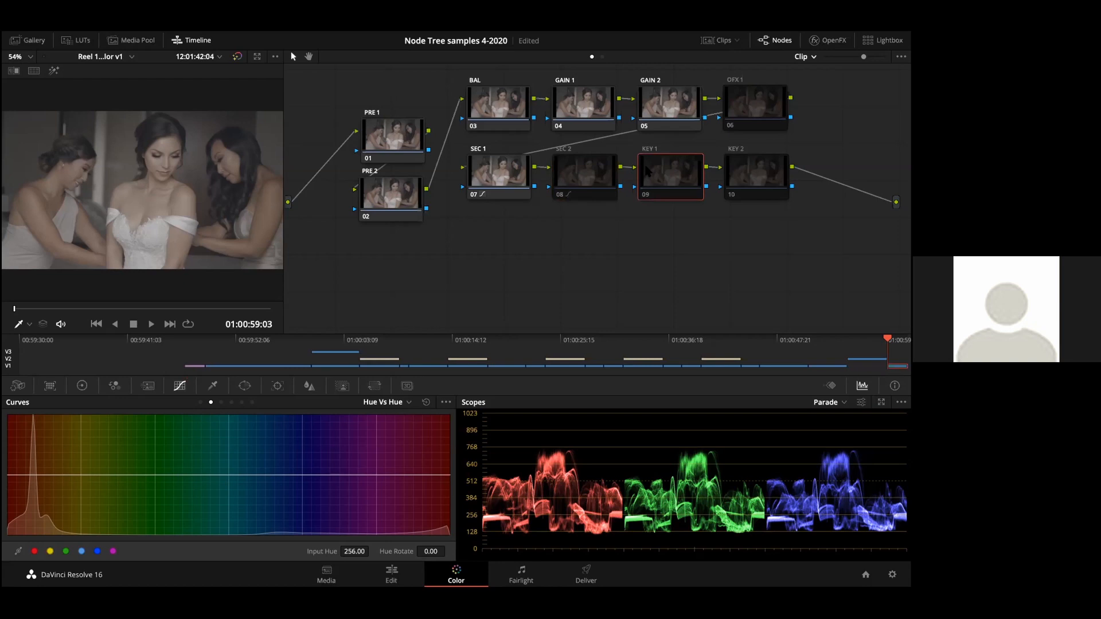
left_click(741, 176)
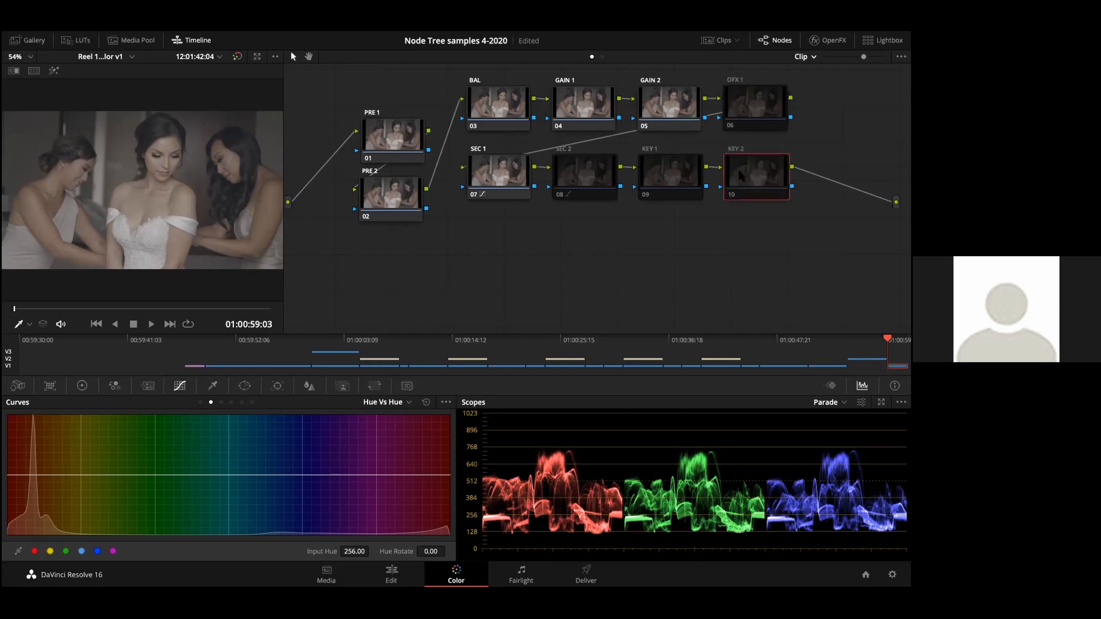
left_click(667, 176)
key("ctrl+d")
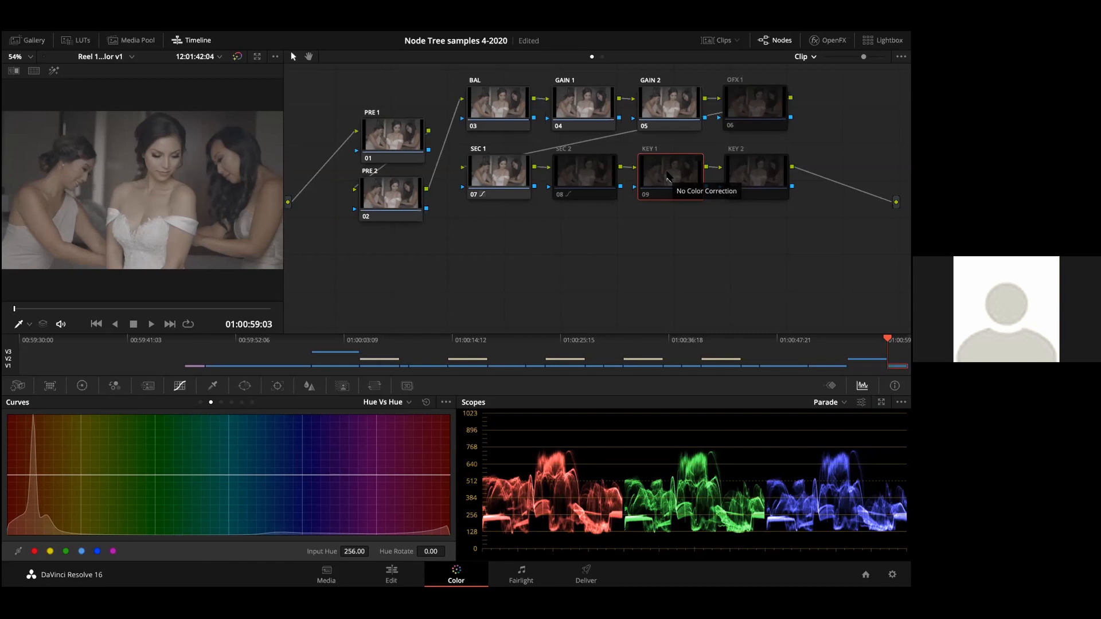
key("super+s")
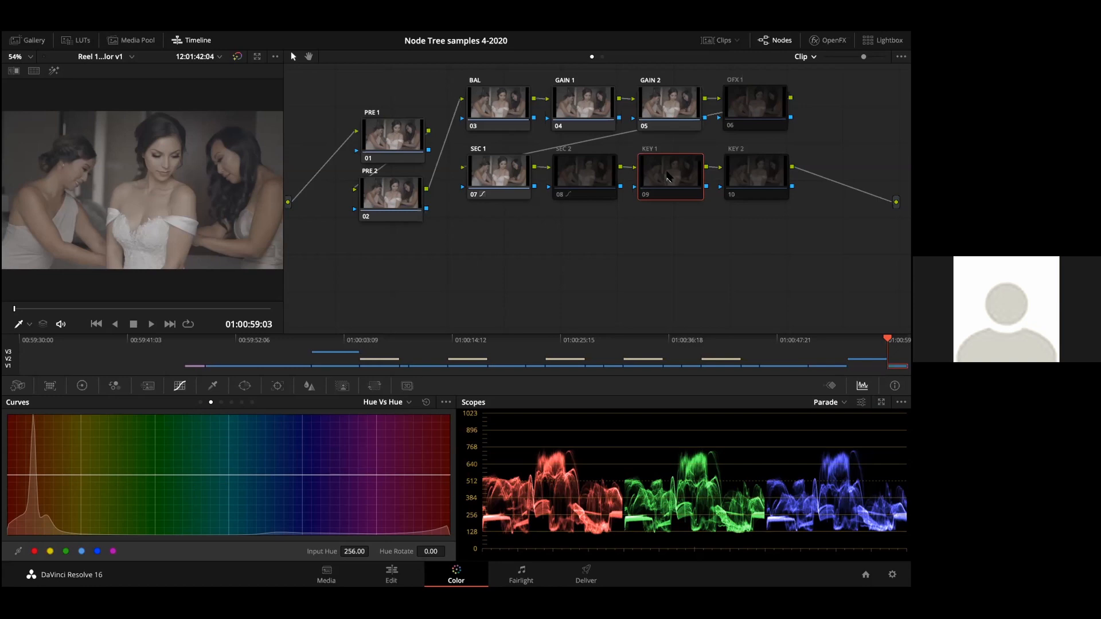
Step: Switch KEY 1 and KEY 2 on and off to show their place in the tree, leaving both disabled
key("ctrl+d")
key("ctrl+d")
key("ctrl+d")
key("ctrl+d")
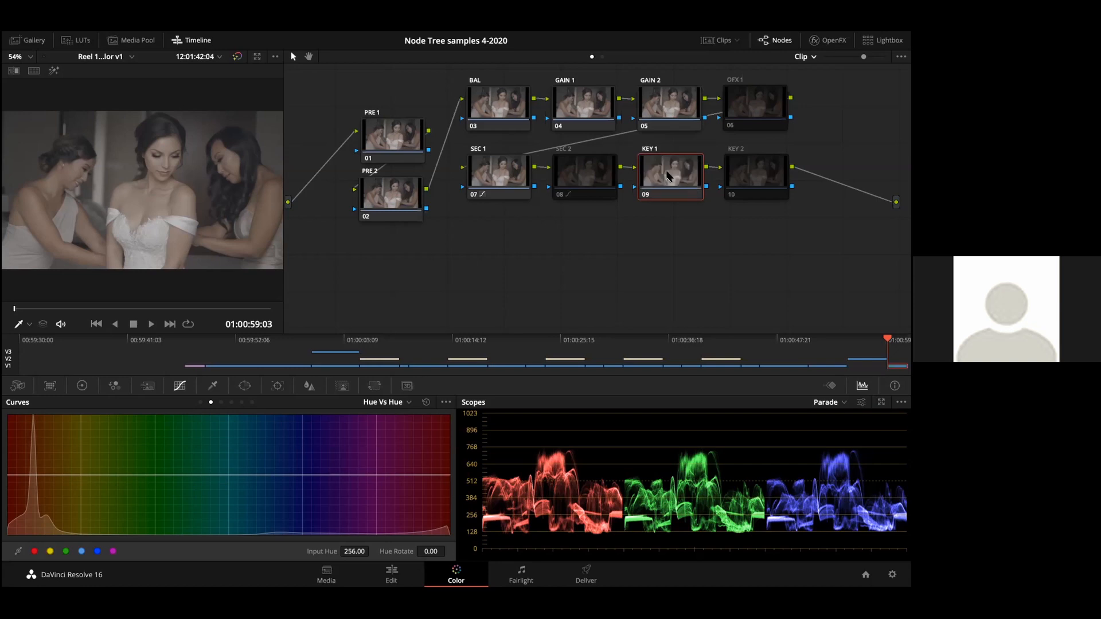
left_click(750, 175)
key("ctrl+d")
key("ctrl+d")
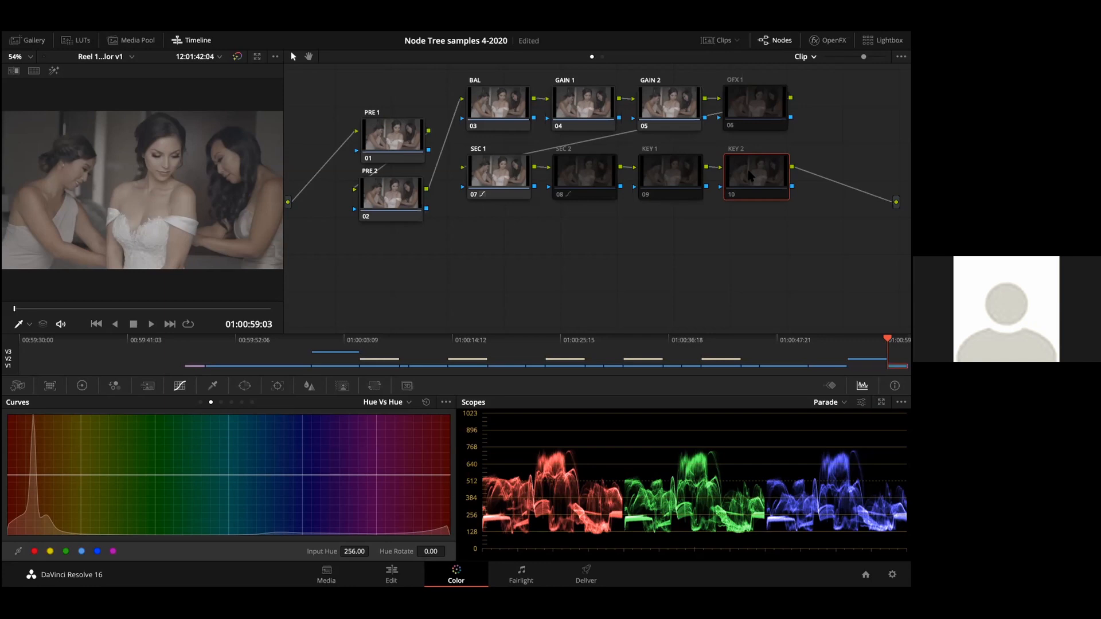
Step: Switch the clip to its next grade version, and enable the WIN 1 node with its circular power window shown
key("super+n")
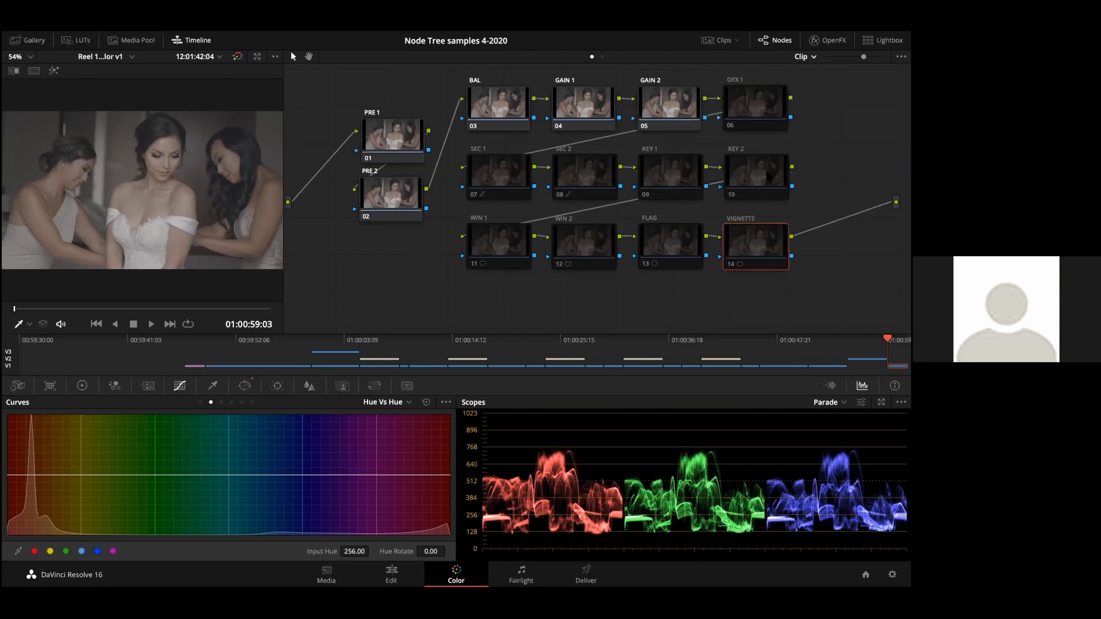
left_click(499, 243)
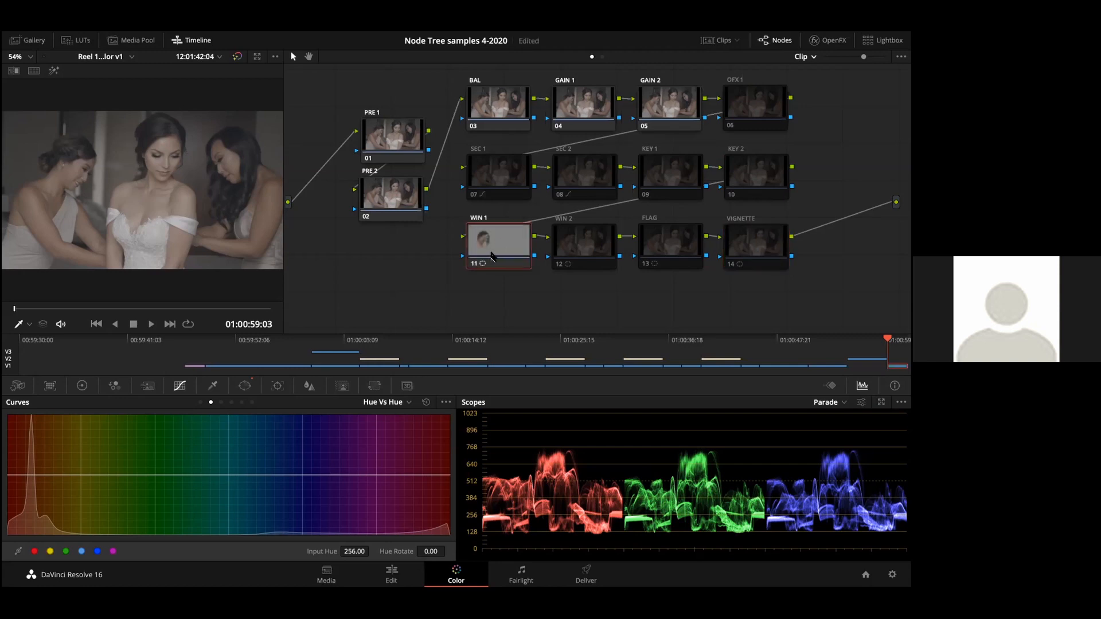
left_click(244, 386)
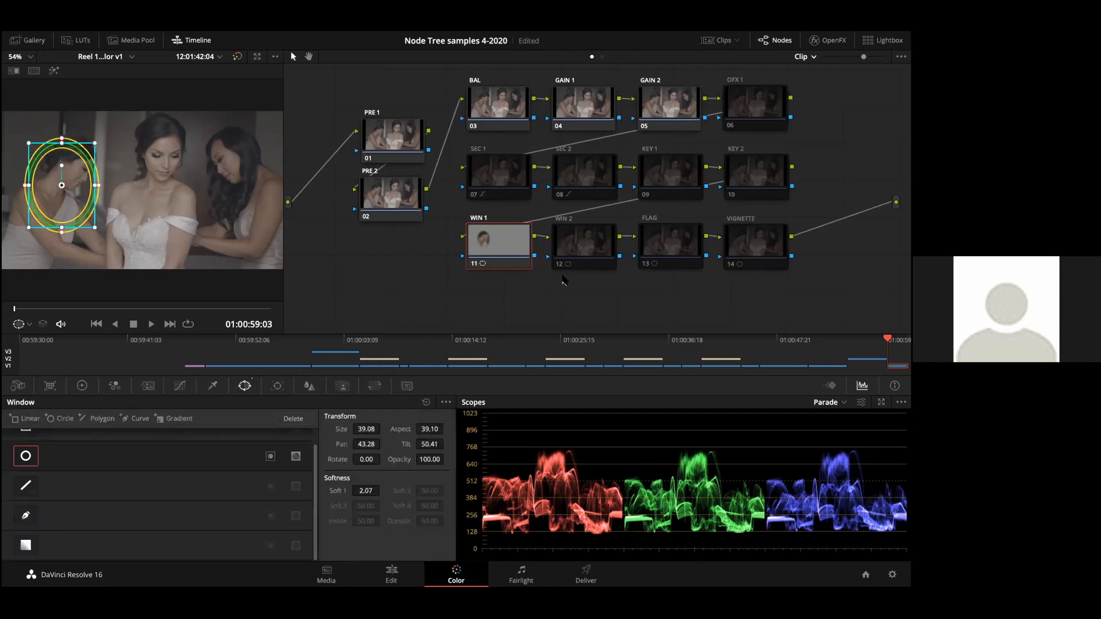
Step: Enable the WIN 2 node and compare its circular window with the one on WIN 1
left_click(586, 239)
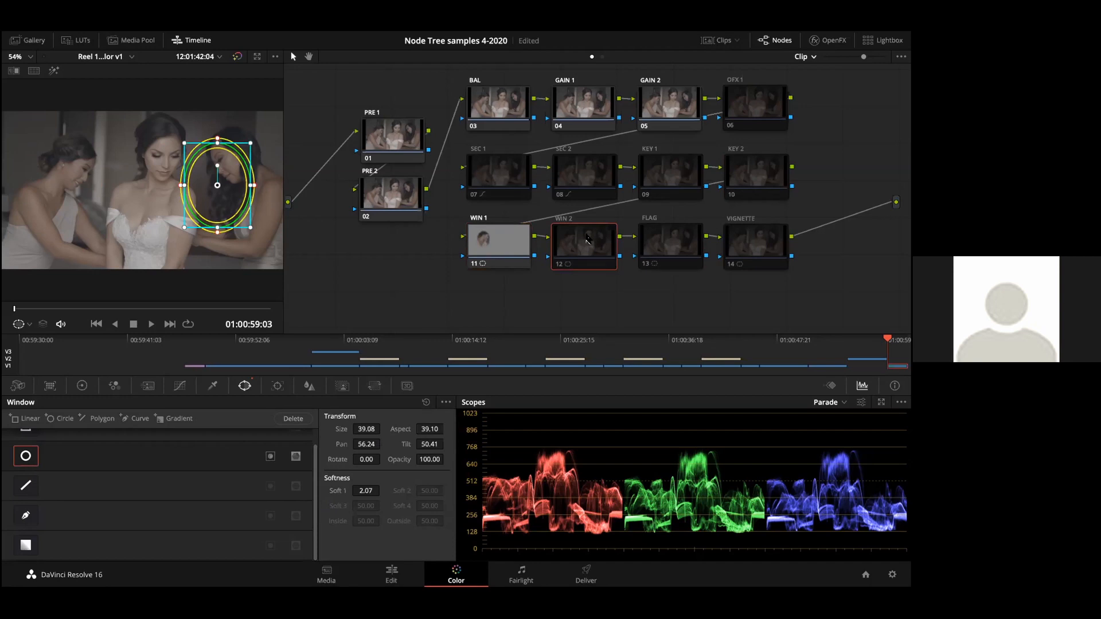
left_click(500, 246)
left_click(590, 244)
left_click(491, 236)
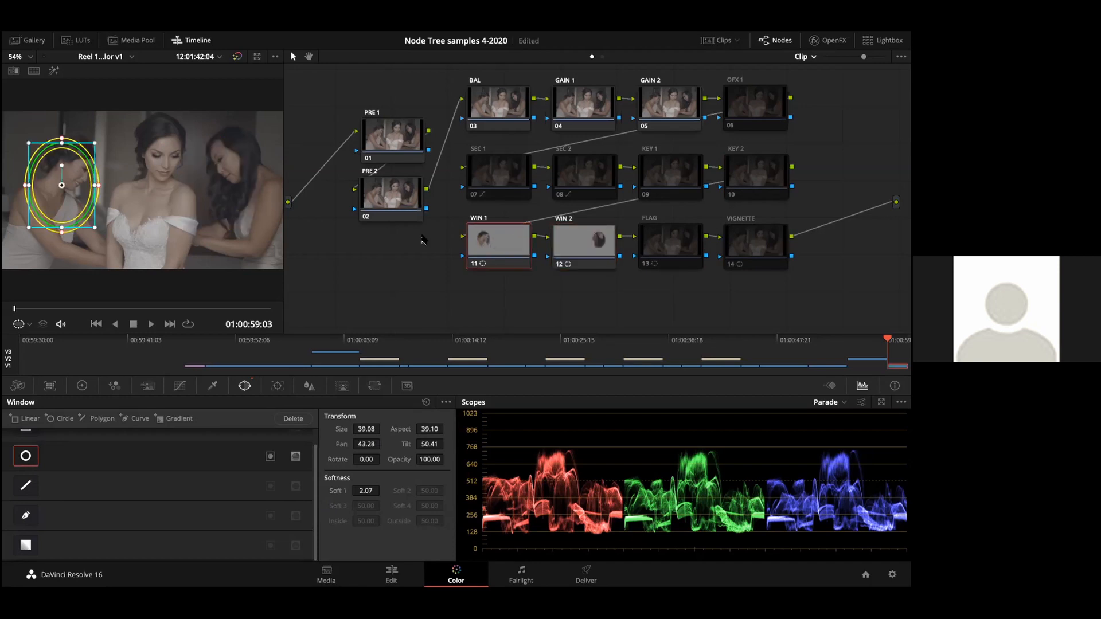
Step: Fit WIN 2's oval window over the right bridesmaid's face at about pan 57.89, tilt 50.90 and rotation -19.06
left_click(580, 230)
left_click_drag(208, 176, 230, 160)
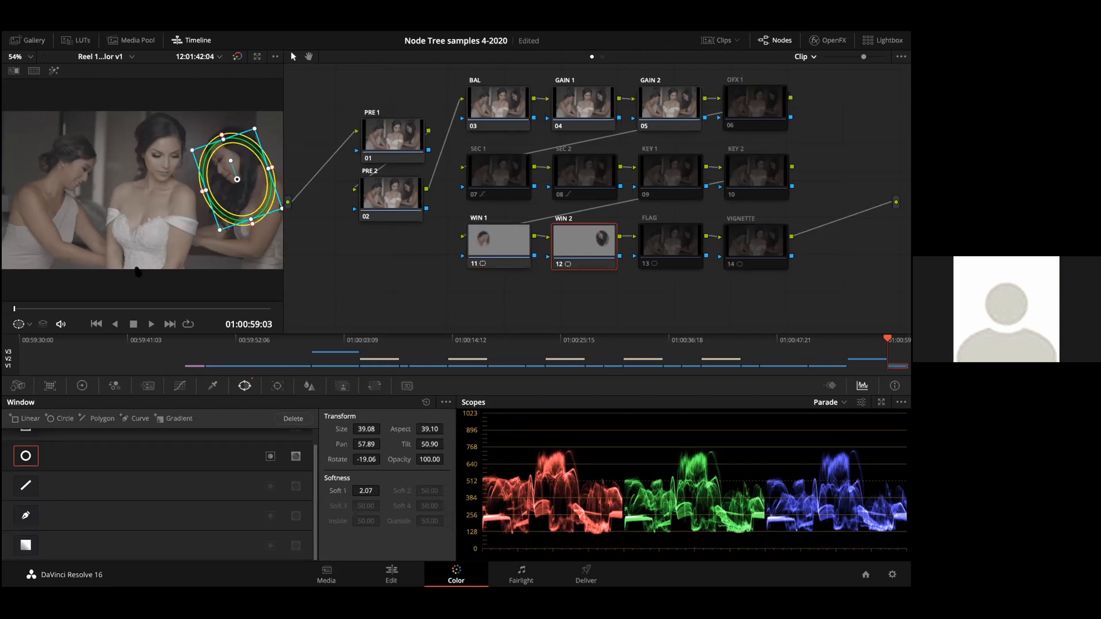
Step: Rotate WIN 1's oval window over the left bridesmaid to about 22.47, and disable both WIN 1 and WIN 2
left_click(491, 246)
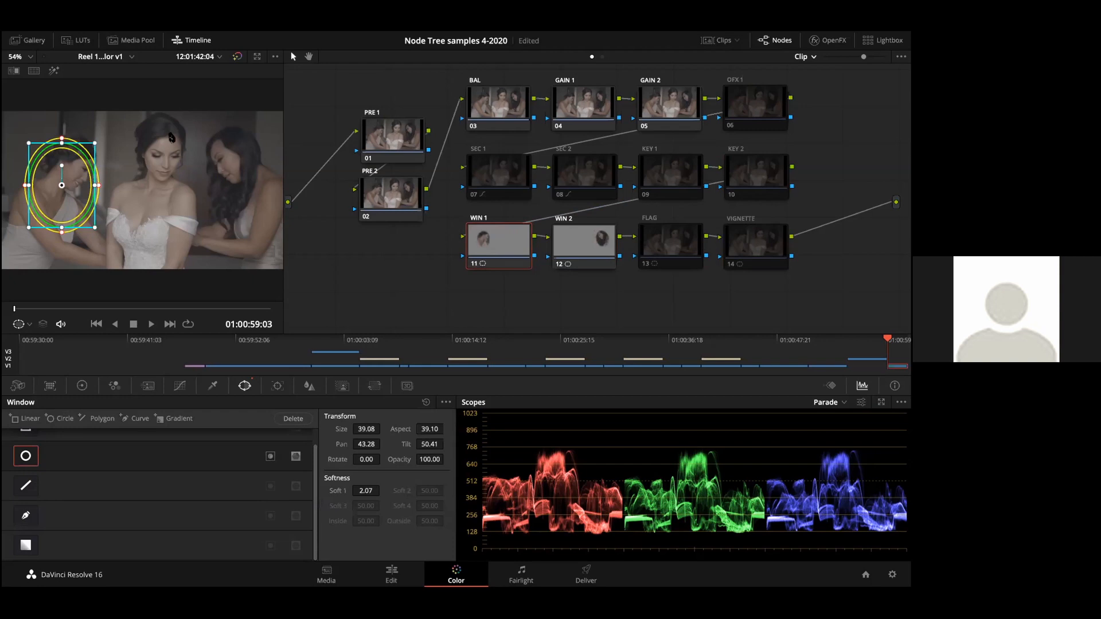
left_click_drag(55, 163, 63, 166)
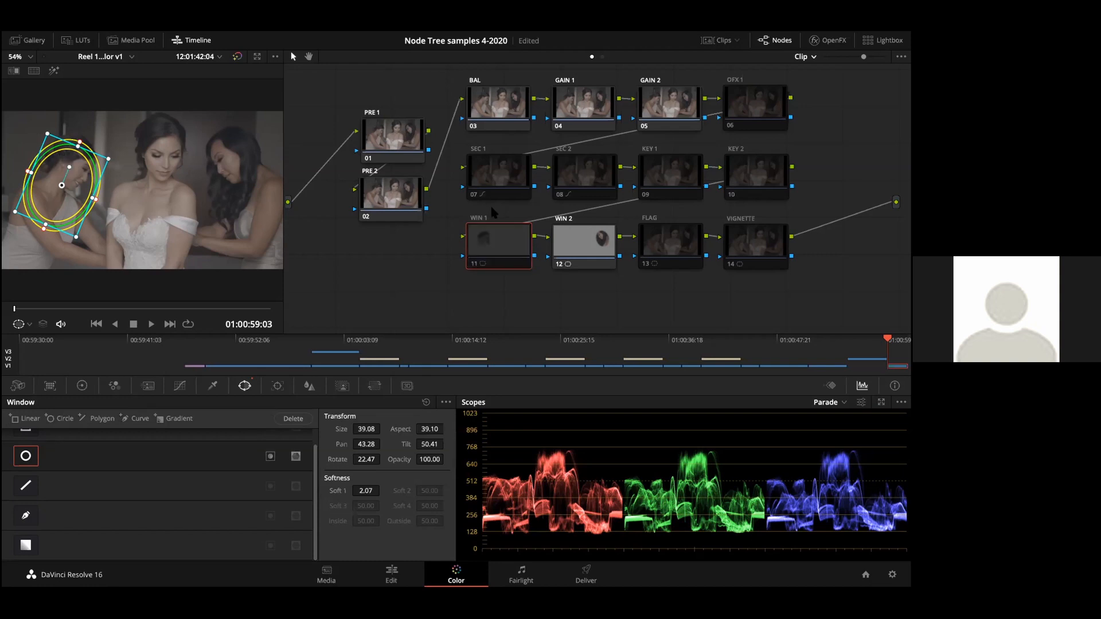
left_click(590, 236)
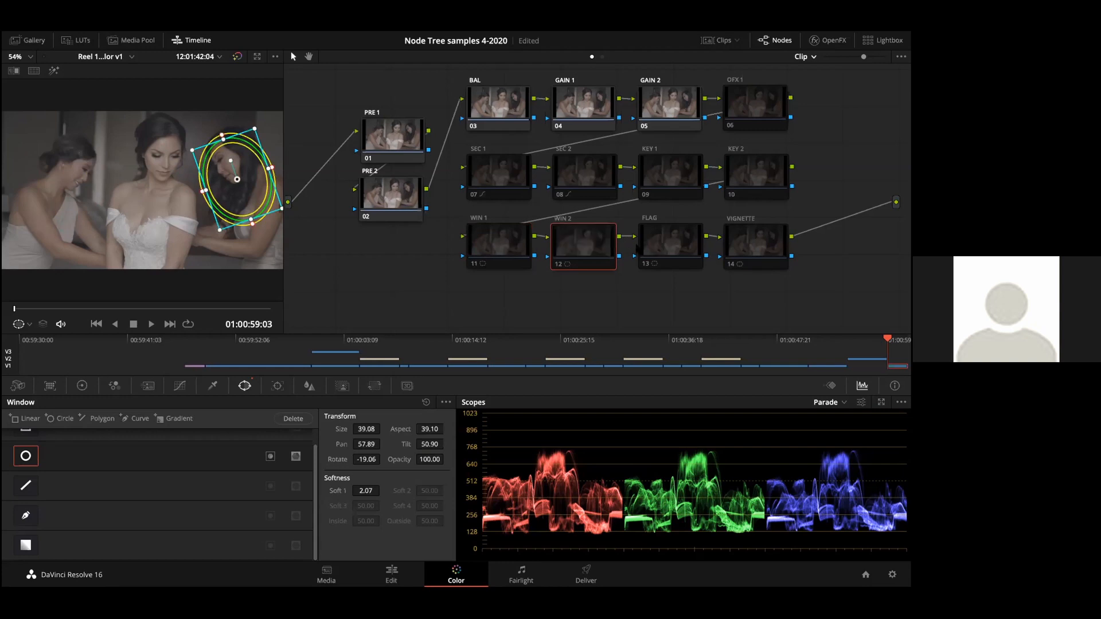
Step: Place the FLAG node's window across the lower part of the image at pan 57.30, tilt 42.07 and rotation -83.05
left_click(674, 248)
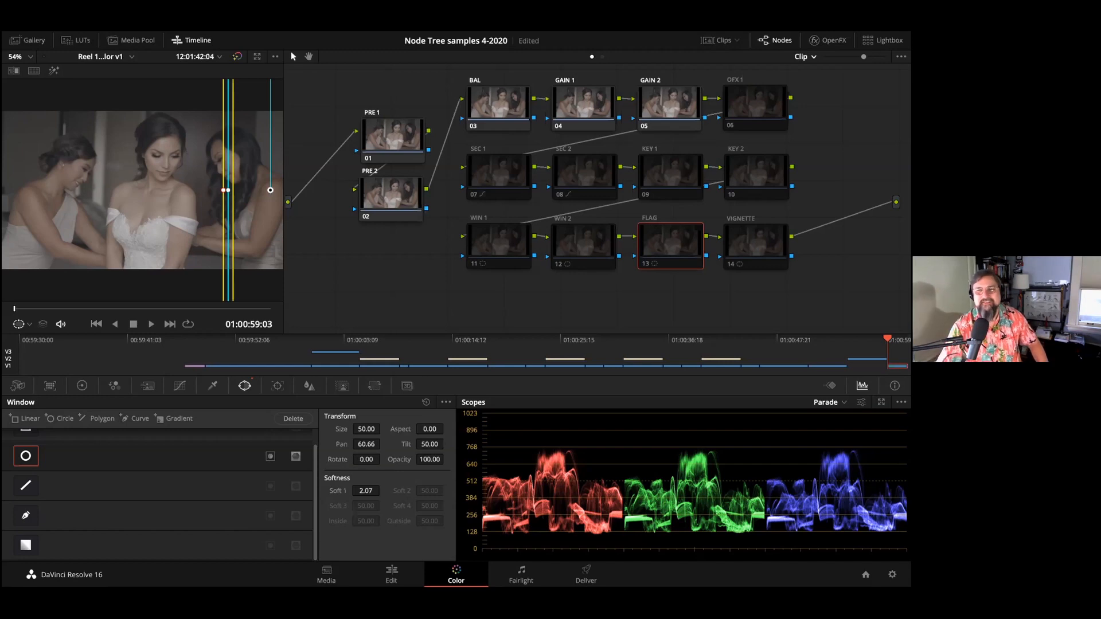
left_click_drag(385, 455, 383, 459)
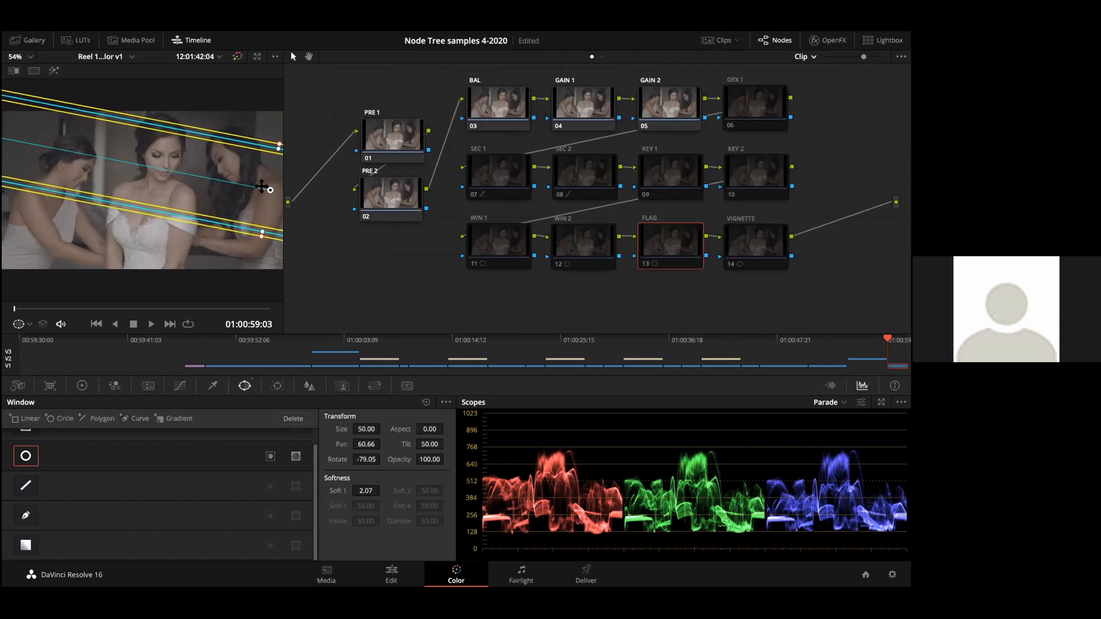
left_click_drag(268, 189, 227, 283)
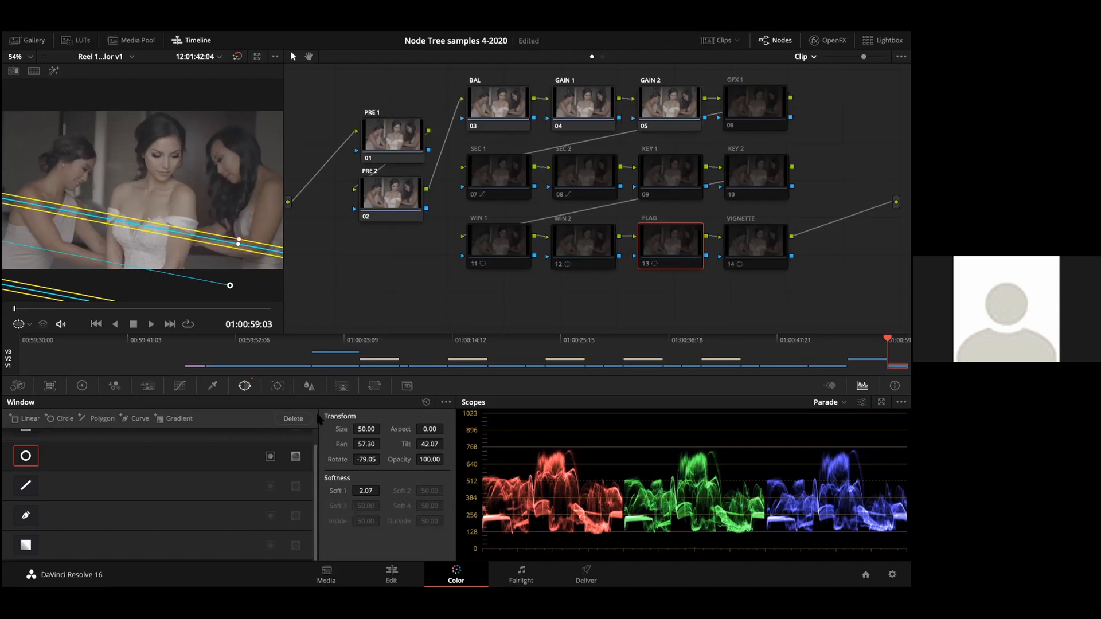
left_click_drag(363, 454, 365, 463)
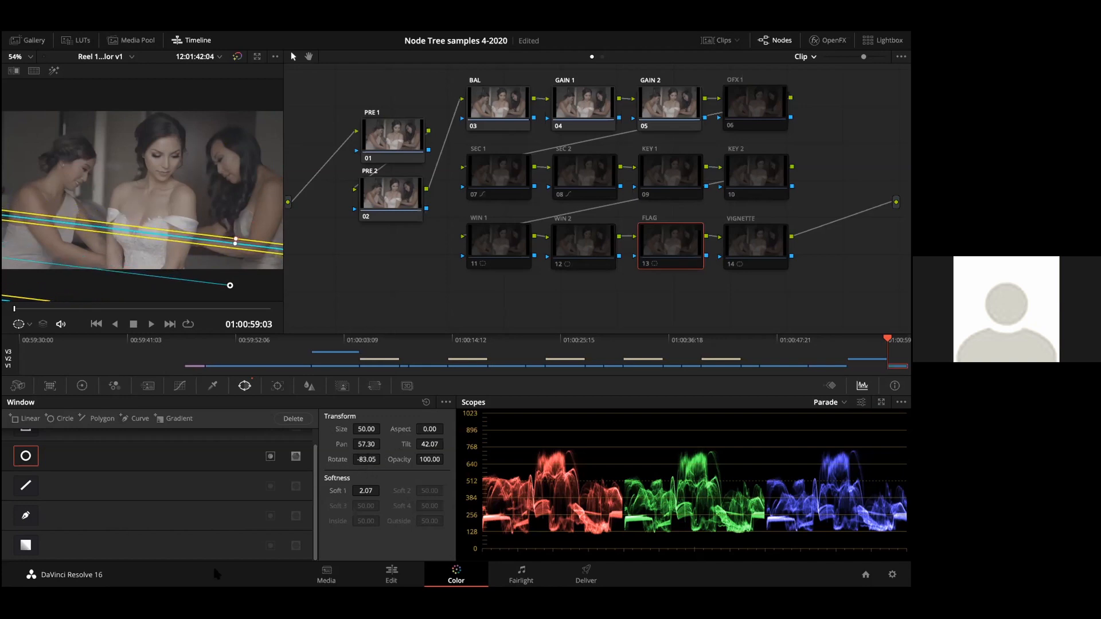
Step: Enable the FLAG node and lower its primary gain to 0.79 to darken the dress area
left_click(82, 385)
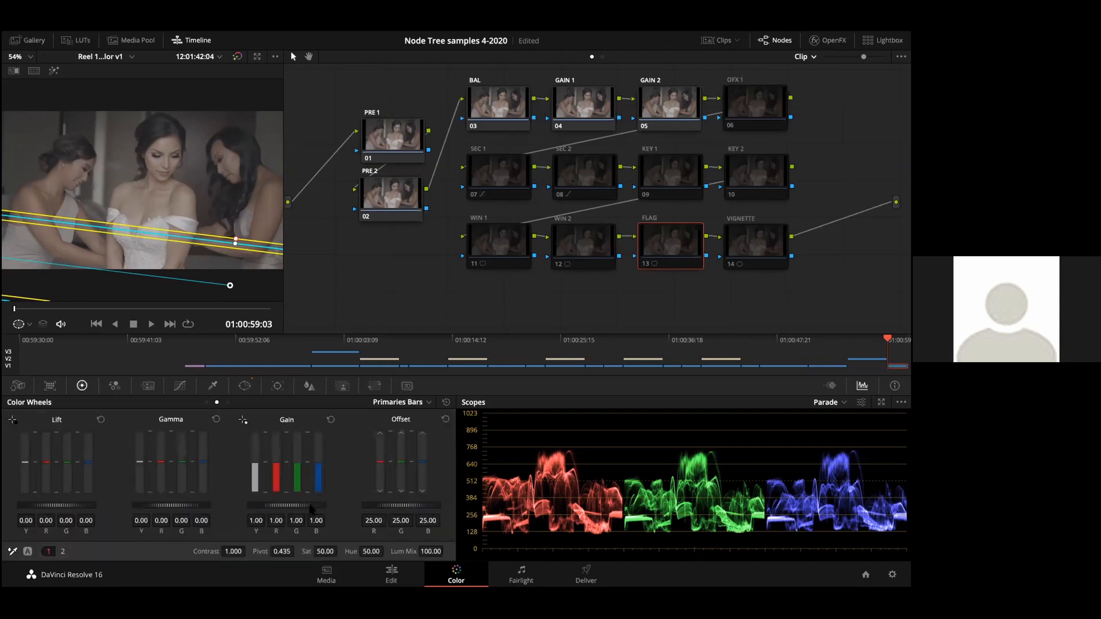
left_click_drag(316, 509, 307, 504)
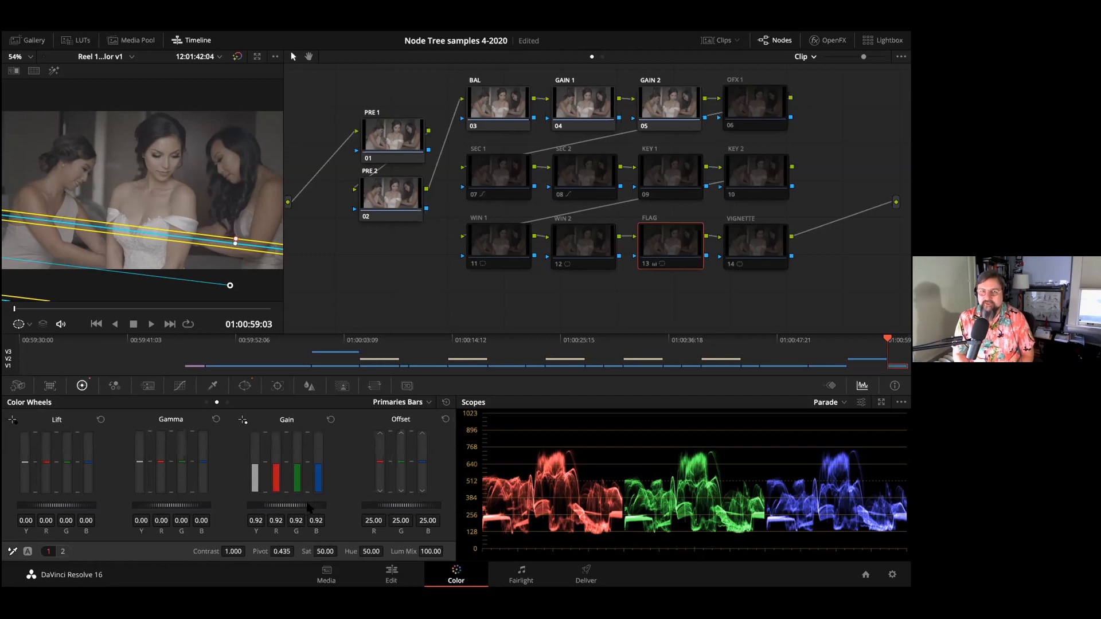
key("super+d")
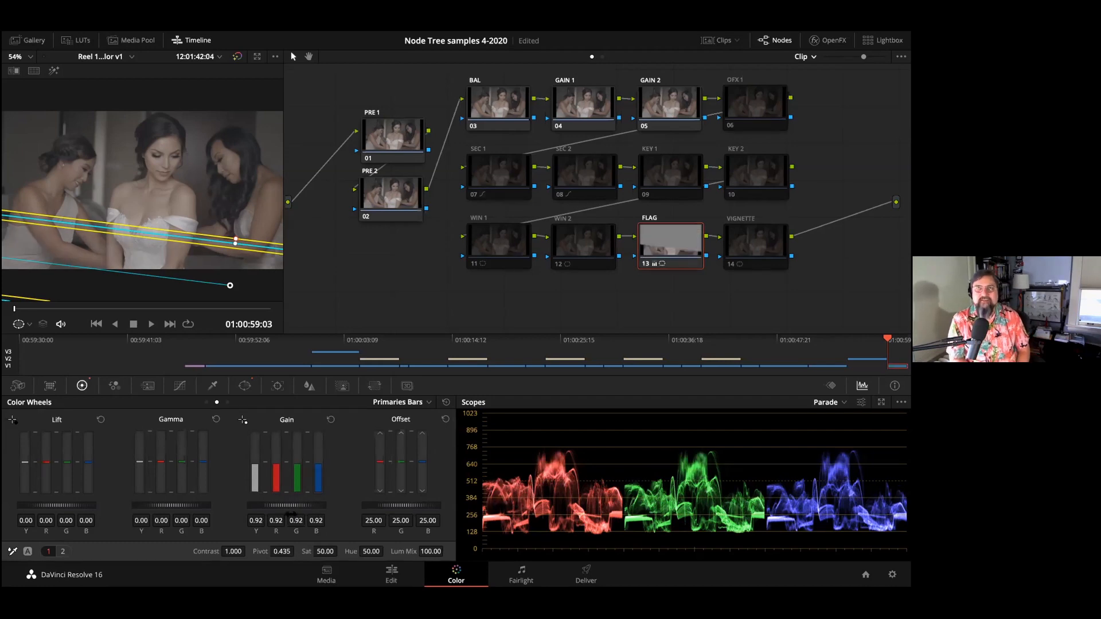
left_click_drag(287, 508, 280, 508)
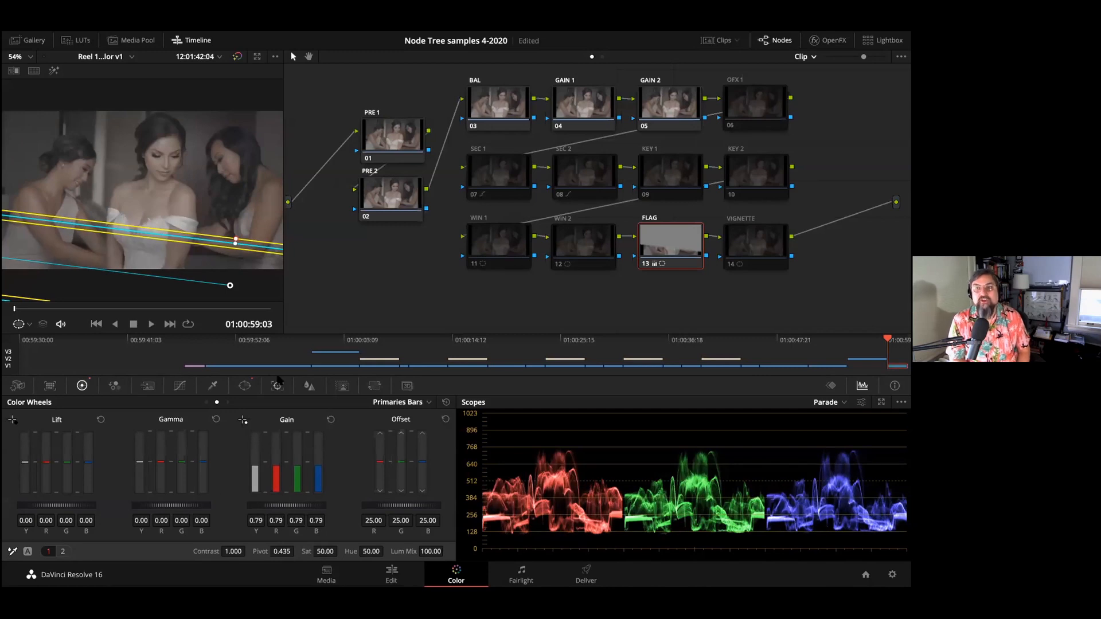
Step: Soften the FLAG window's edge to 6.19, ease the node's gain to 0.90, and save the project
left_click(245, 387)
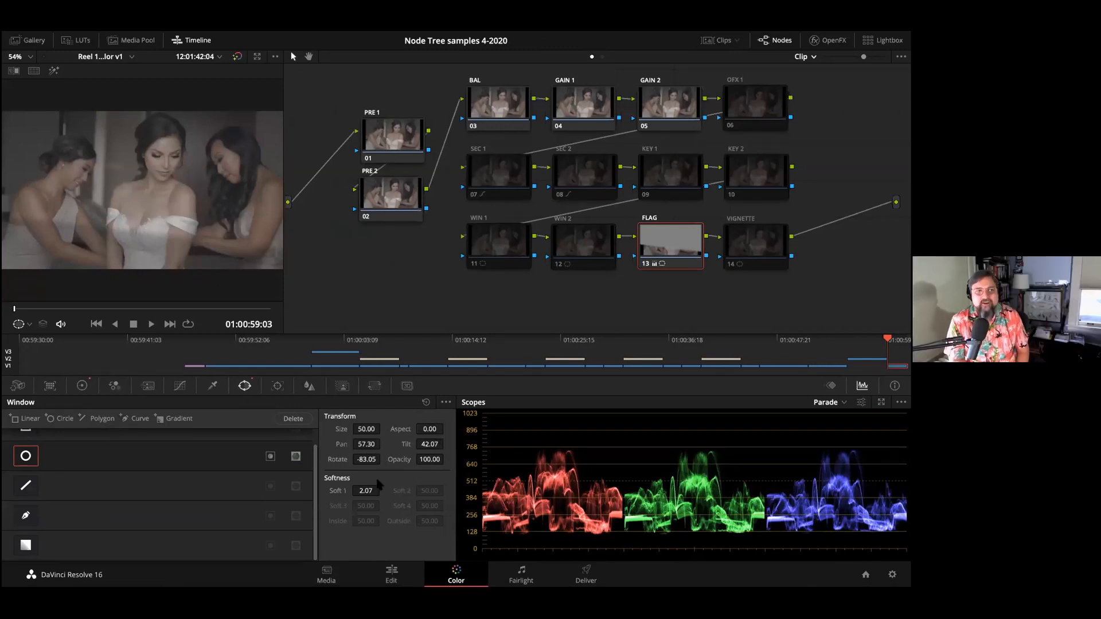
mouse_move(360, 486)
left_mouse_down()
mouse_move(383, 490)
mouse_move(361, 491)
left_mouse_up()
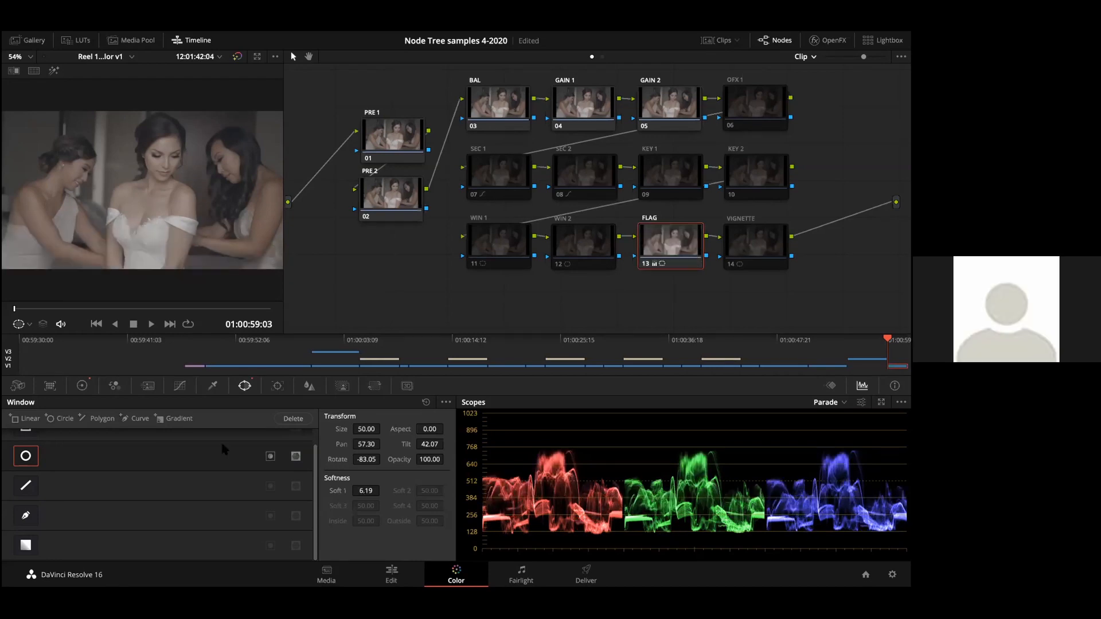
left_click(82, 385)
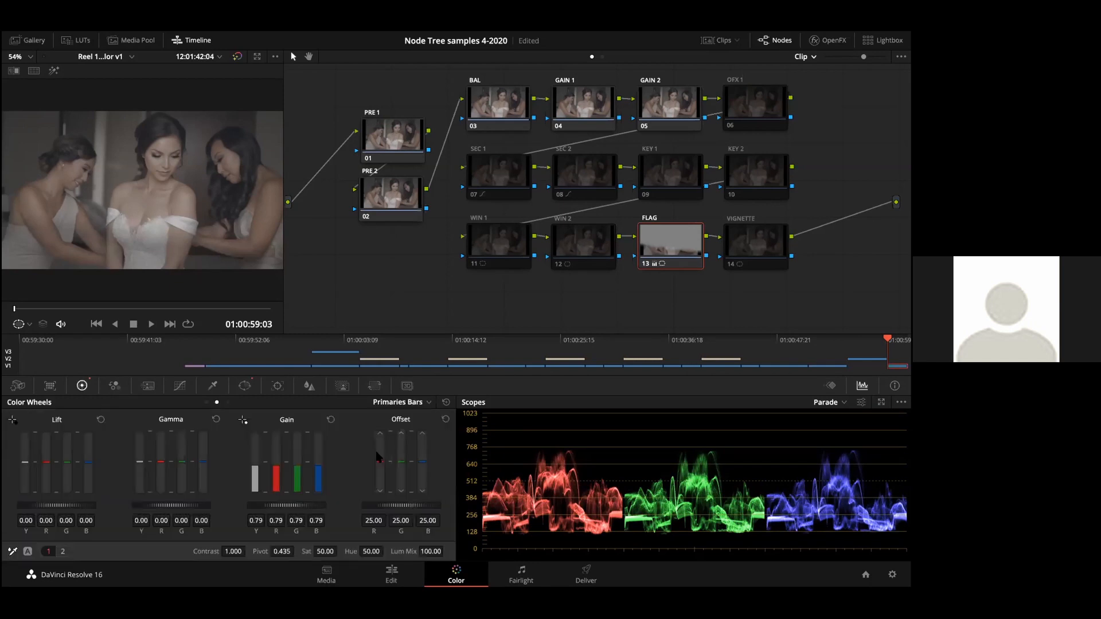
left_click_drag(281, 505, 299, 506)
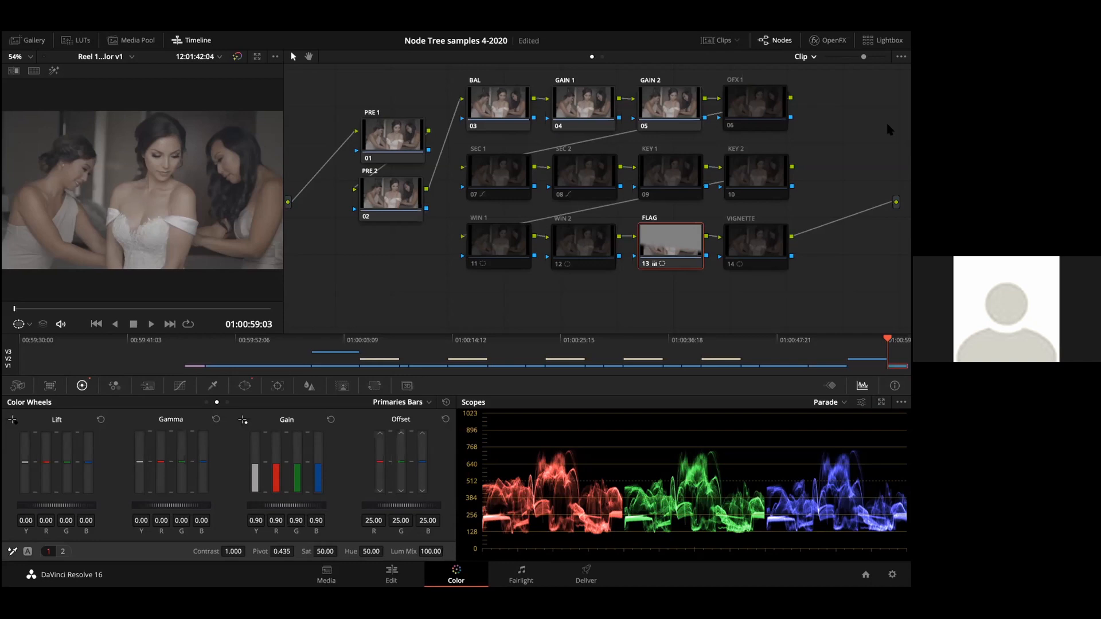
key("super+s")
Step: Disable the FLAG node, and enable the VIGNETTE node with its gain lowered to 0.95
key("ctrl+d")
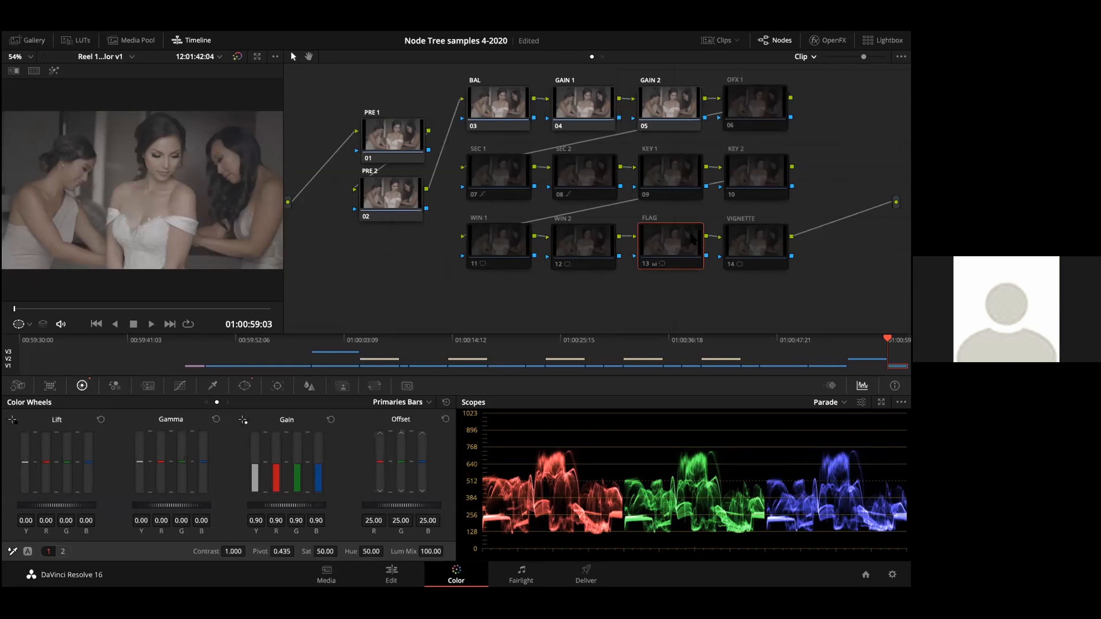
left_click(742, 240)
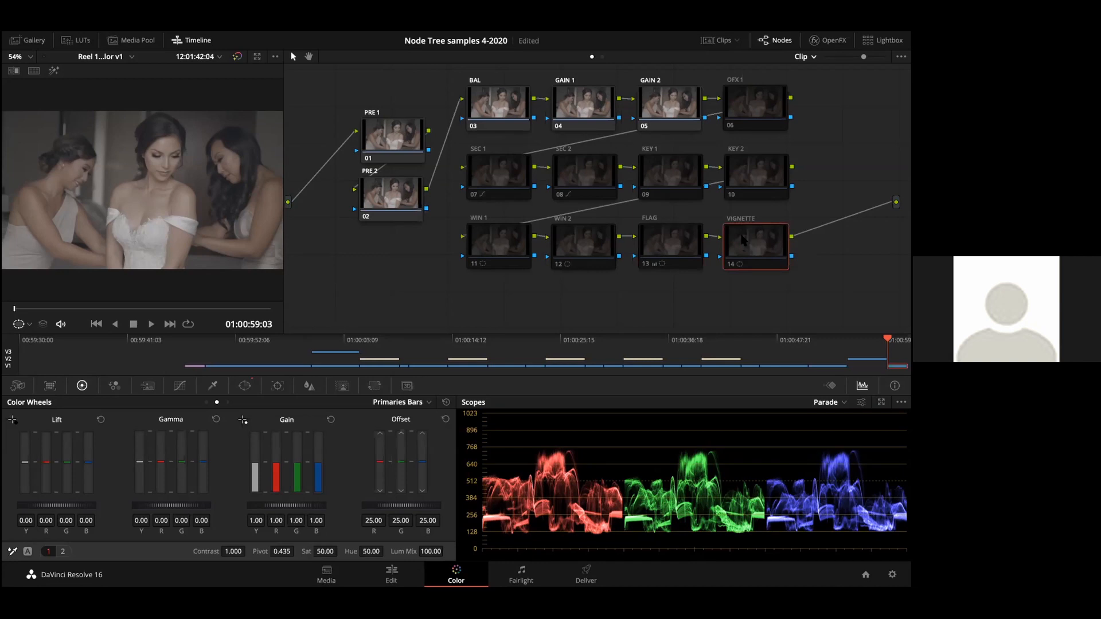
key("super+d")
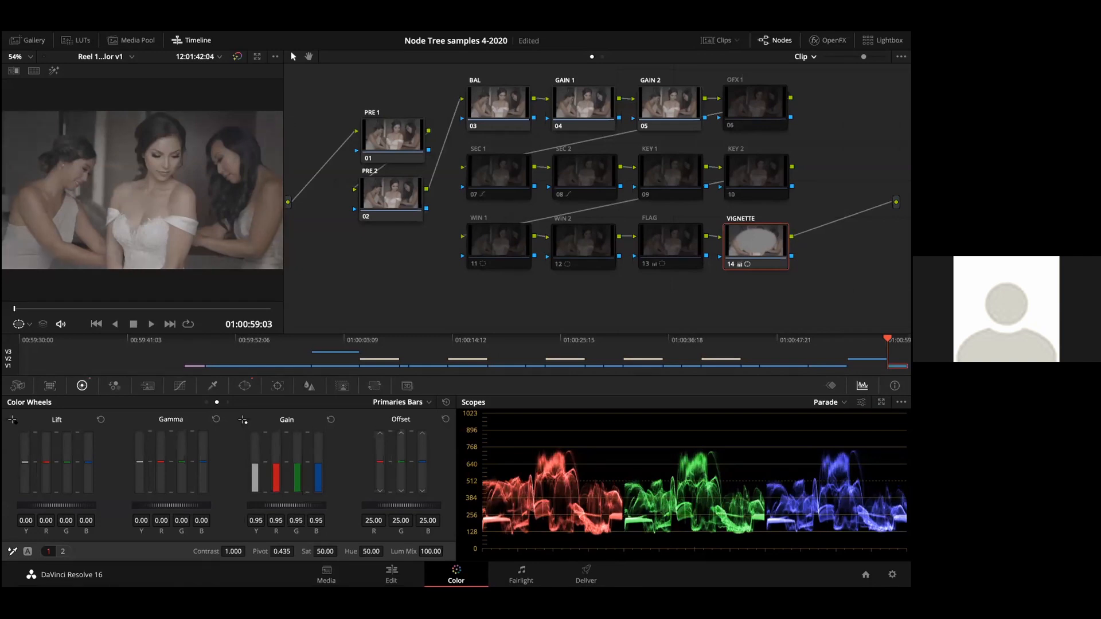
Step: Lower the VIGNETTE node's gain to 0.87 and enlarge its circular window to size 58.18, aspect 73.50 and softness 3.89
left_click_drag(280, 505, 255, 505)
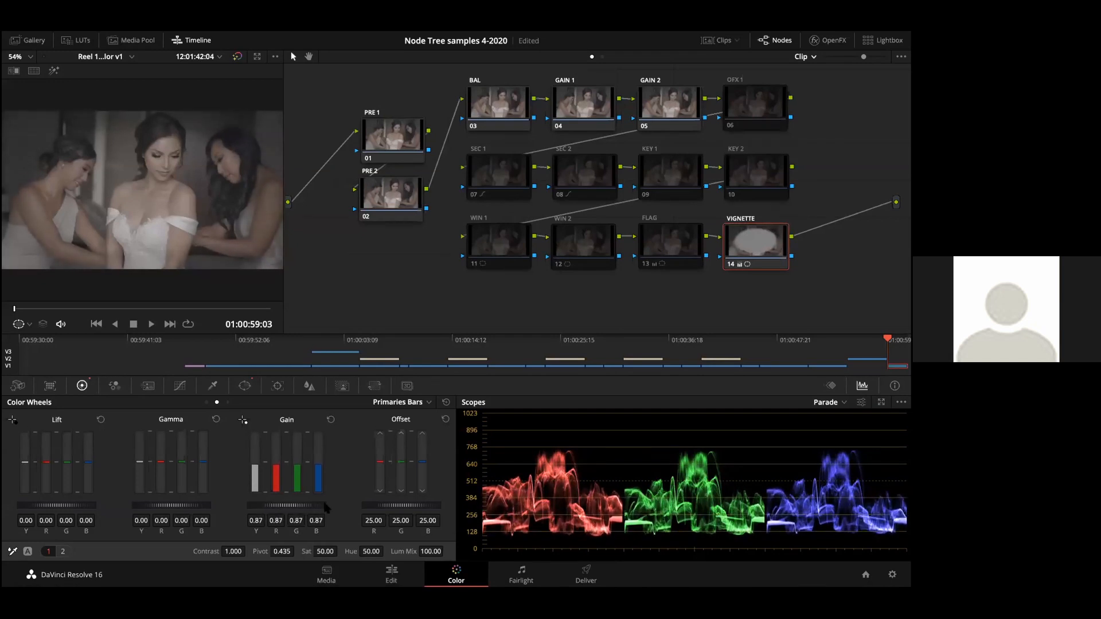
left_click(244, 386)
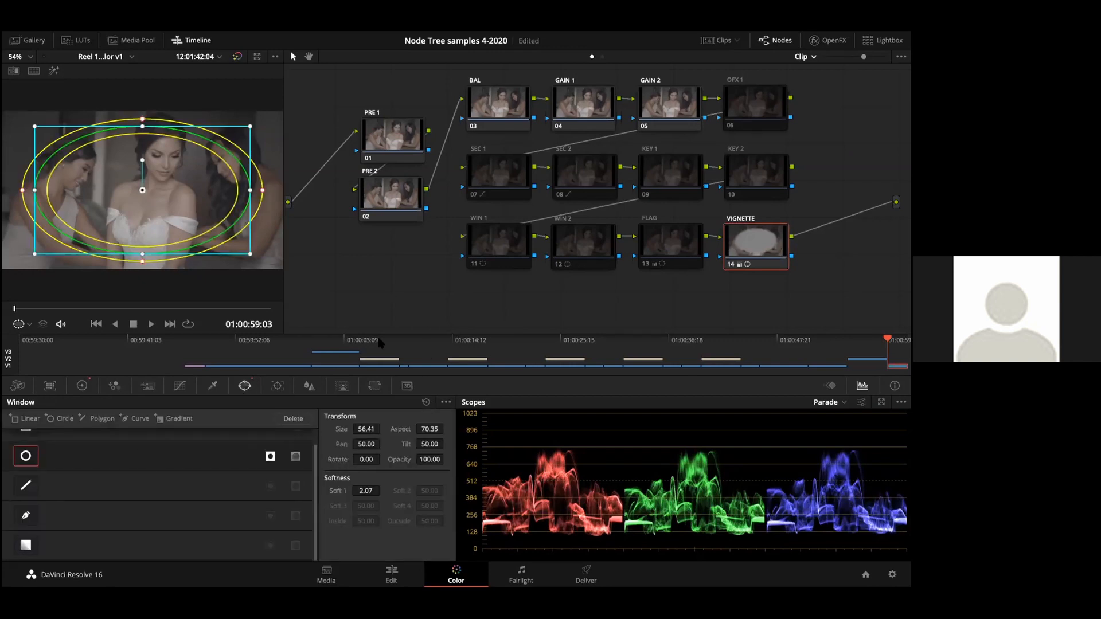
left_click_drag(262, 191, 274, 190)
left_click_drag(142, 255, 145, 262)
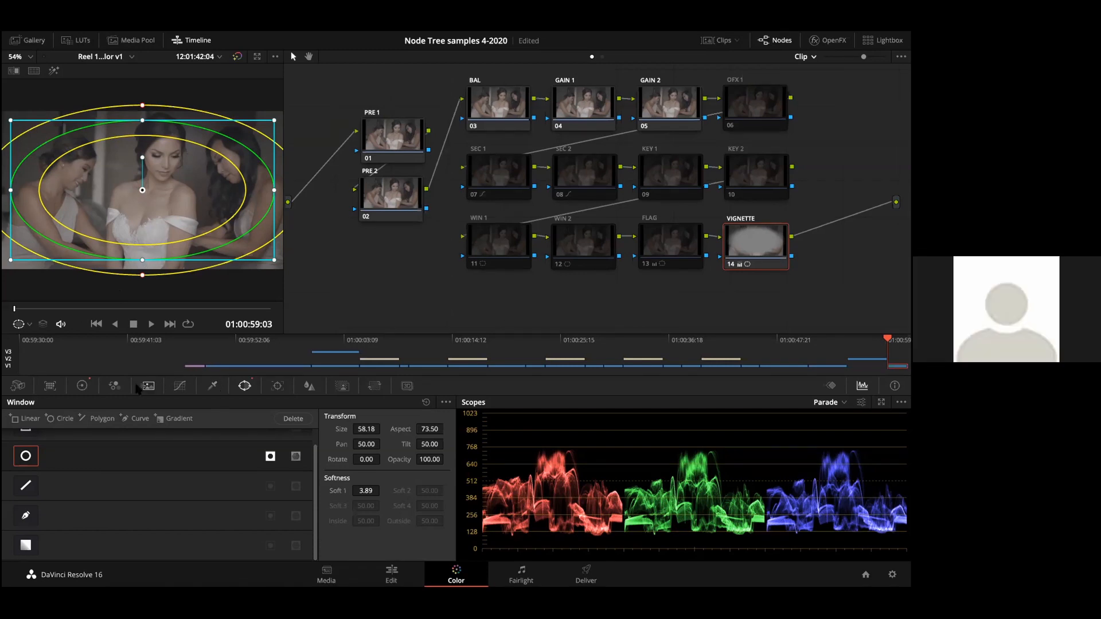
left_click(81, 388)
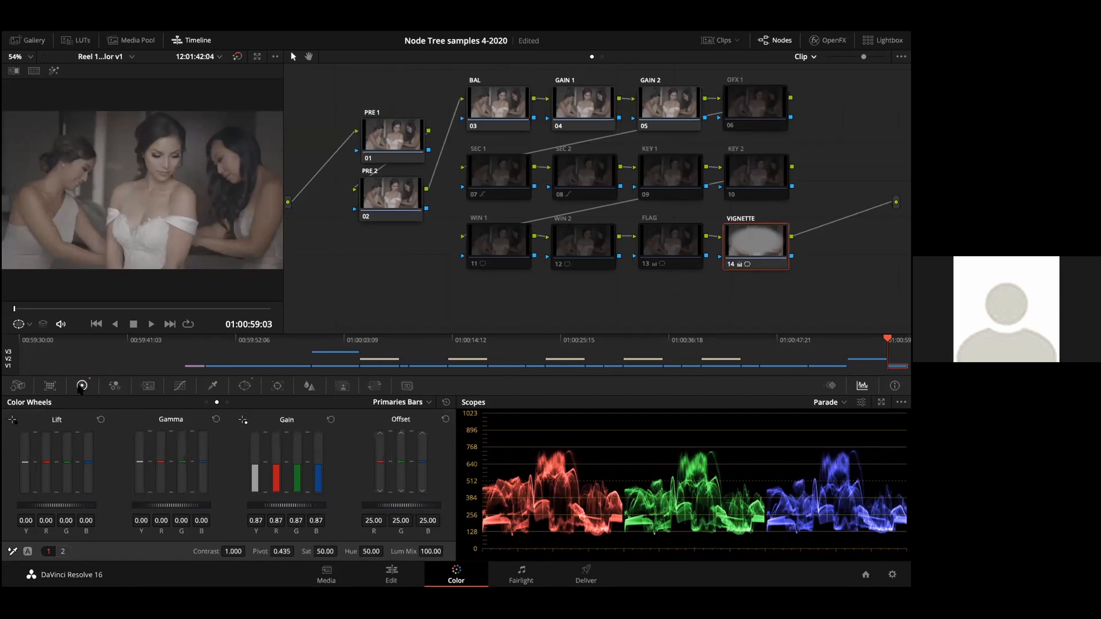
Step: Save the project, compare the image with the VIGNETTE node off and on, and load the clip's next grade version
key("ctrl+s")
key("ctrl+d")
key("ctrl+d")
key("ctrl+d")
key("ctrl+d")
key("super+n")
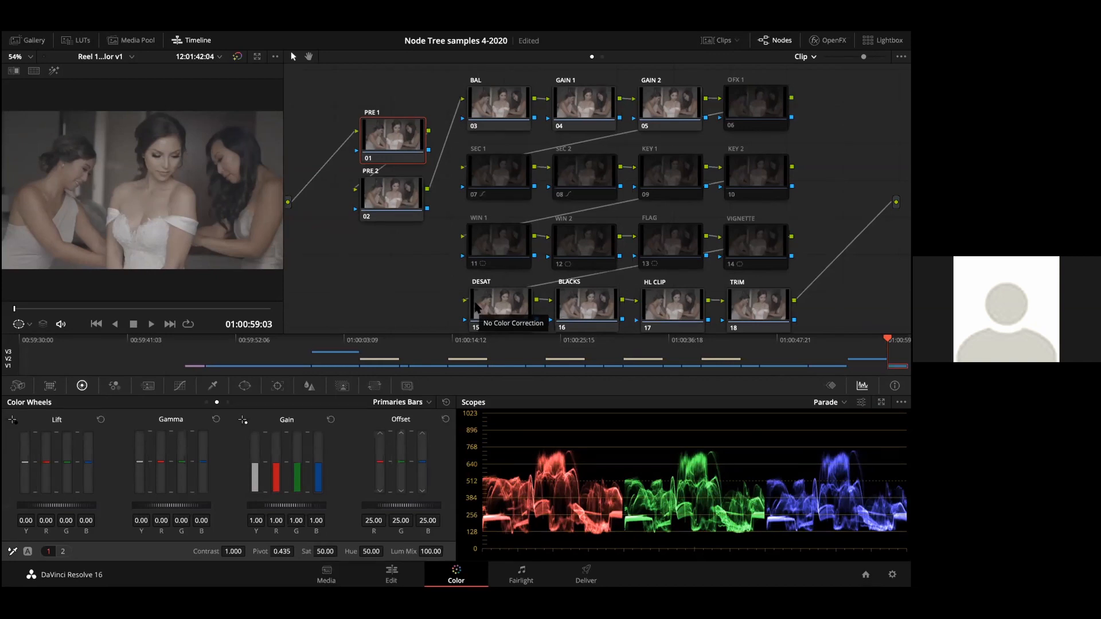
Step: Select the DESAT node and bring up its Lum Vs Sat curve
left_click(496, 305)
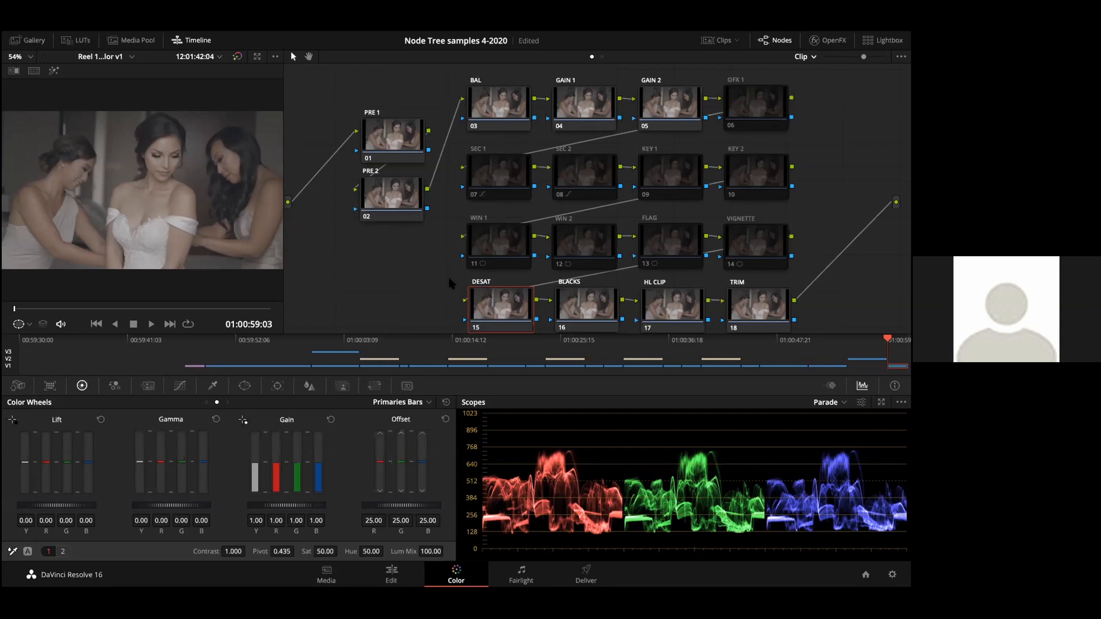
left_click(177, 386)
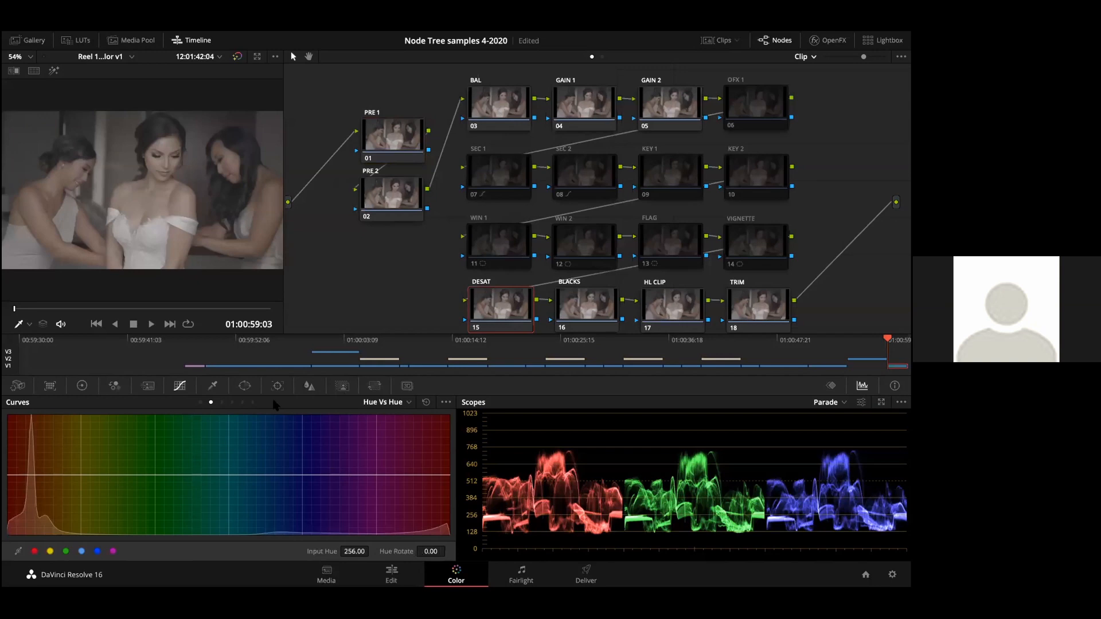
left_click(221, 403)
left_click(232, 402)
left_click(242, 402)
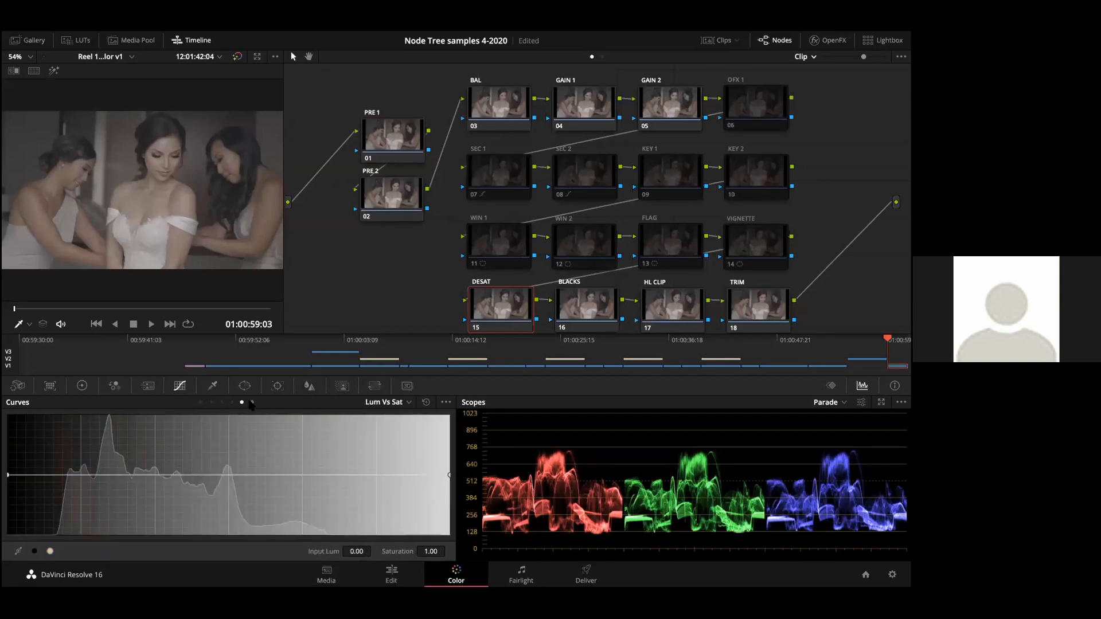
left_click(252, 402)
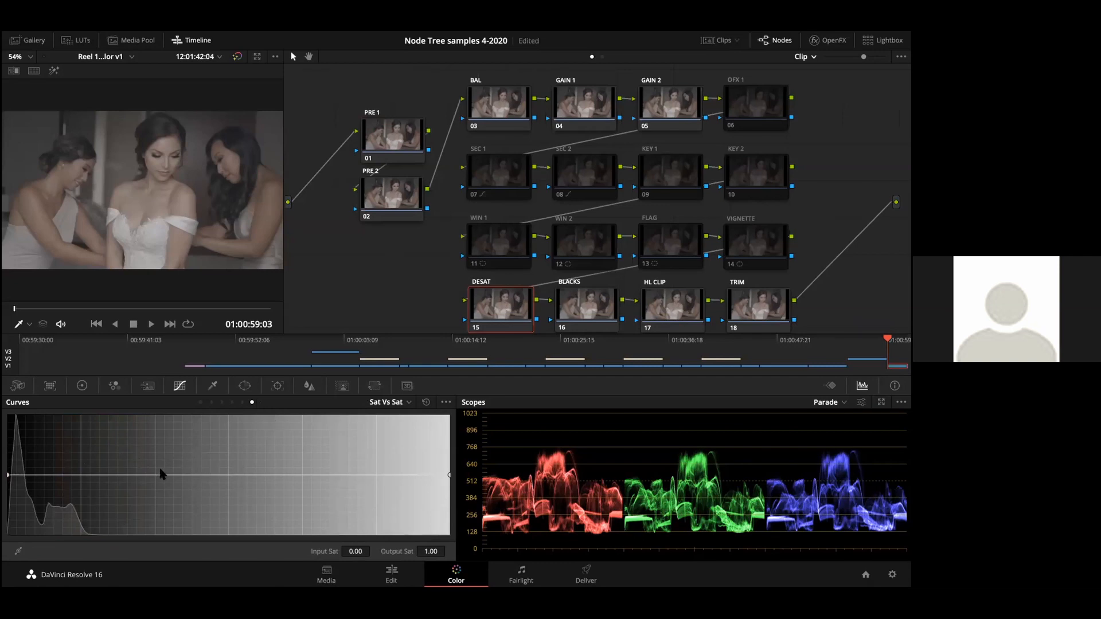
left_click(242, 403)
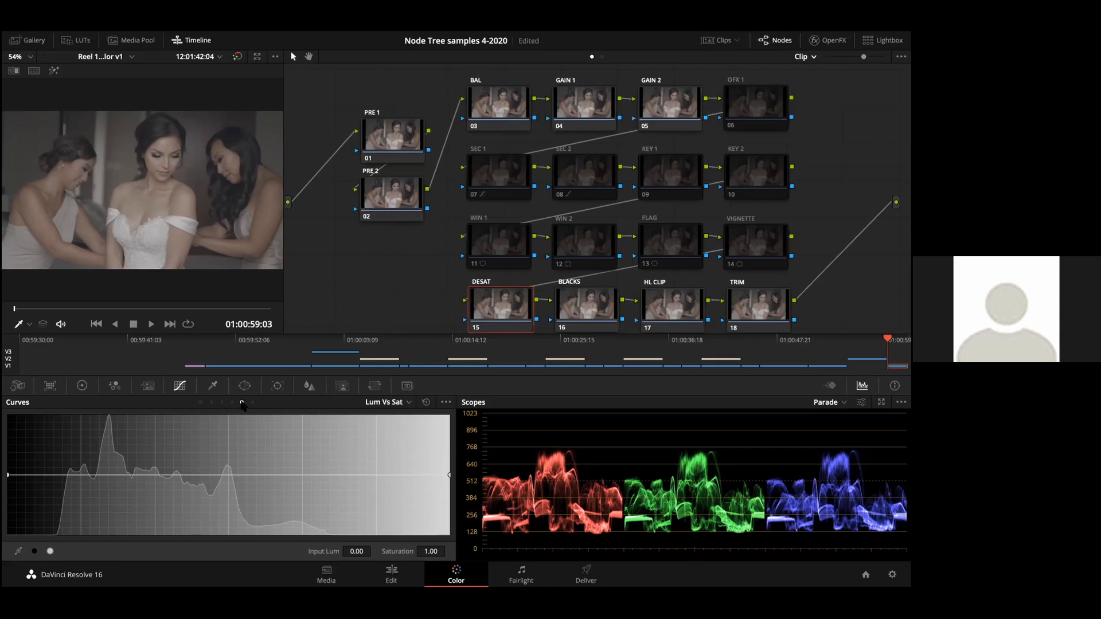
Step: Roll saturation off to zero at black on the Lum Vs Sat curve, anchoring it near input lum 0.23, and save
left_click_drag(90, 474, 89, 476)
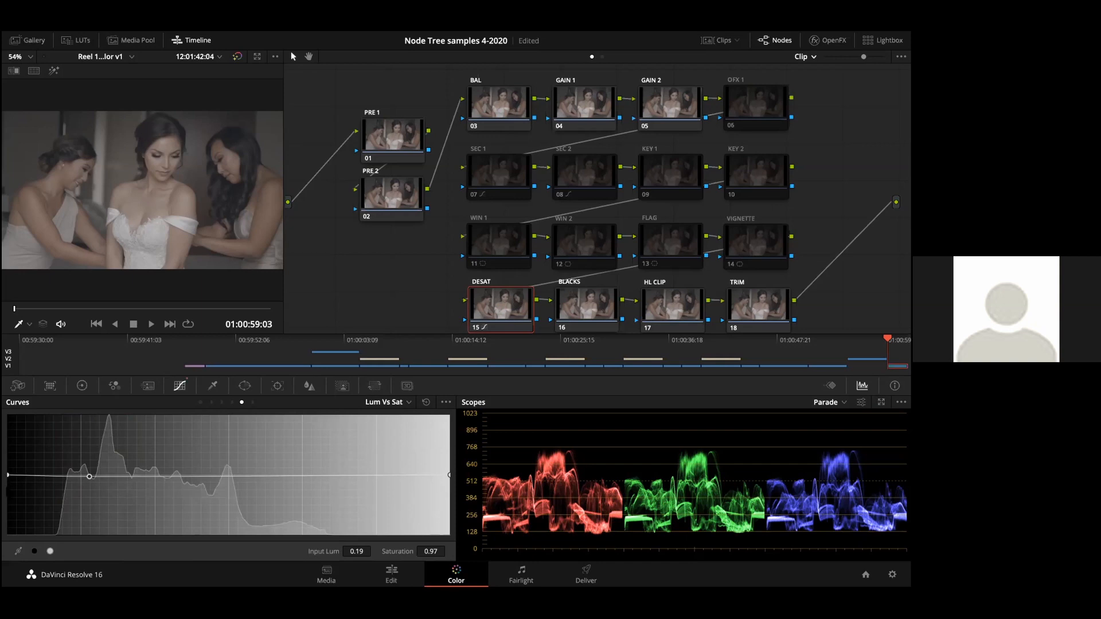
left_click_drag(12, 475, 8, 537)
left_click_drag(89, 478, 109, 475)
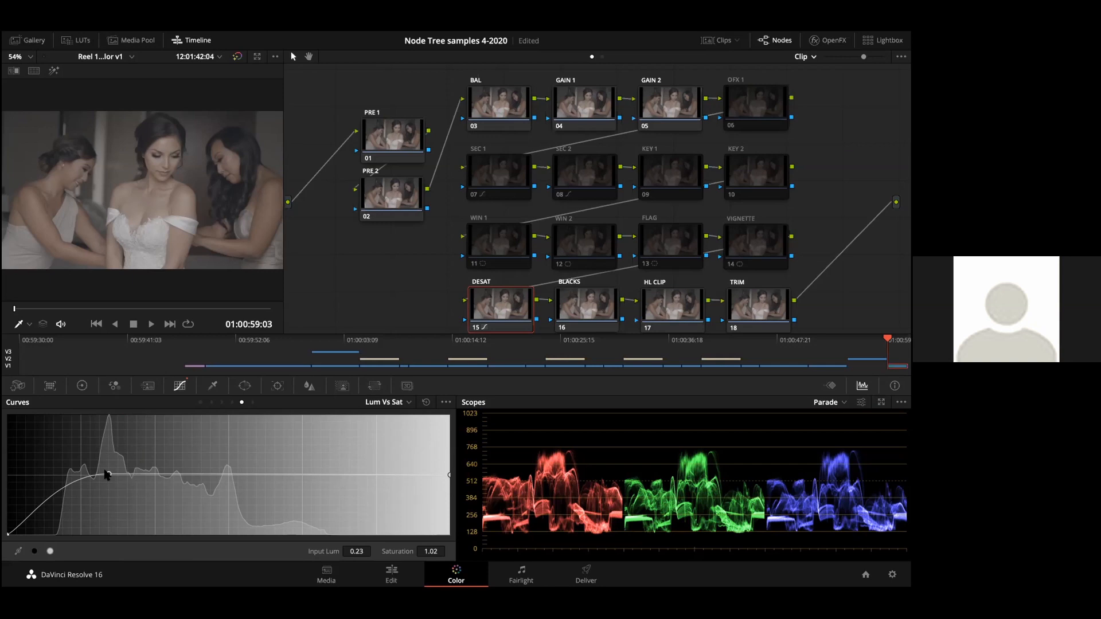
key("ctrl+s")
Step: Reset the DESAT node's Lum Vs Sat curve
left_click(252, 402)
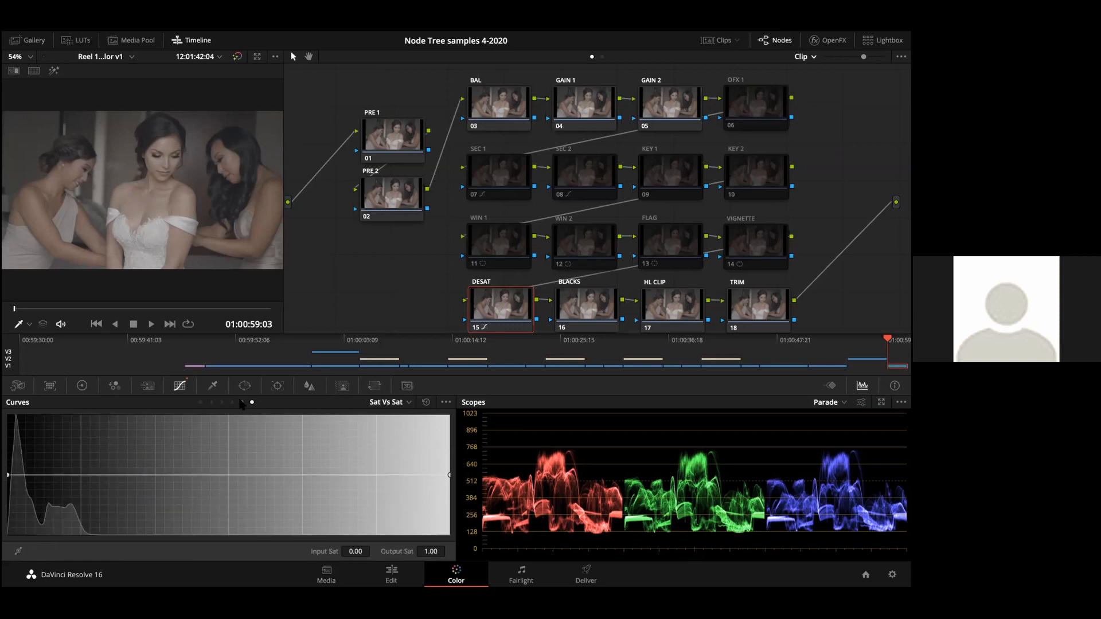
left_click(241, 402)
left_click(425, 402)
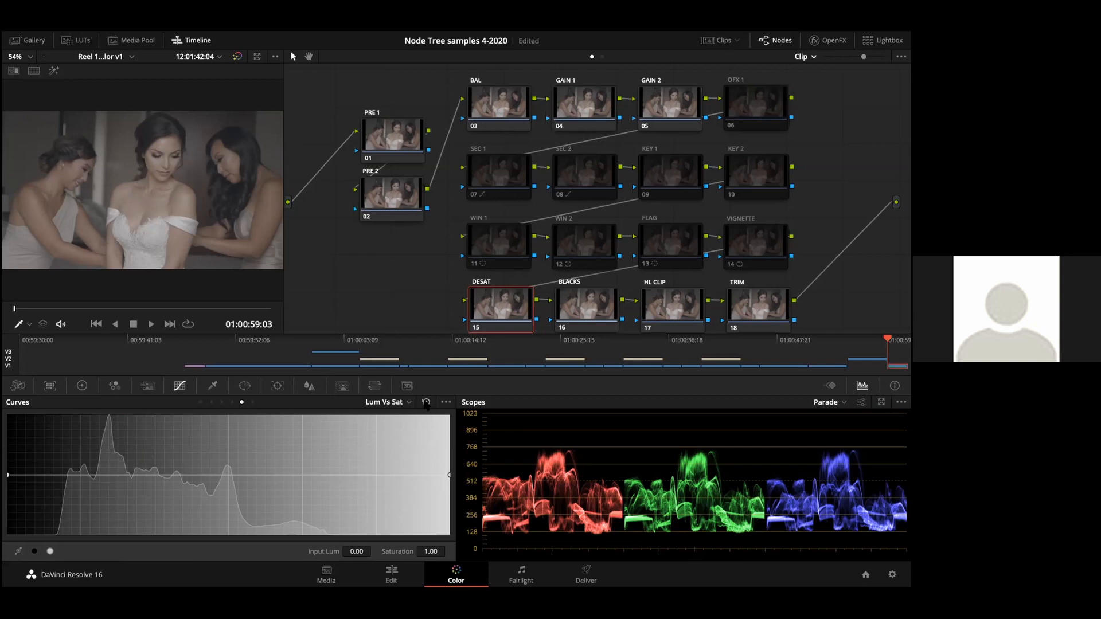
Step: Qualify the DESAT node's darker tones with a luminance high of 62.1 and preview the selection in highlight view
left_click(218, 384)
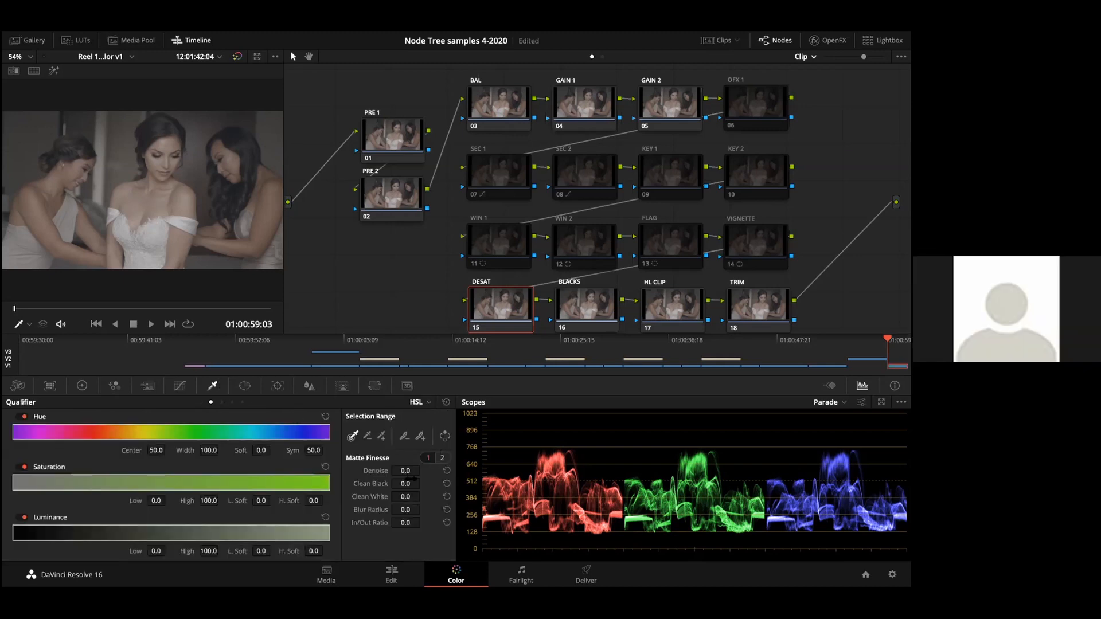
left_click_drag(14, 528, 83, 529)
left_click_drag(168, 550, 155, 550)
left_click_drag(212, 551, 207, 551)
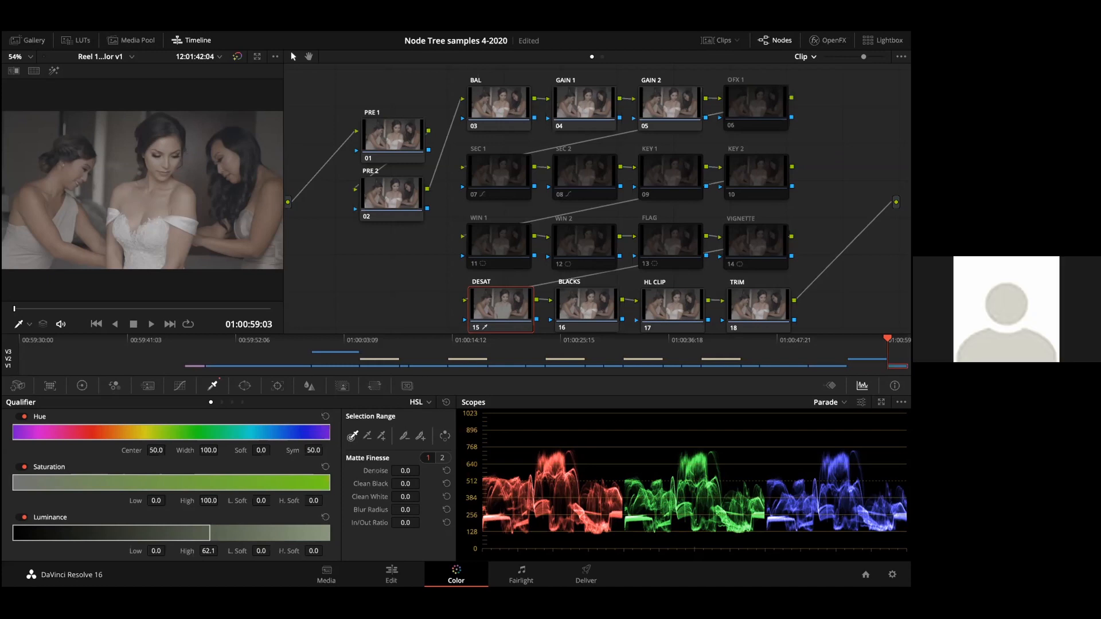
key("shift+h")
key("shift+h")
key("shift+h")
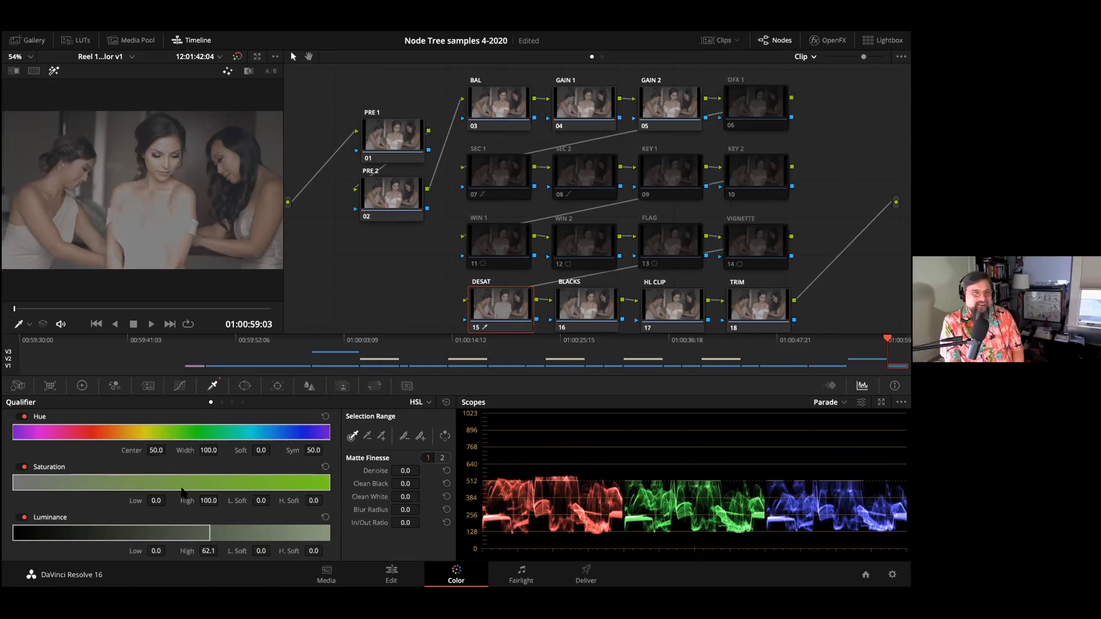
Step: Refine the DESAT key to luminance high 54.2, low softness 13.4, high softness 1.2 and denoise 4.7, checking the matte
left_click_drag(210, 533, 327, 548)
mouse_move(405, 471)
left_mouse_down()
mouse_move(427, 470)
mouse_move(405, 472)
left_mouse_up()
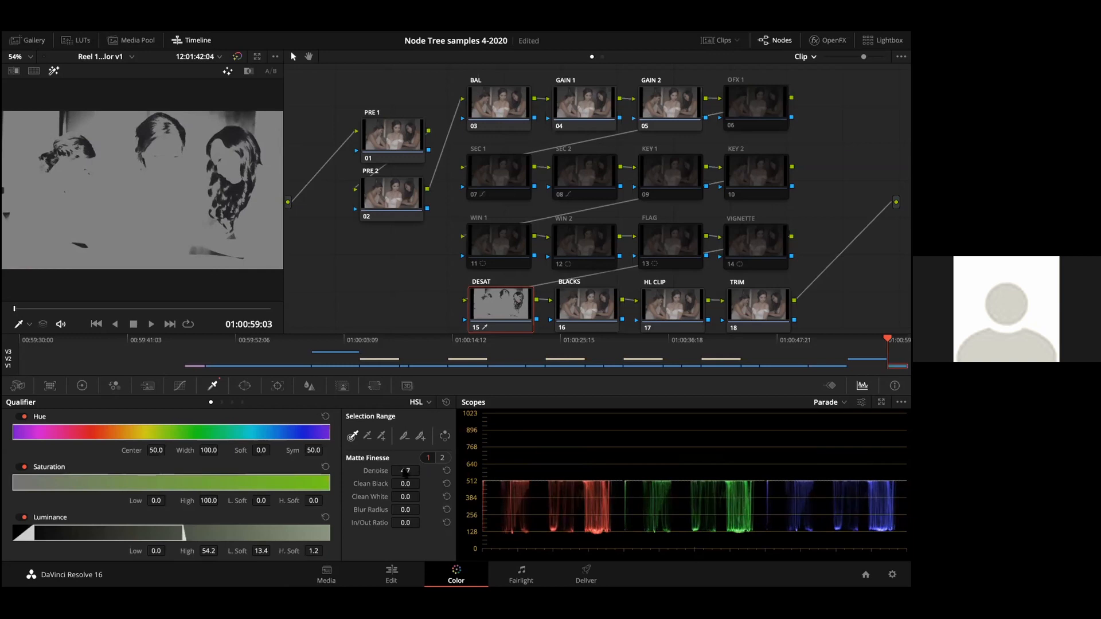
key("shift+h")
key("shift+h")
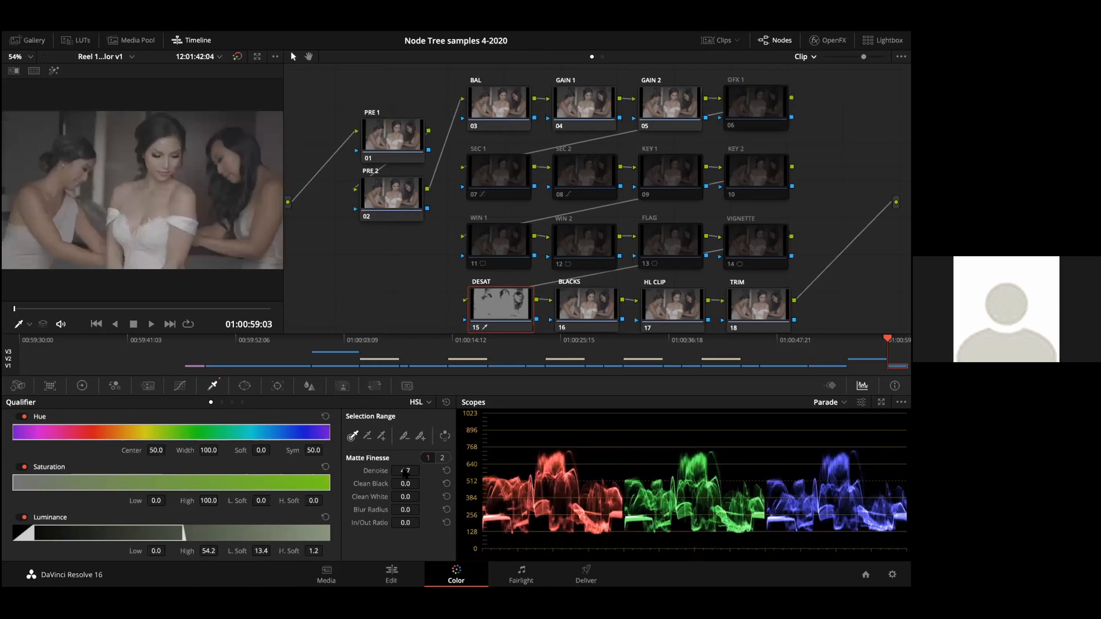
key("shift+h")
key("shift+h")
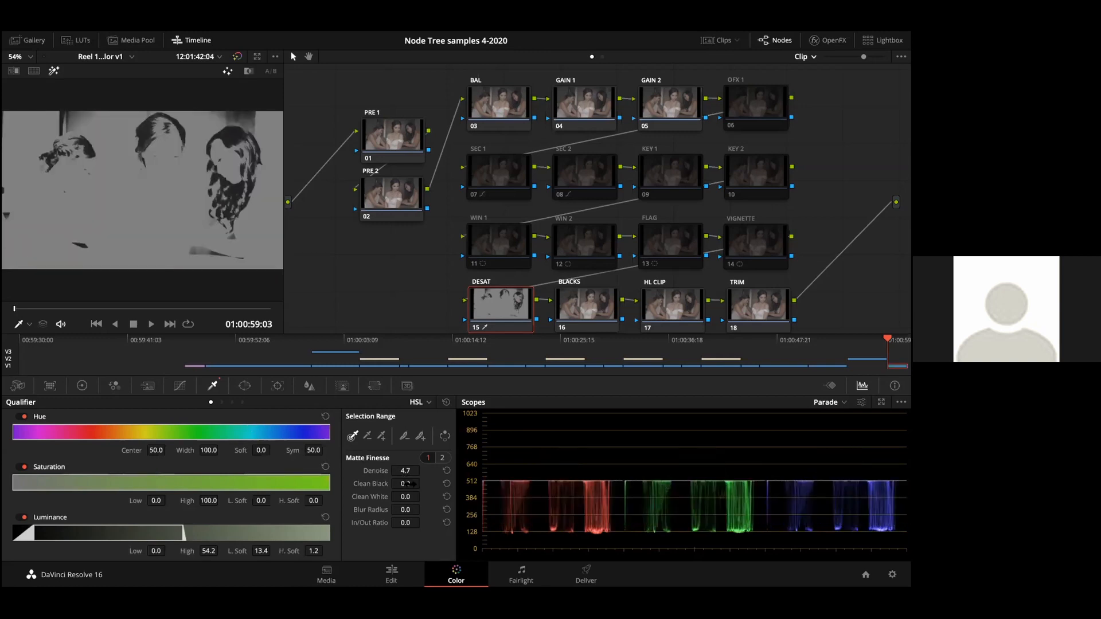
Step: Set the DESAT key's Clean White to 4.3 and compare the matte with the normal image
left_click_drag(398, 495, 423, 496)
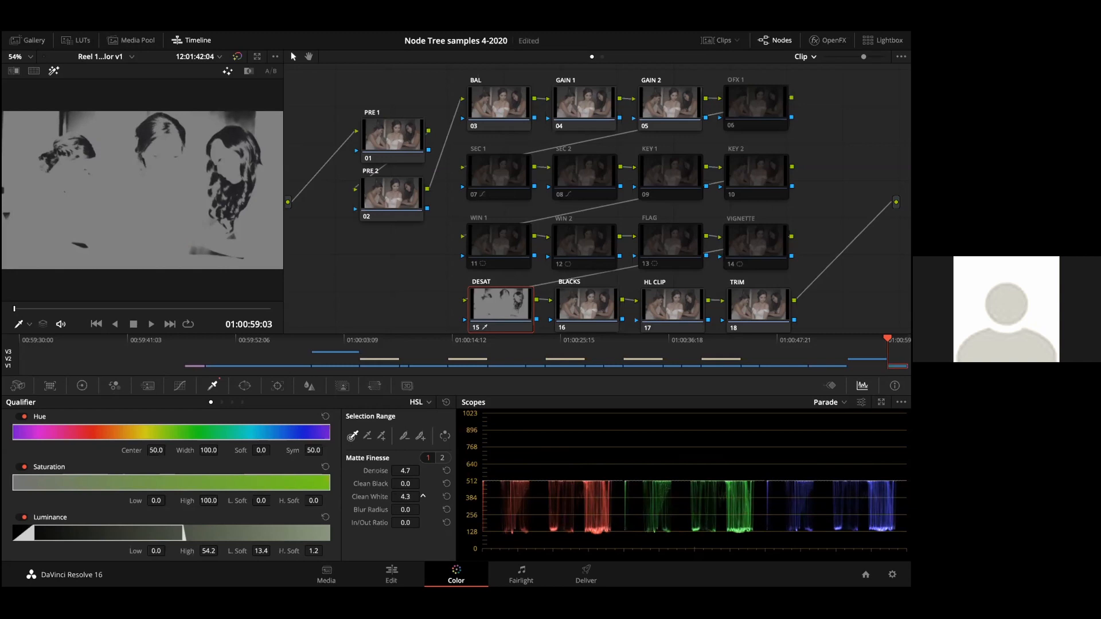
left_click_drag(423, 496, 423, 497)
key("shift+h")
key("shift+h")
key("shift+h")
key("shift+h")
Step: Reduce the DESAT node's saturation to 30 and return the viewer to the normal image
left_click(80, 386)
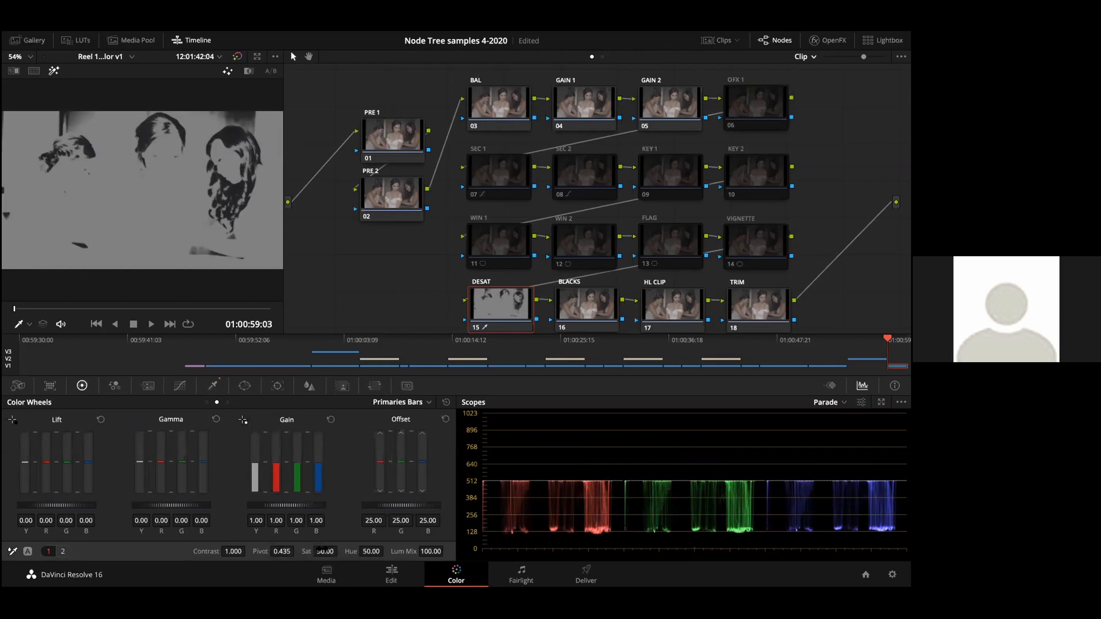
left_click_drag(318, 551, 340, 551)
left_click_drag(340, 551, 322, 553)
key("shift+h")
key("shift+h")
key("shift+h")
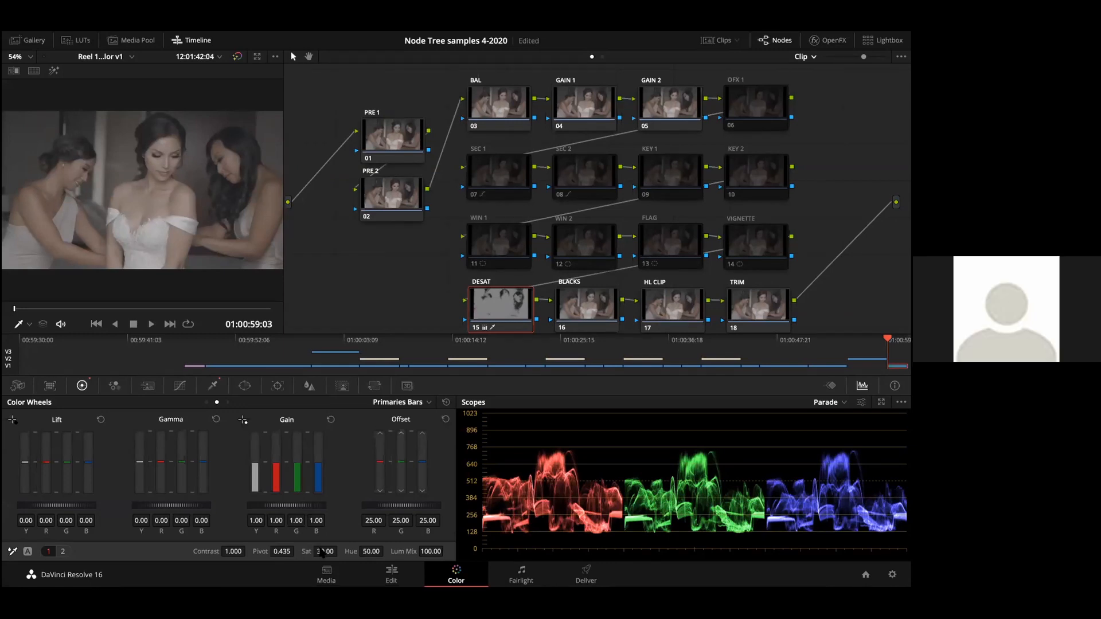
Step: On the BLACKS node, lower the log shadows to -0.09 and raise the low range to 0.461
left_click(577, 313)
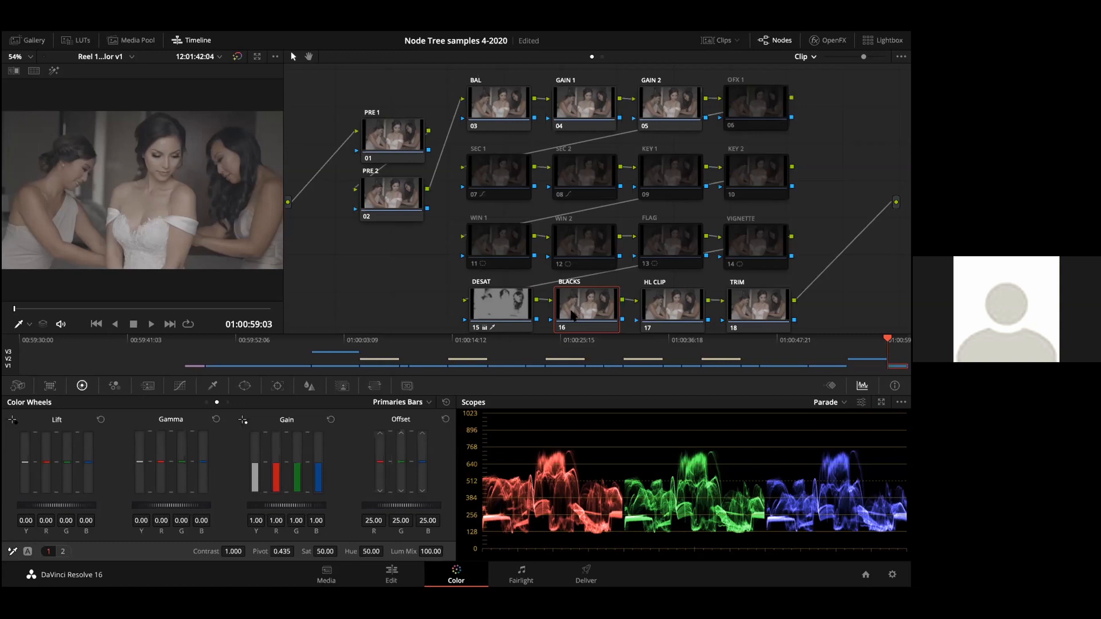
left_click(428, 402)
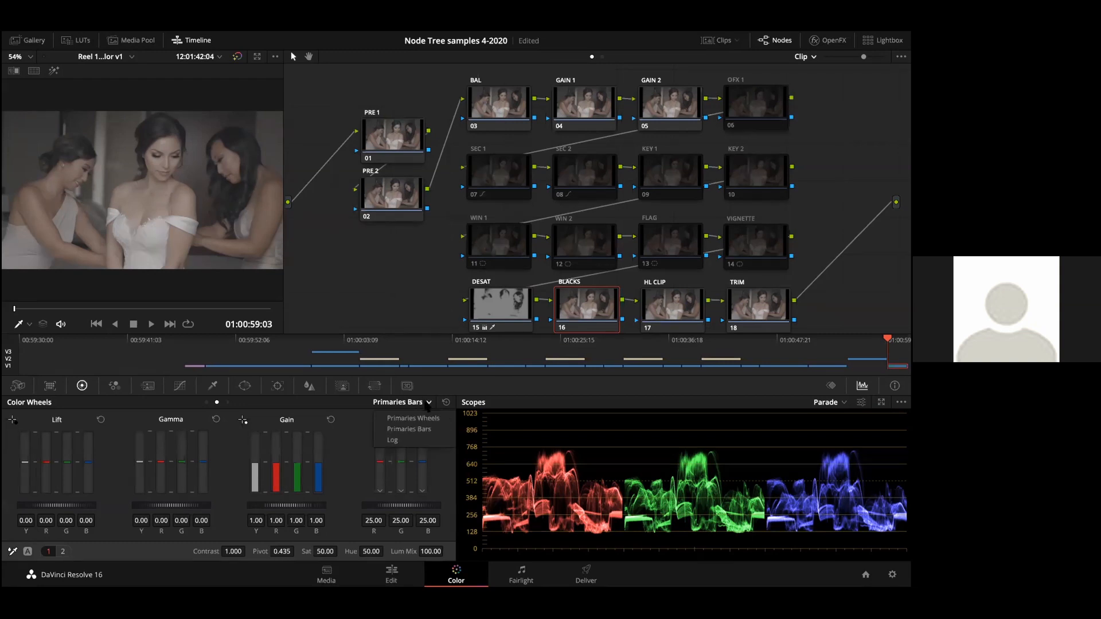
left_click(418, 439)
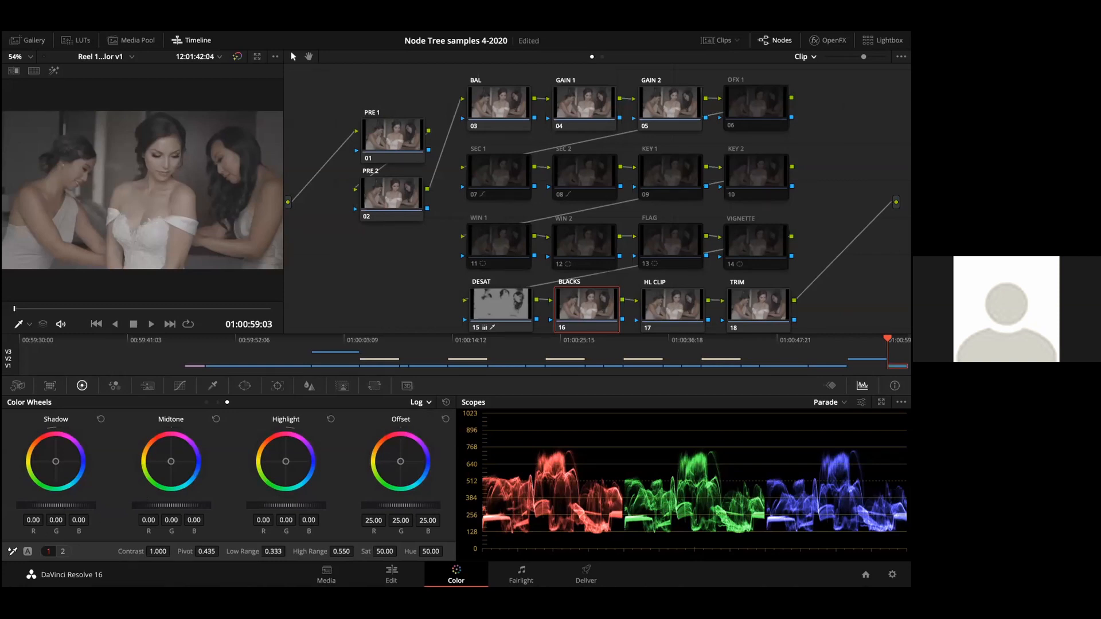
left_click_drag(75, 506, 60, 506)
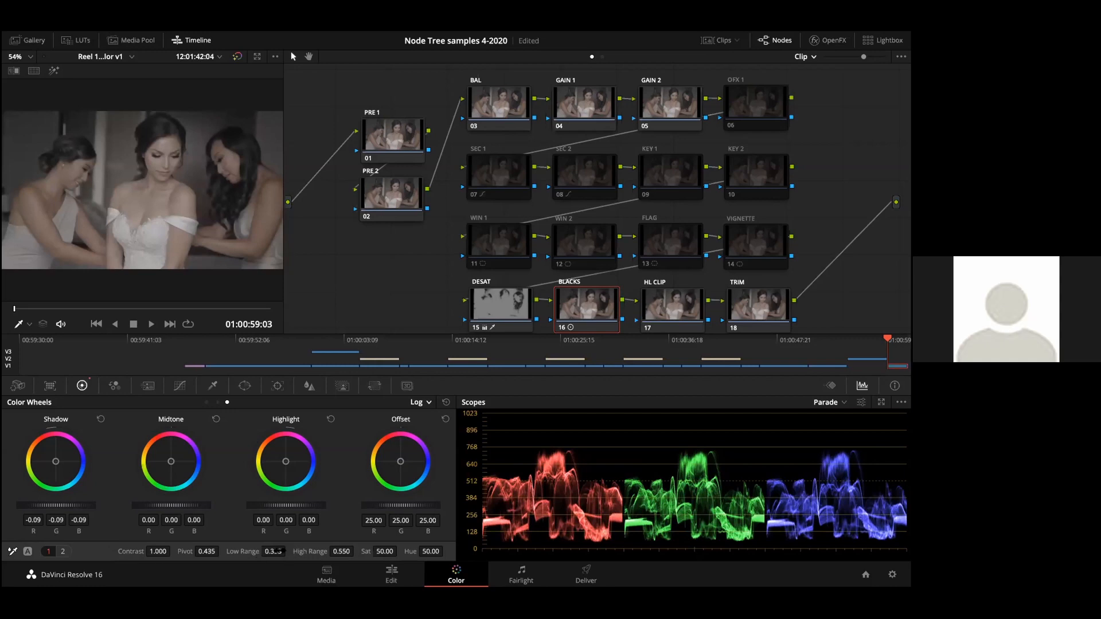
left_click_drag(273, 551, 298, 551)
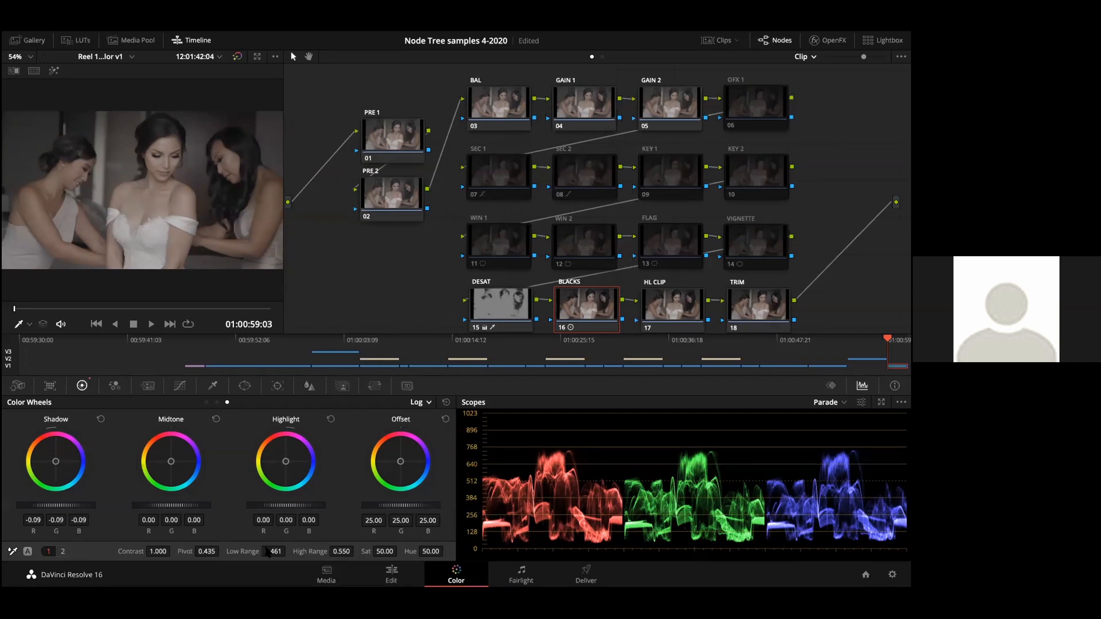
Step: On the HL CLIP node, adjust the high soft clip of the custom curve
left_click(686, 296)
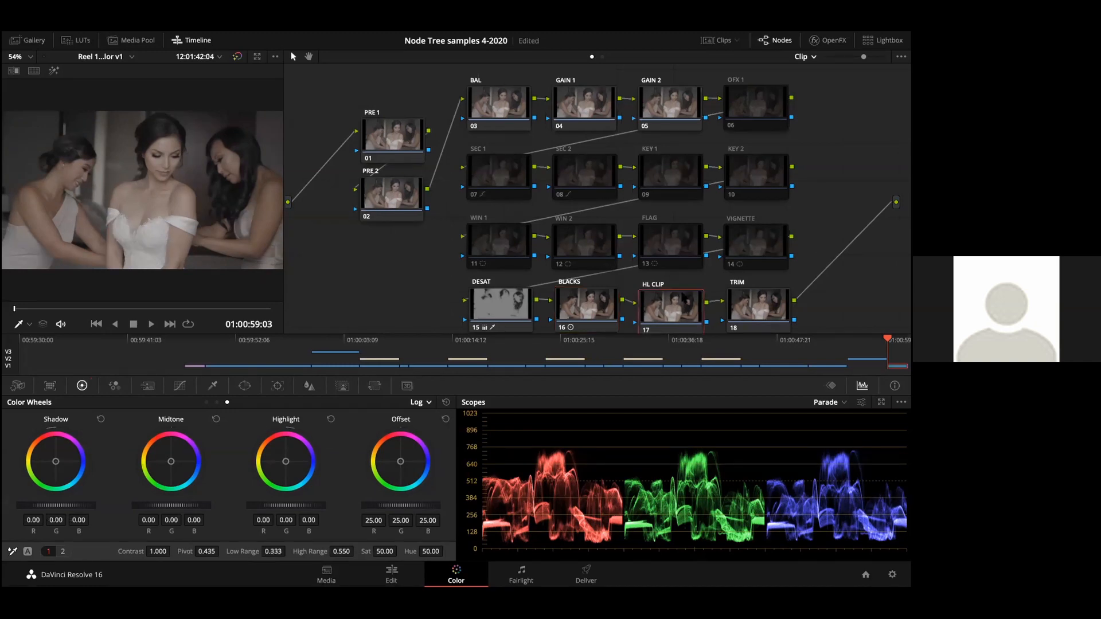
left_click_drag(686, 296, 688, 293)
left_click(181, 388)
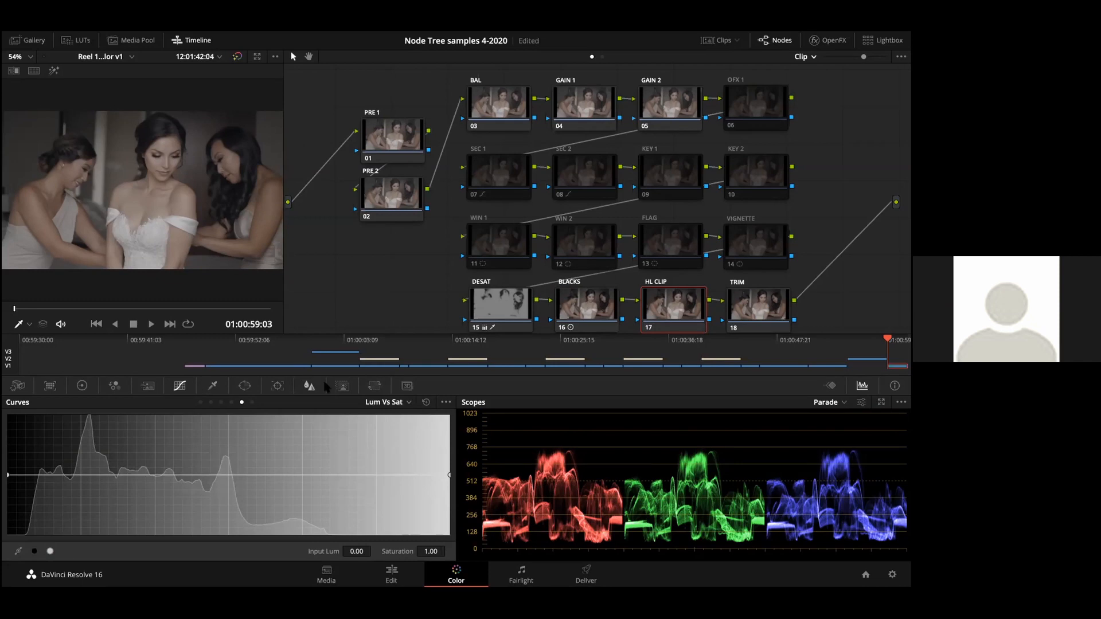
left_click(81, 387)
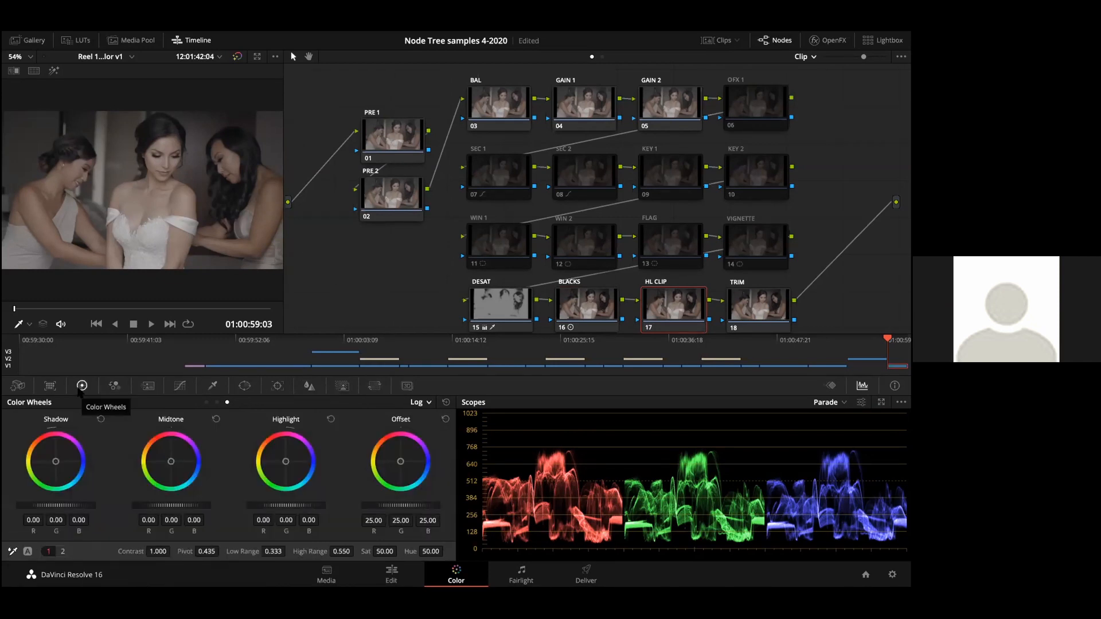
left_click(180, 387)
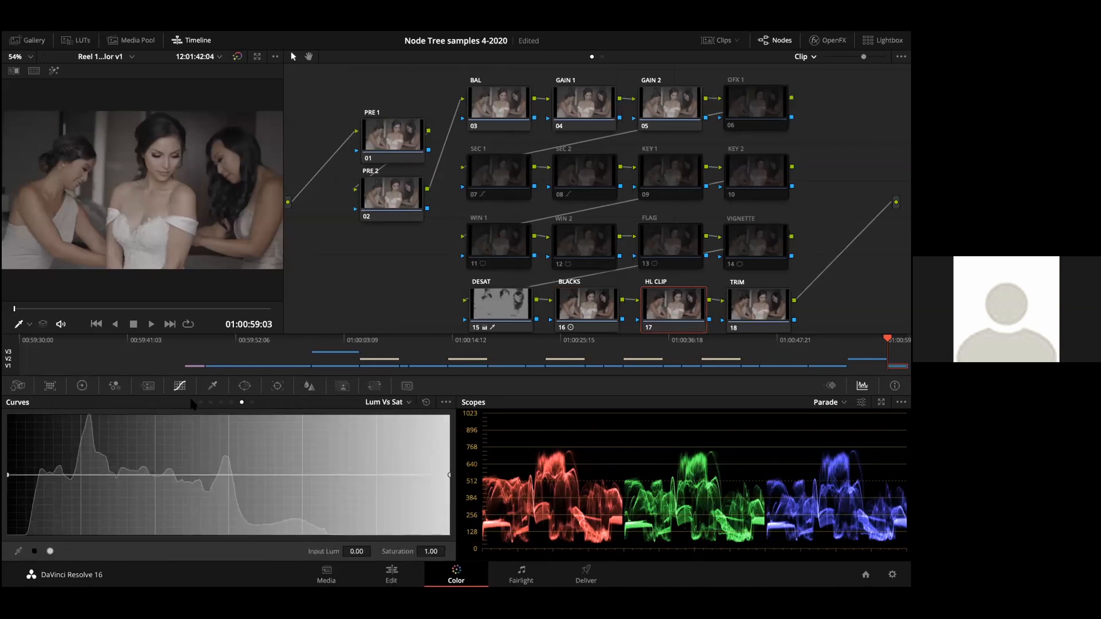
left_click(200, 402)
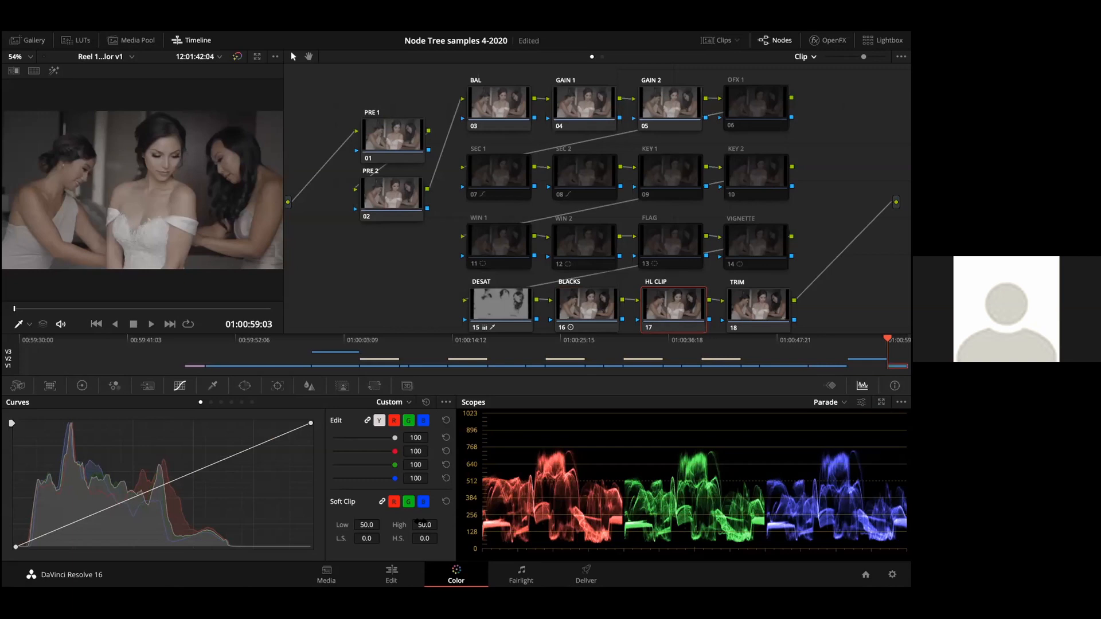
mouse_move(423, 524)
left_mouse_down()
mouse_move(387, 524)
mouse_move(445, 524)
mouse_move(387, 524)
mouse_move(425, 525)
left_mouse_up()
Step: Select the TRIM node and save the project
left_click(743, 307)
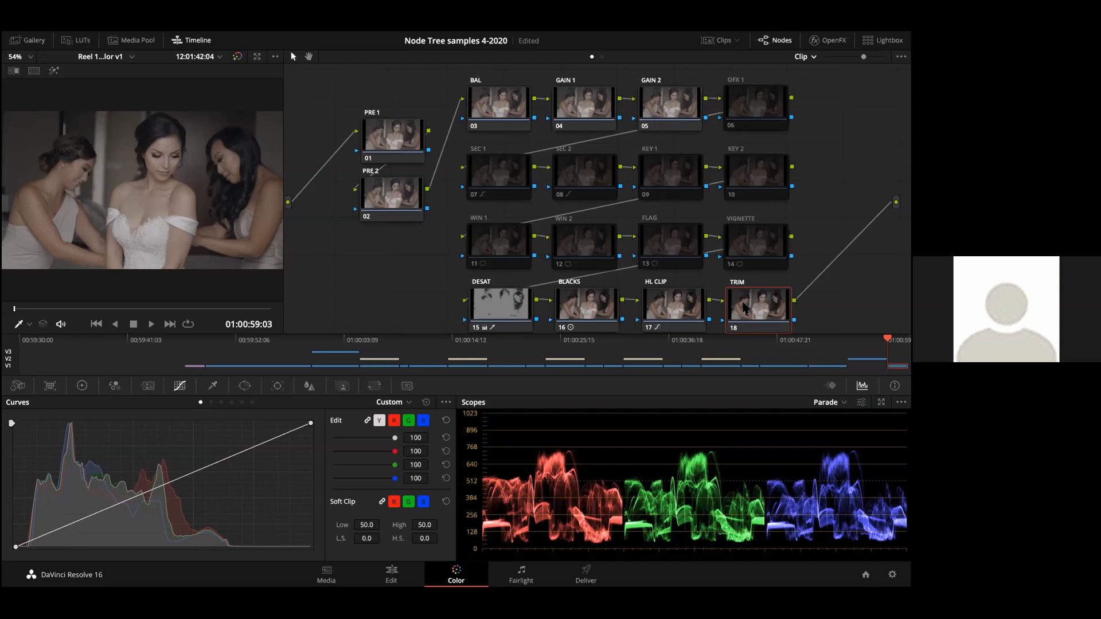
key("ctrl+s")
left_click(373, 26)
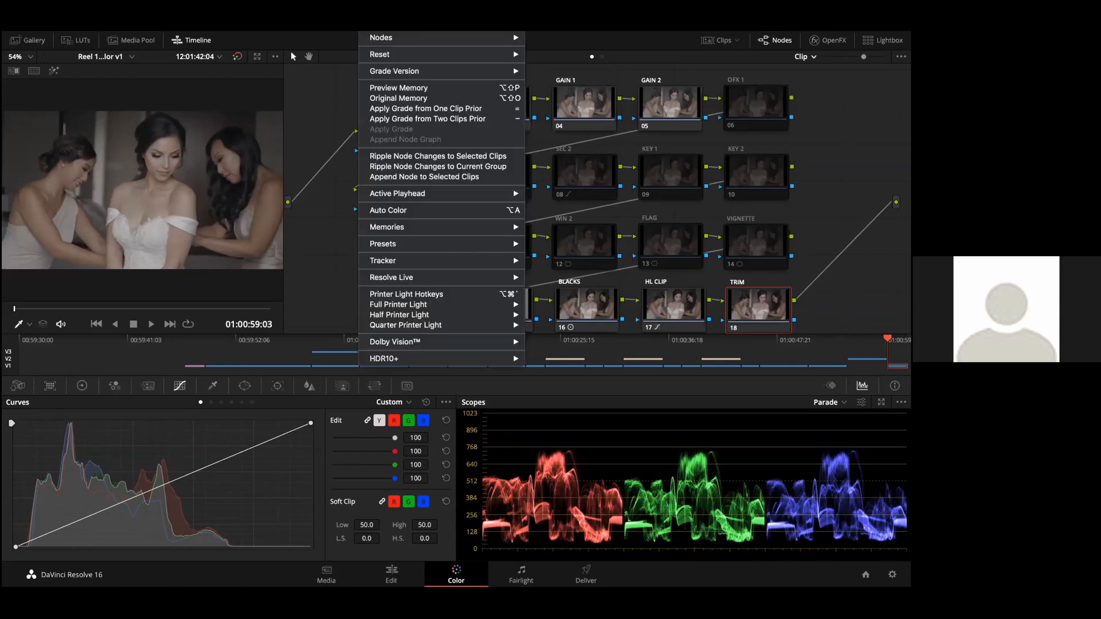
key("Escape")
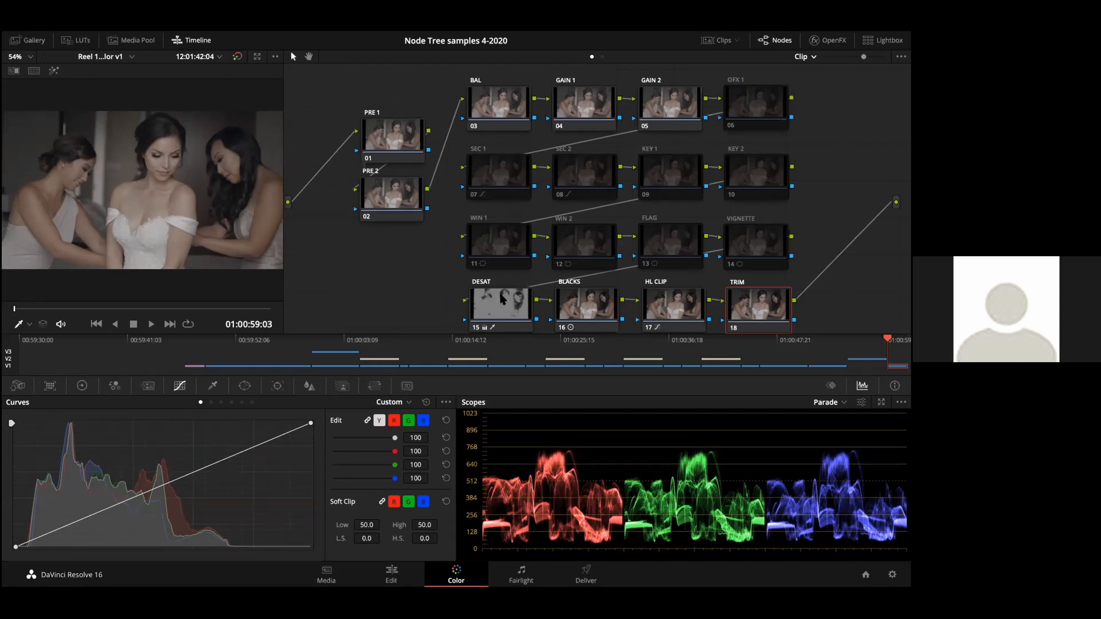
mouse_move(493, 300)
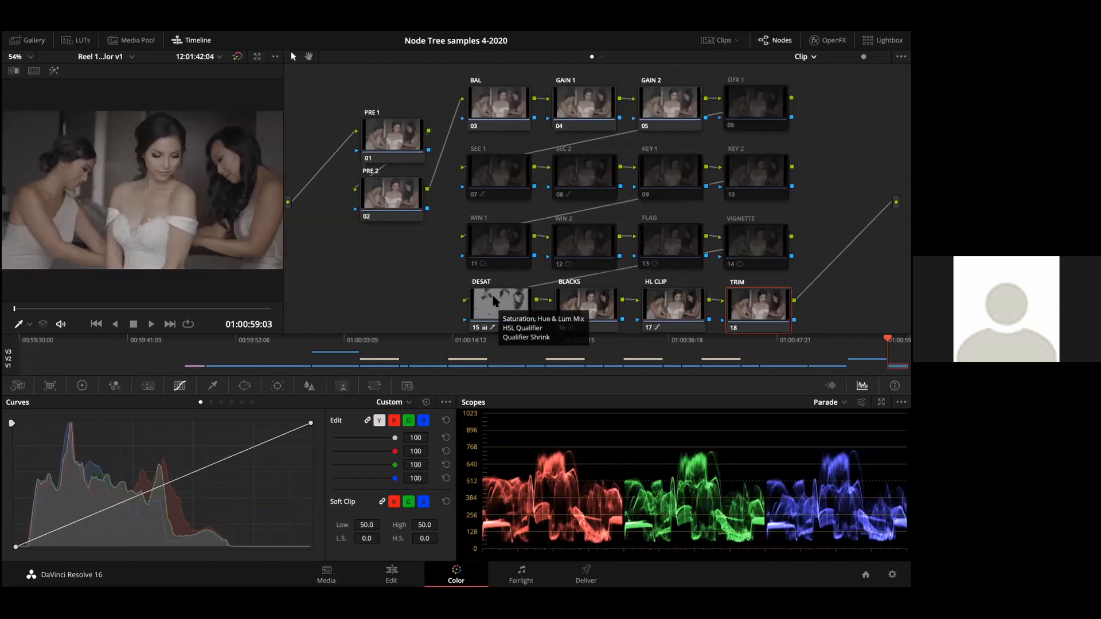
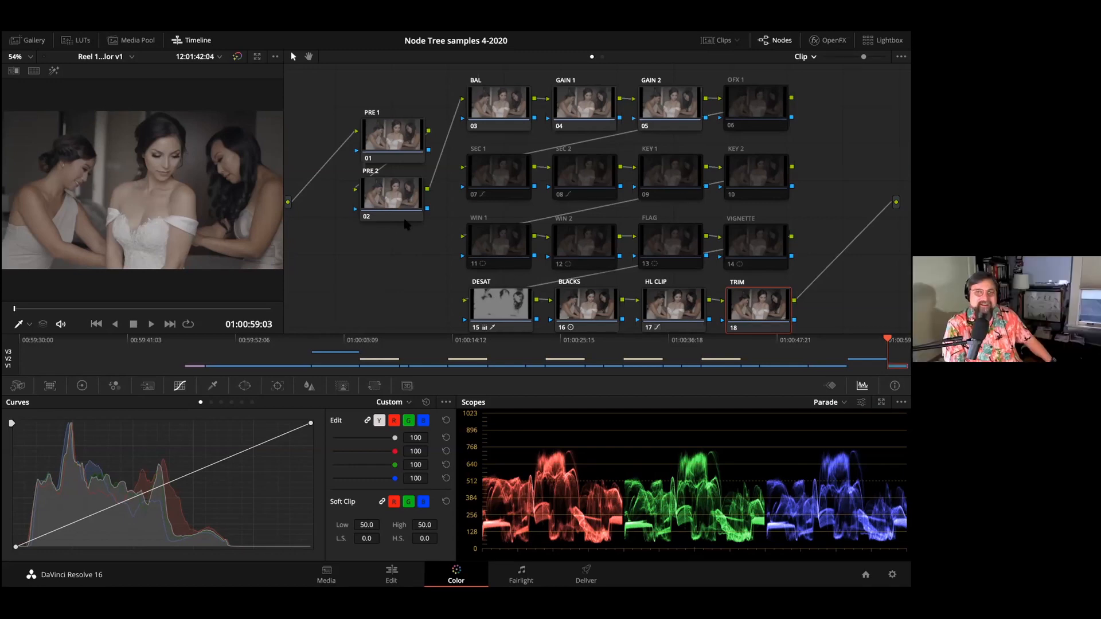
Step: View the stored still of the node tree in the gallery and close the gallery again
left_click(35, 40)
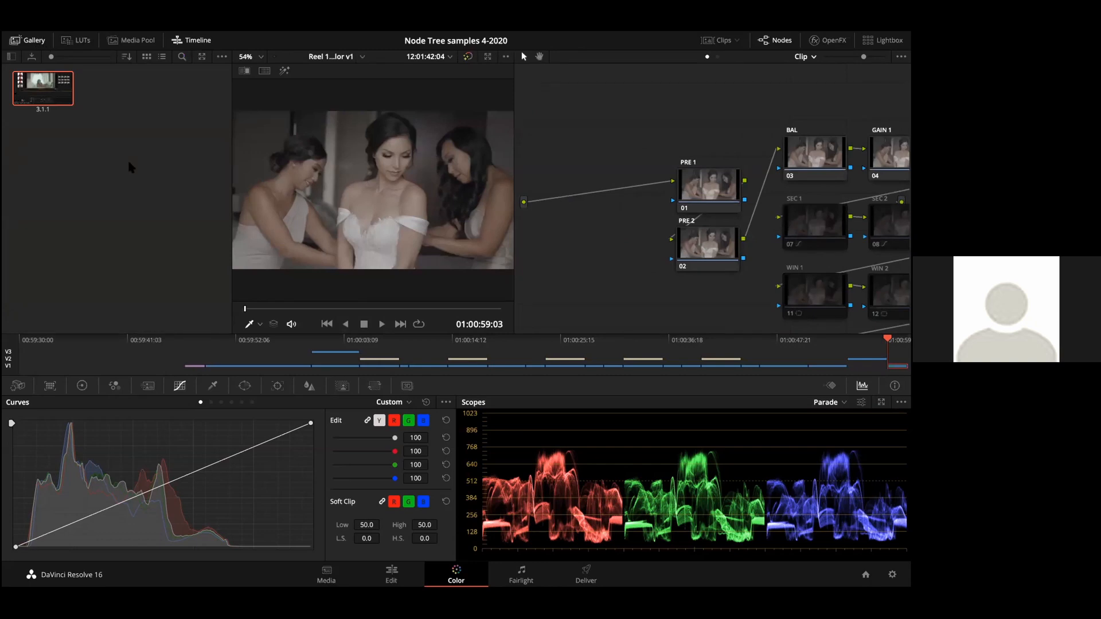
left_click(36, 40)
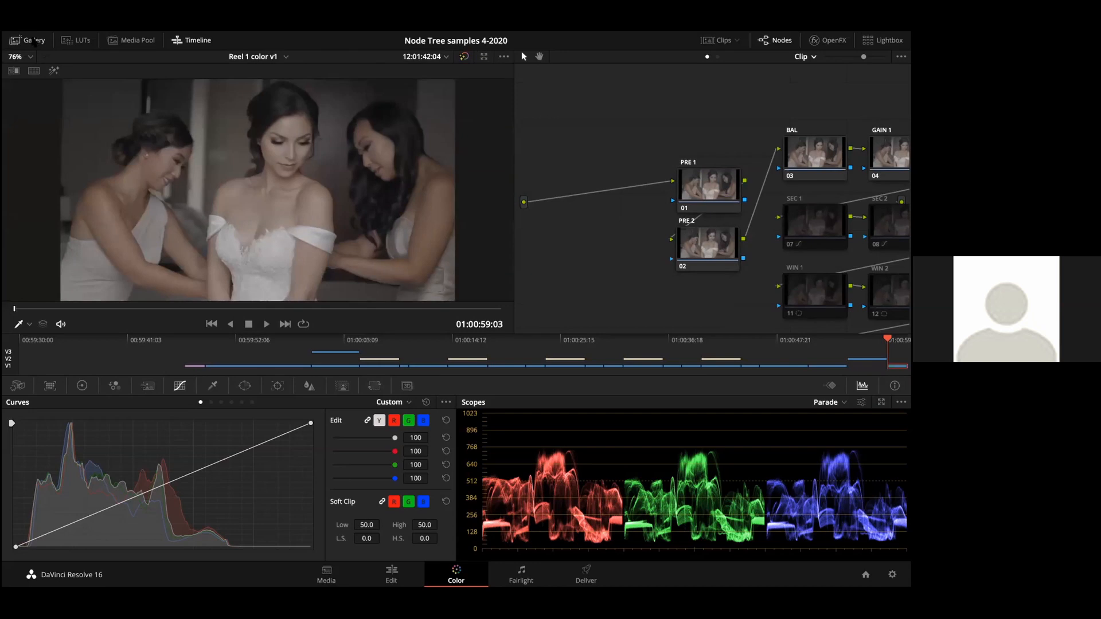
left_click(35, 41)
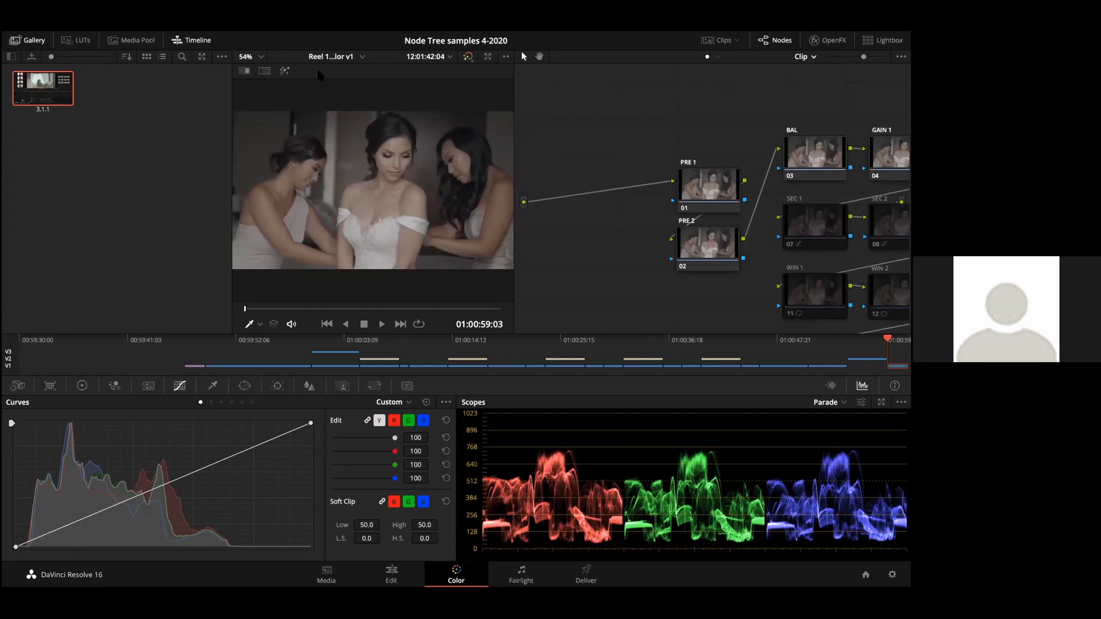
left_click(32, 41)
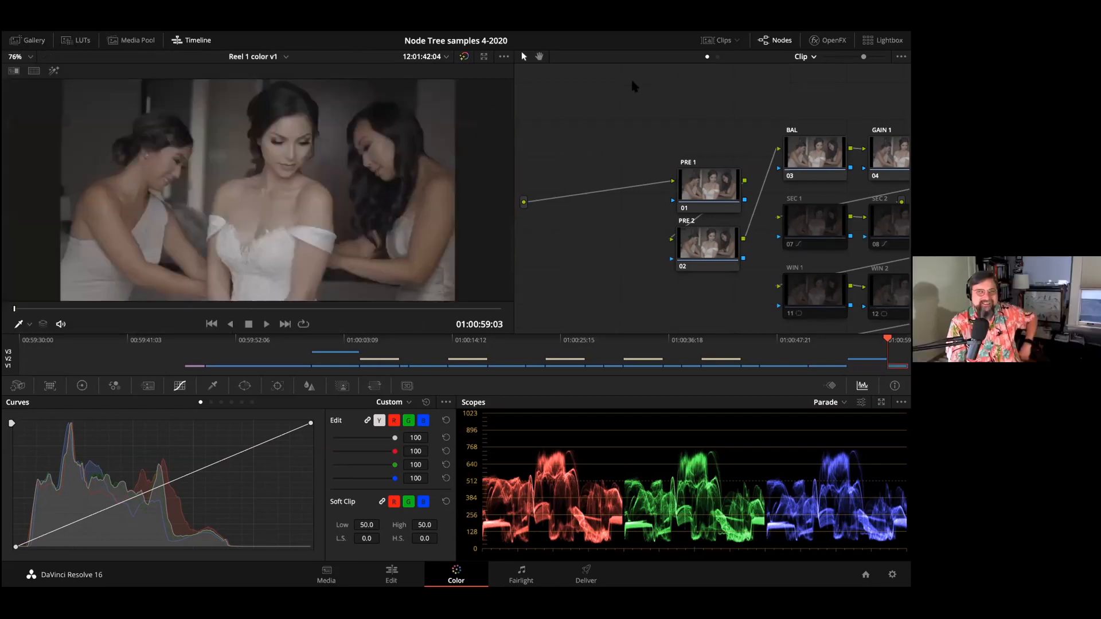
left_click_drag(514, 144, 227, 154)
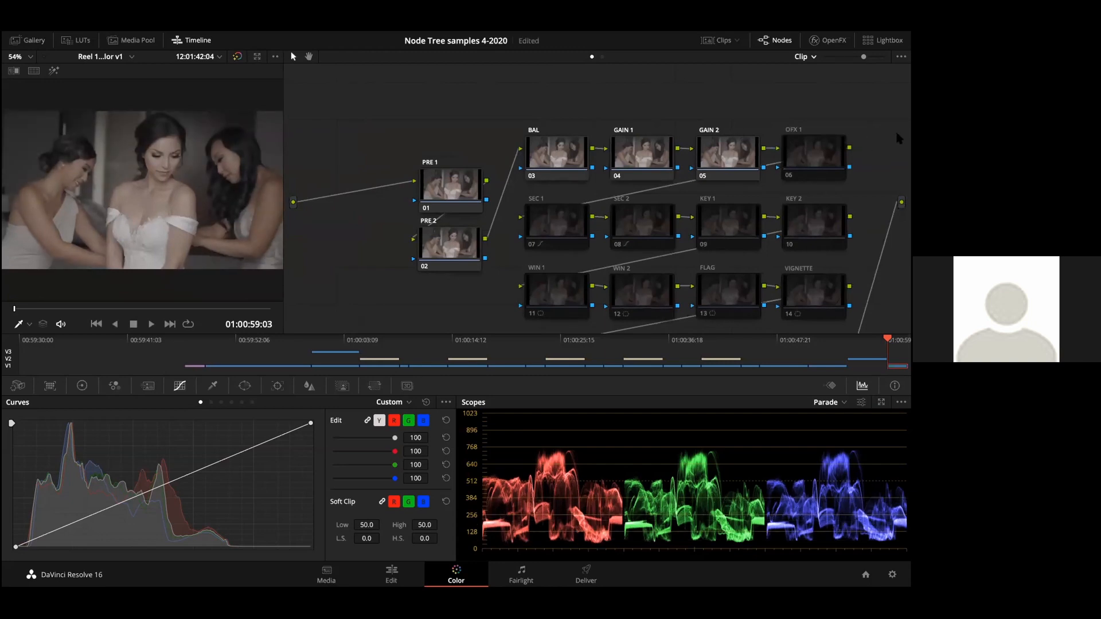
left_click_drag(870, 149, 907, 191)
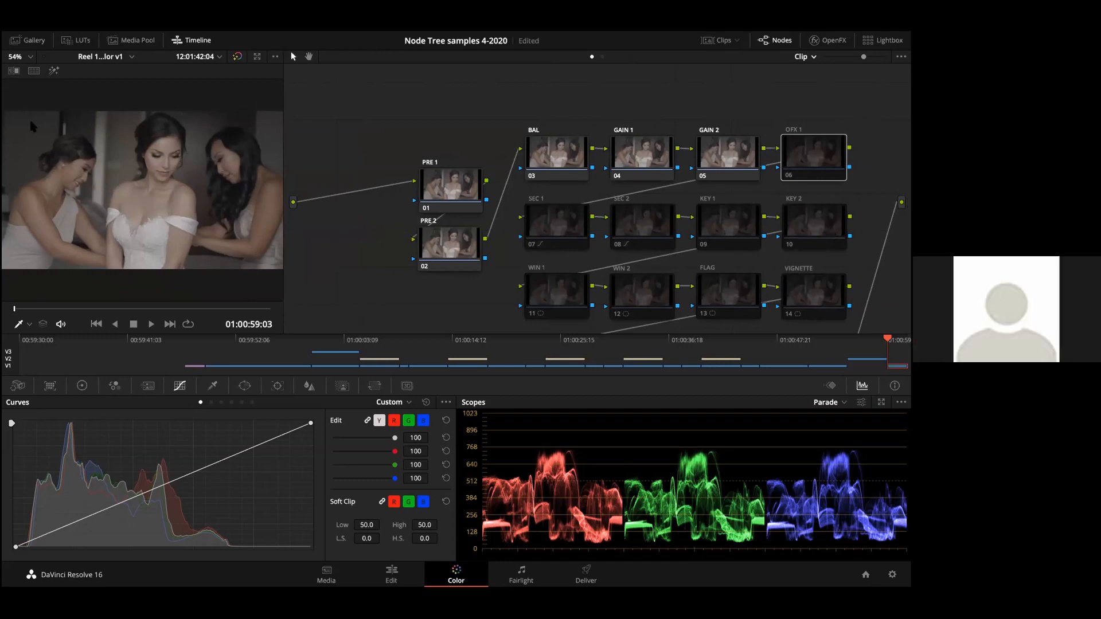
left_click(28, 40)
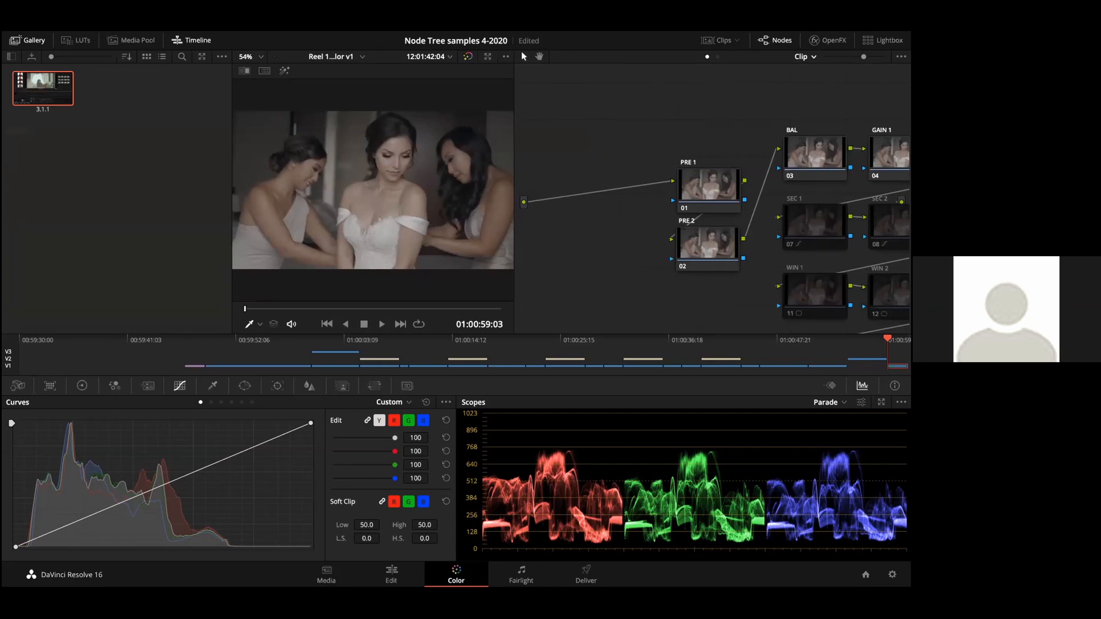
left_click(18, 41)
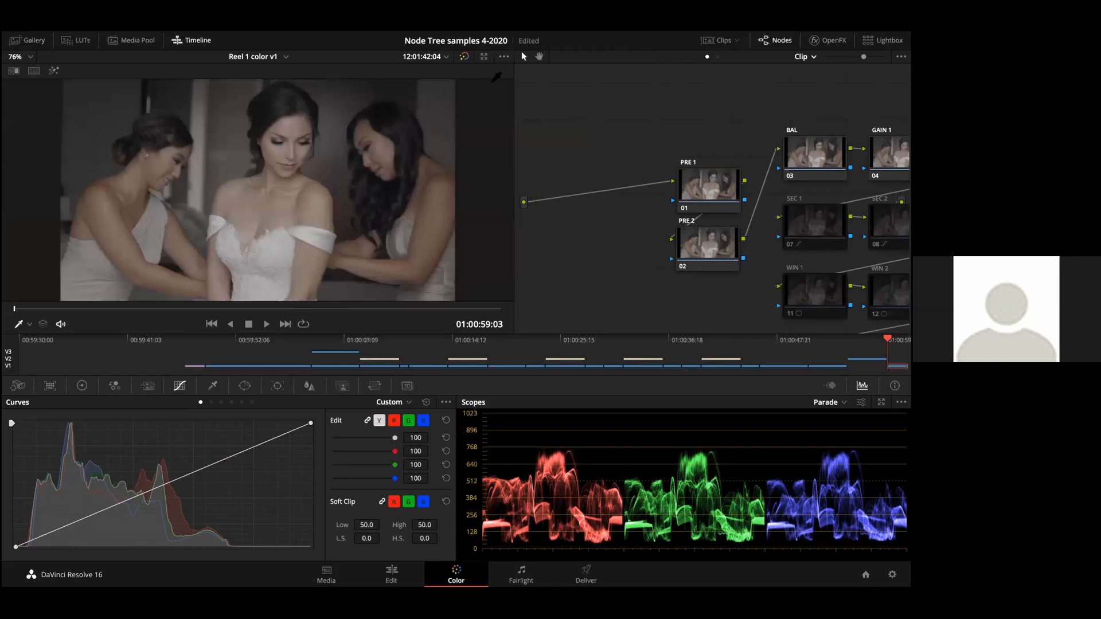
Step: Widen the node graph area so the whole node tree from PRE 1 to TRIM fits, and save the project
left_click_drag(513, 100, 287, 129)
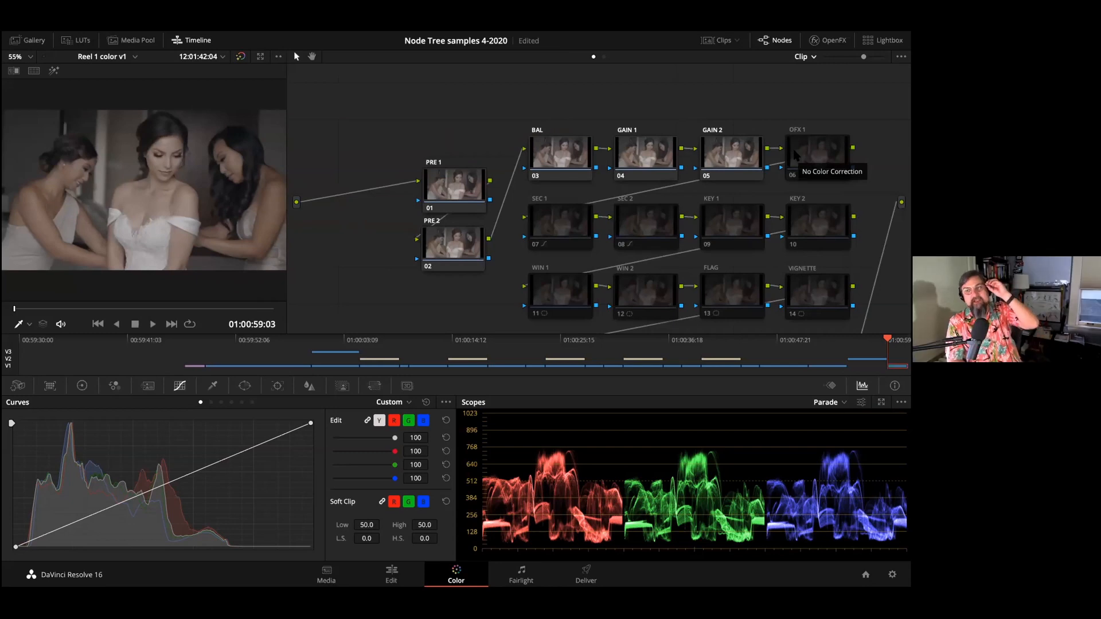
scroll(795, 153, "down", 3)
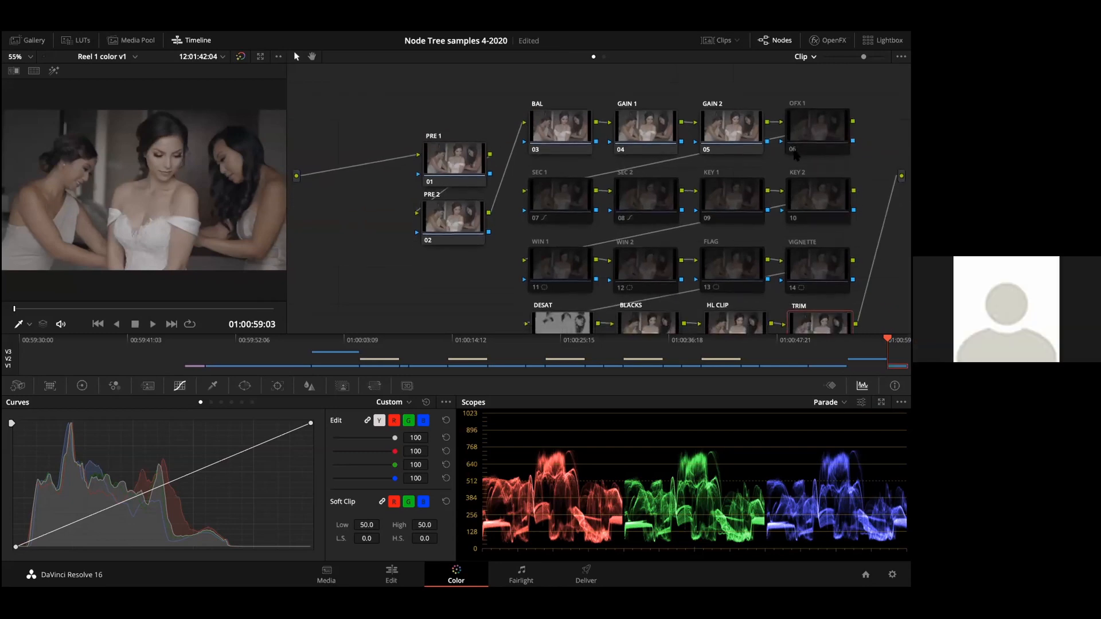
scroll(795, 153, "down", 1)
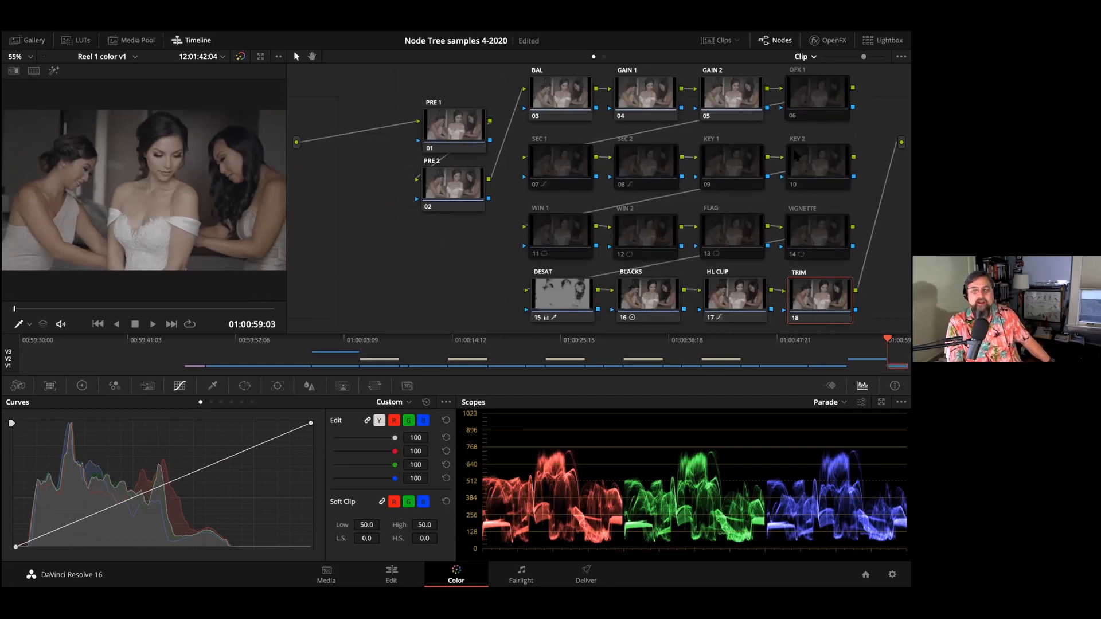
key("super+s")
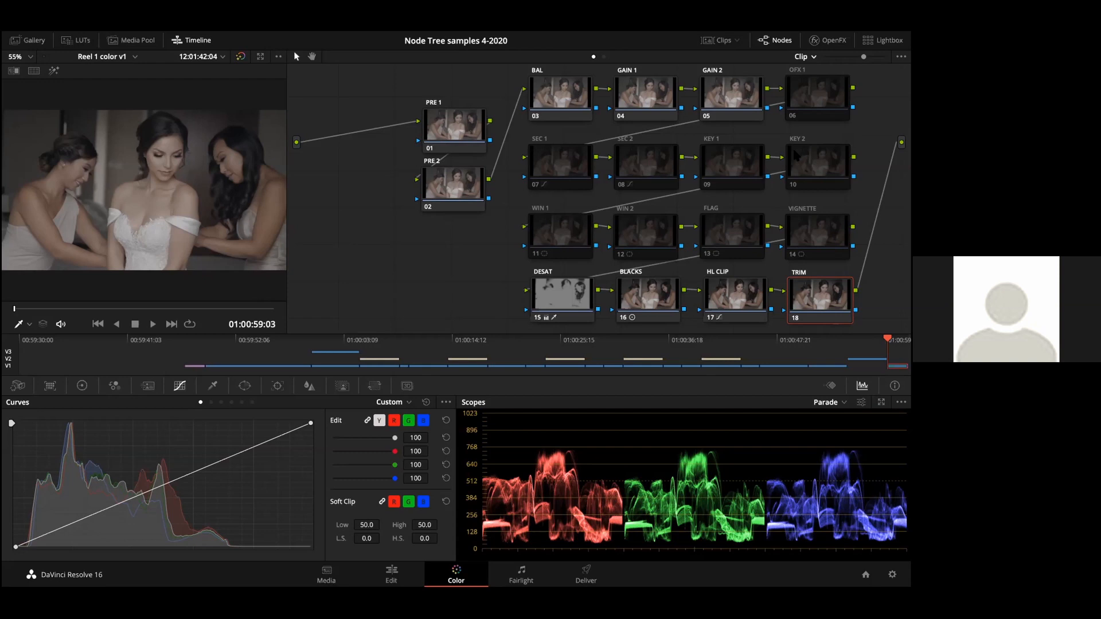
Step: View the title card clip preceding the wedding clip and return to the wedding clip
key("Up")
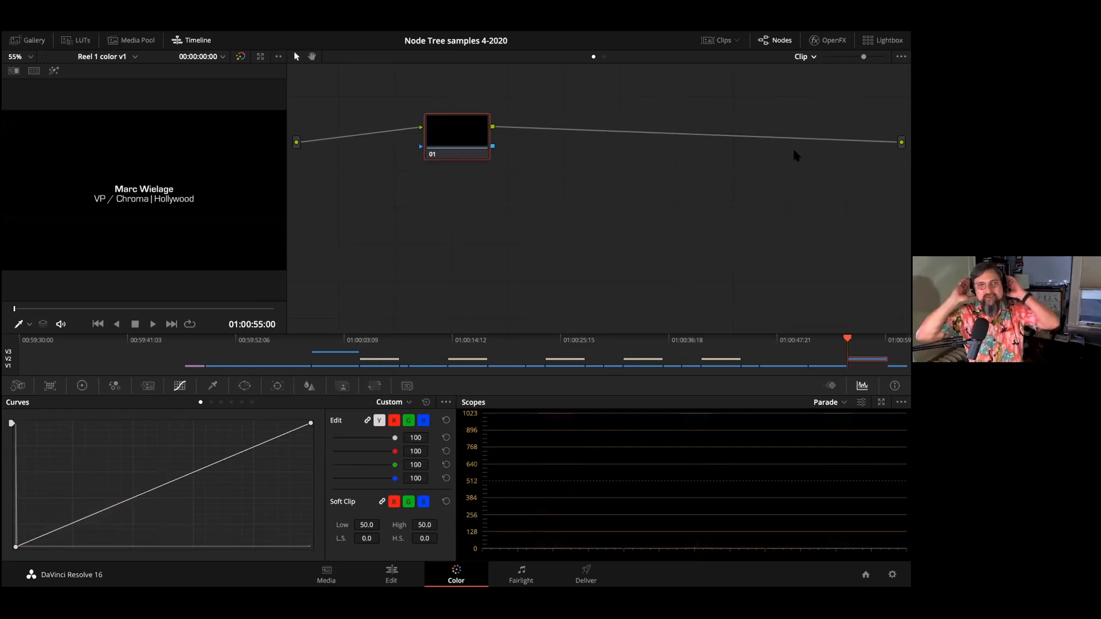
key("Down")
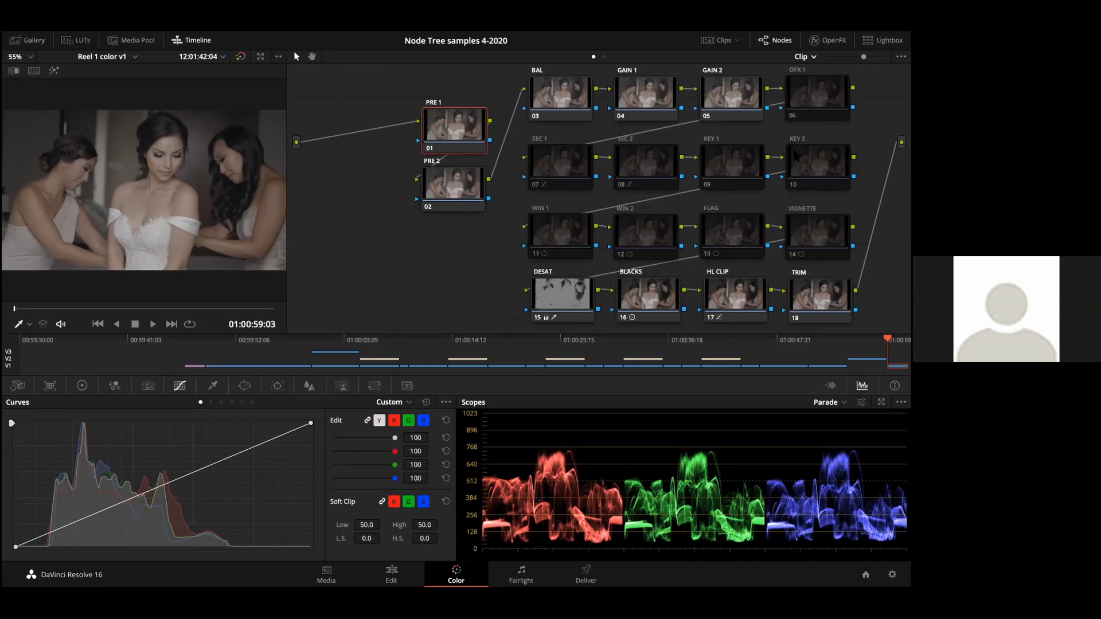
Step: Point out the PRE 2 and BAL nodes, select the PRE 1 node and save the project
left_click(446, 179)
left_click(537, 100)
left_click(443, 124)
key("ctrl+s")
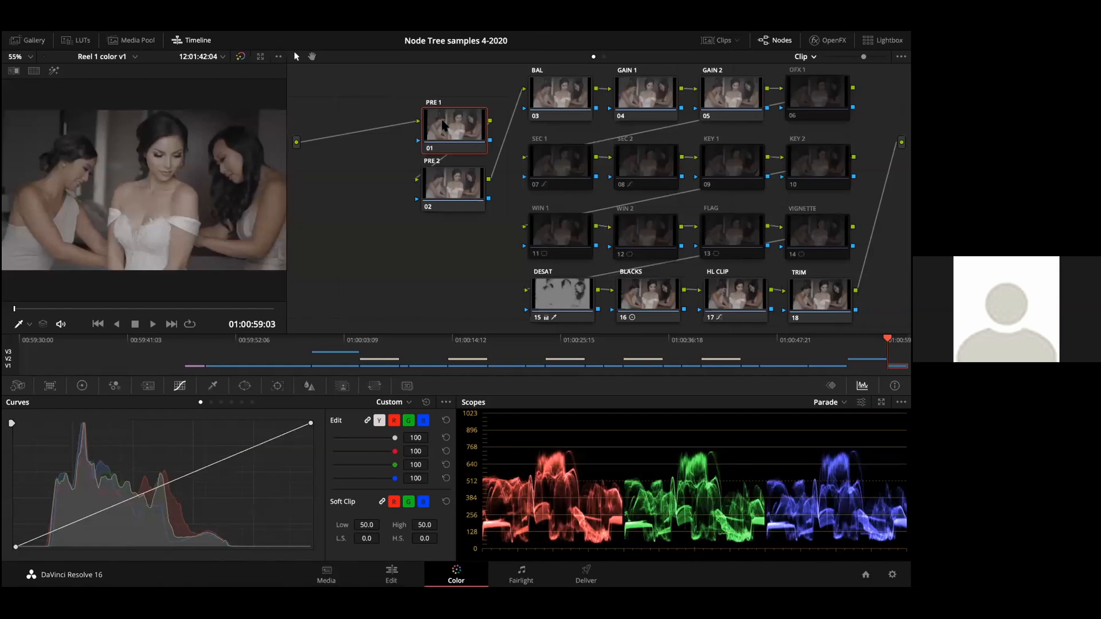